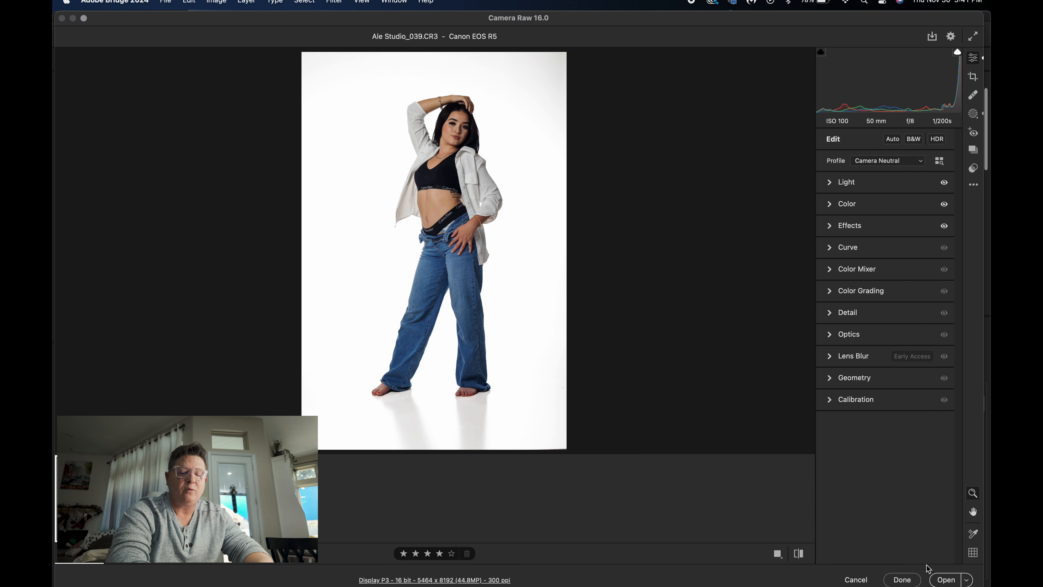
Open the raw studio portrait in Photoshop and apply the Skin Smoothing neural filter with its default settings
left_click(946, 580)
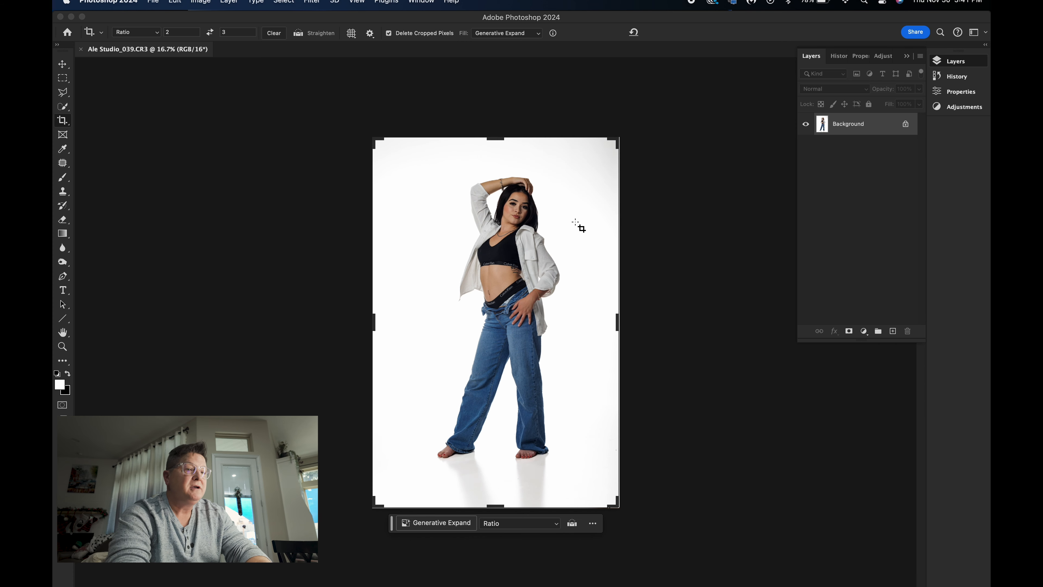
key("super+0")
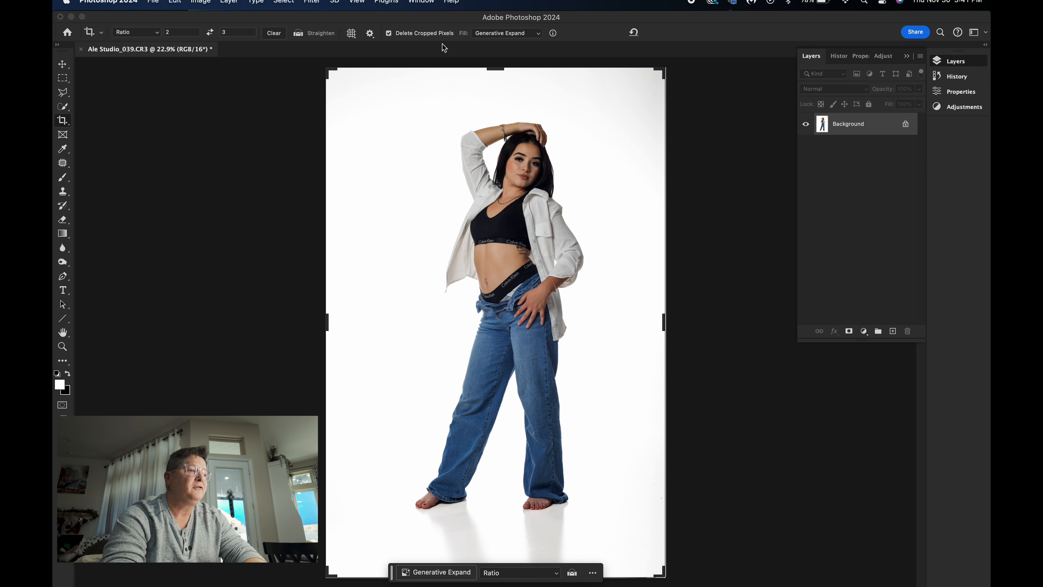
left_click(312, 3)
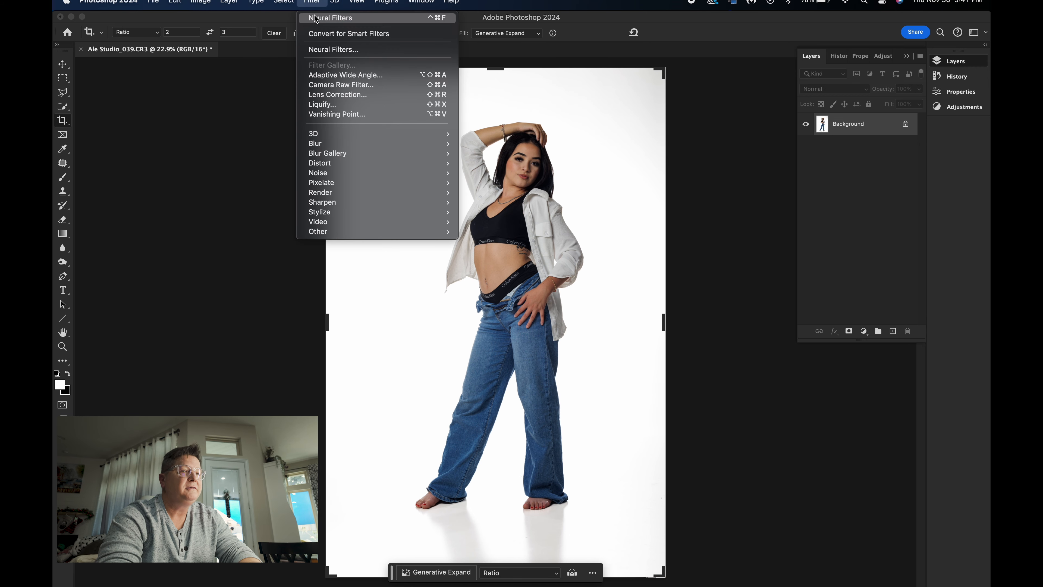
left_click(334, 50)
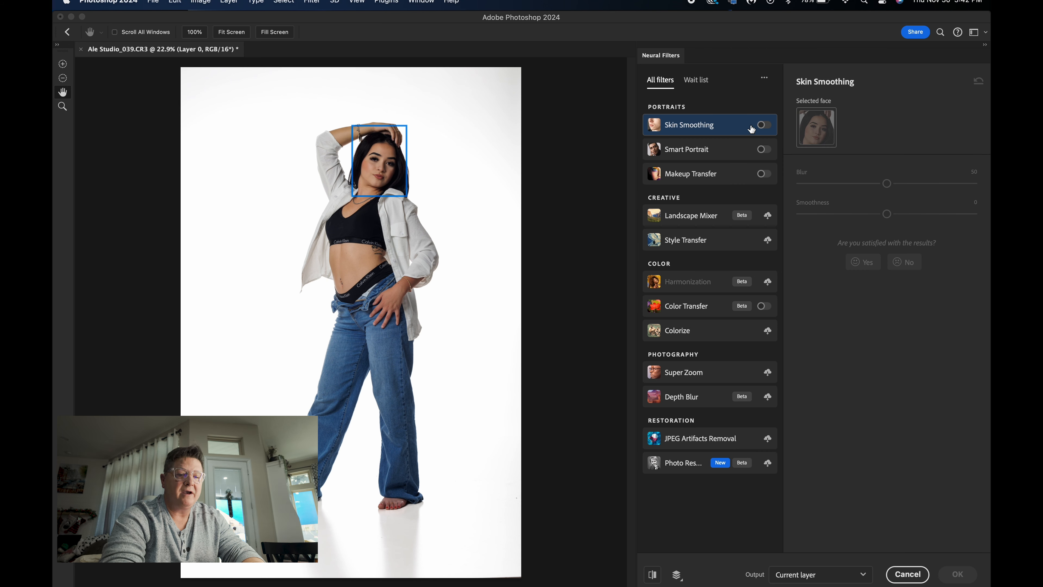
left_click(763, 125)
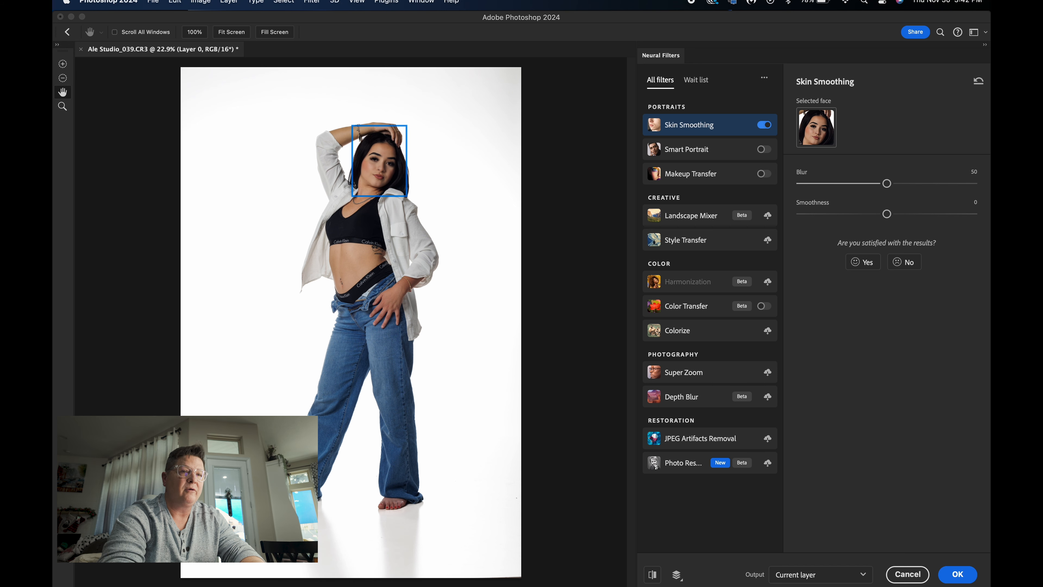
left_click(902, 574)
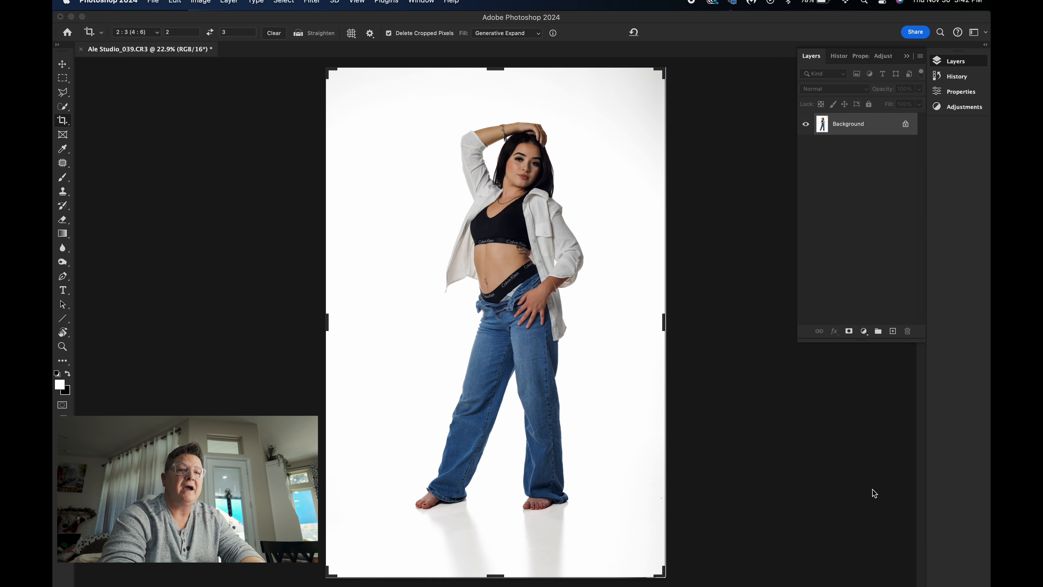
Compare the face before and after skin smoothing by switching between the Open and Neural Filters history states
left_click(836, 58)
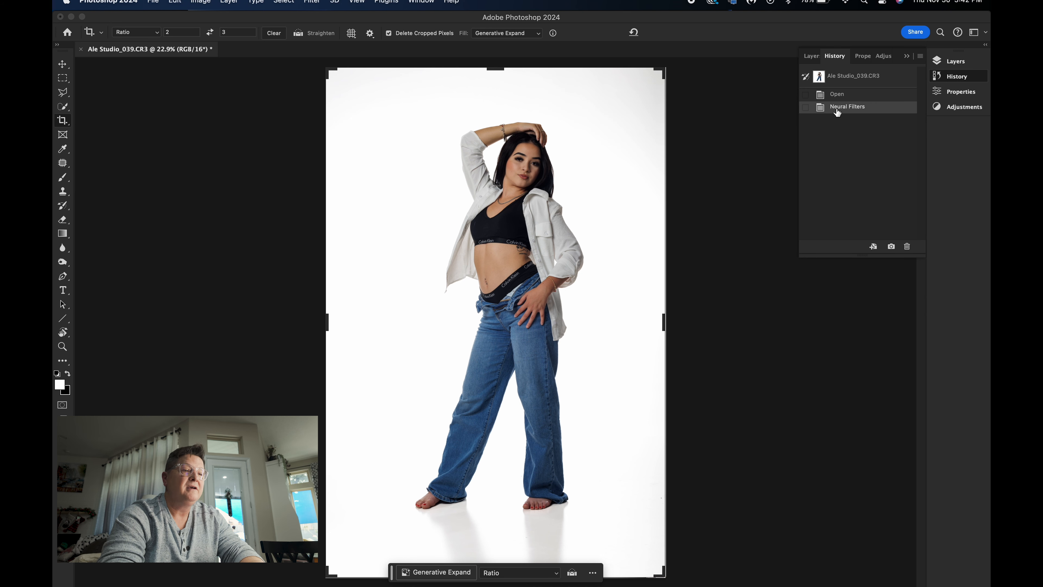
left_click(812, 56)
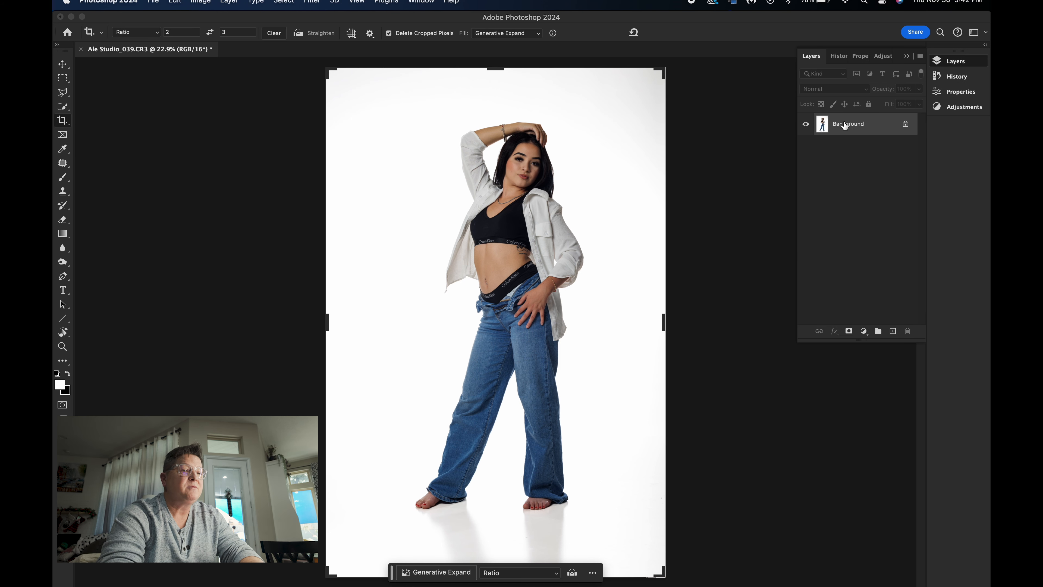
key("z")
left_click_drag(540, 147, 618, 163)
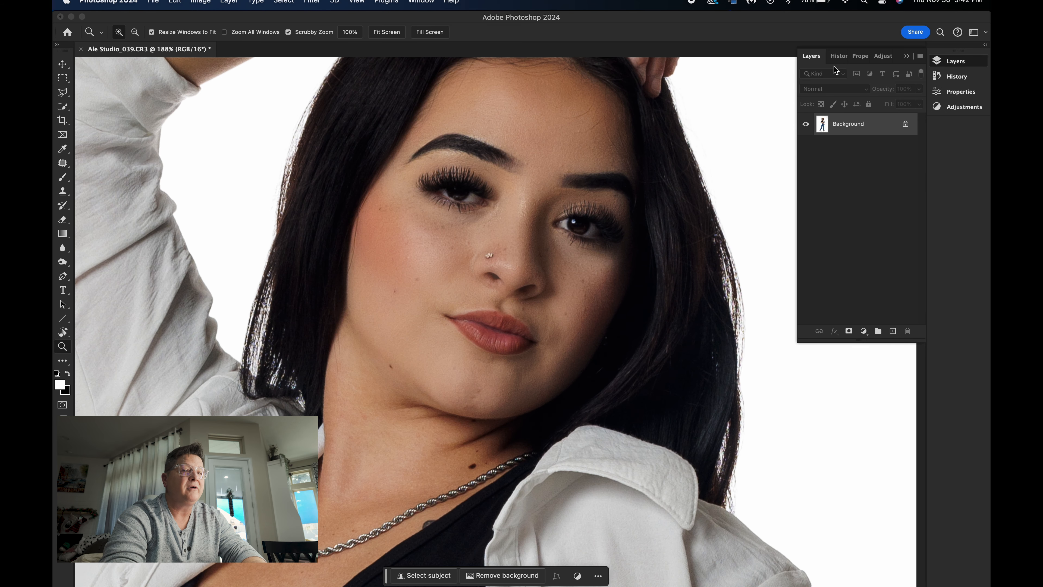
left_click(838, 56)
left_click(834, 94)
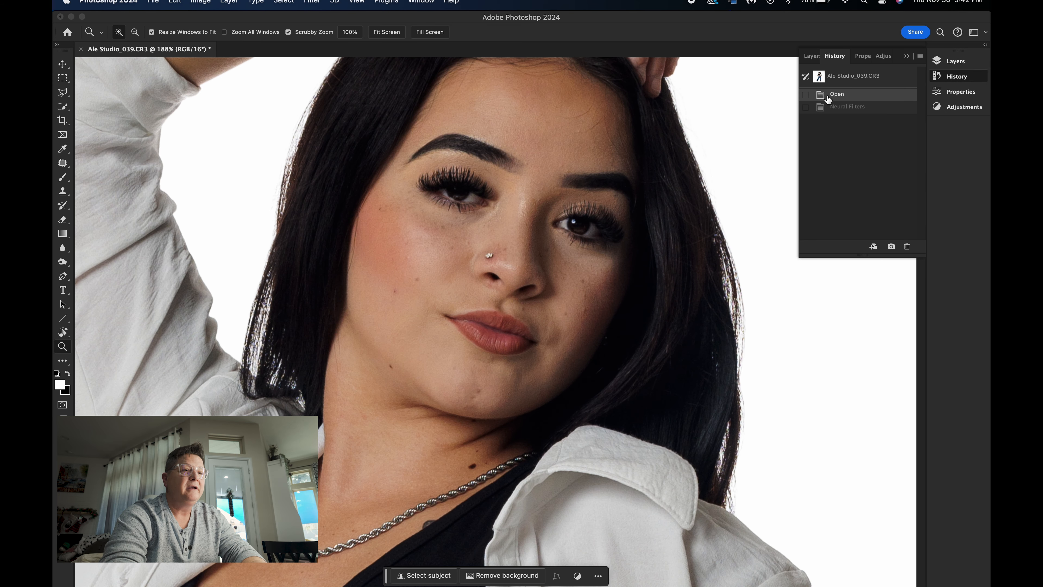
left_click(834, 108)
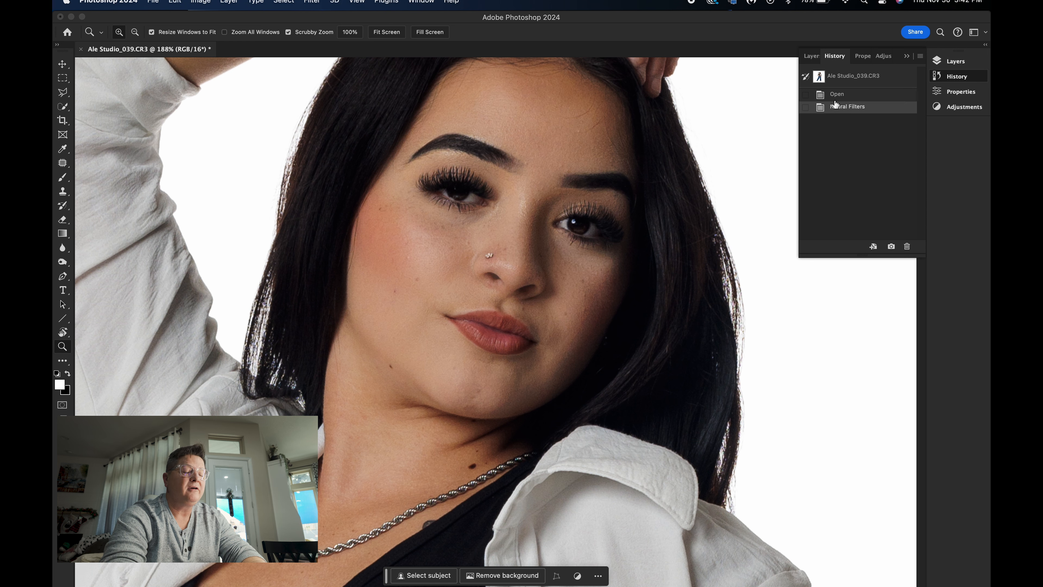
left_click(835, 100)
left_click(837, 109)
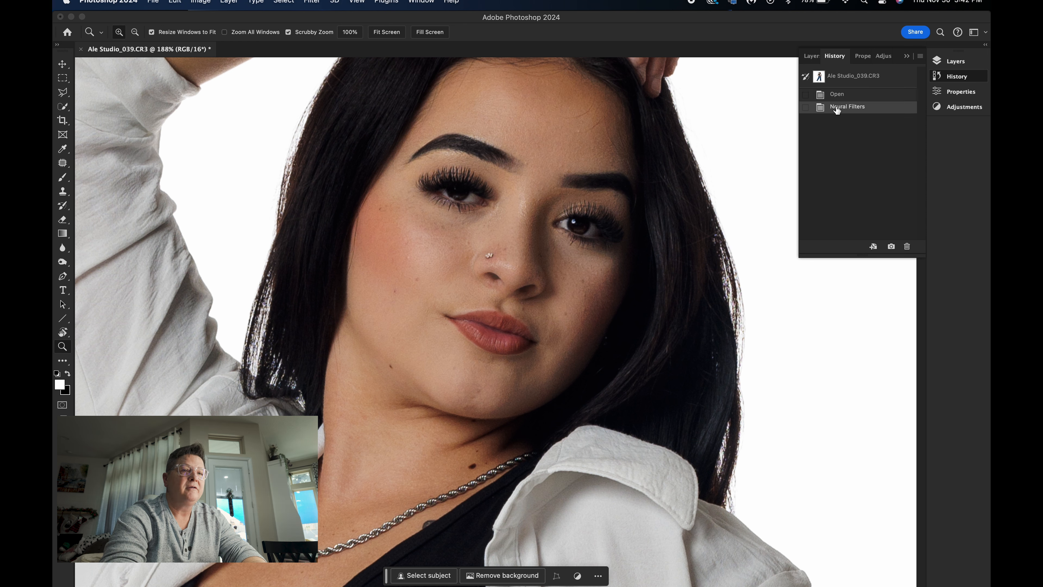
Brighten both irises with a 25 px white brush on an Overlay layer named Eyes, and set the layer's opacity to 40%
left_click(816, 57)
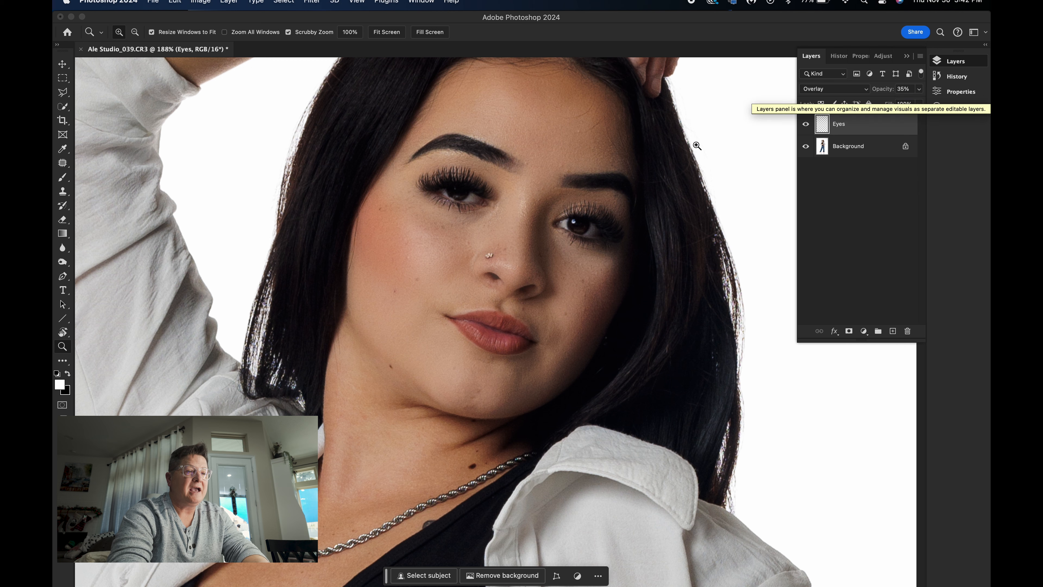
key("b")
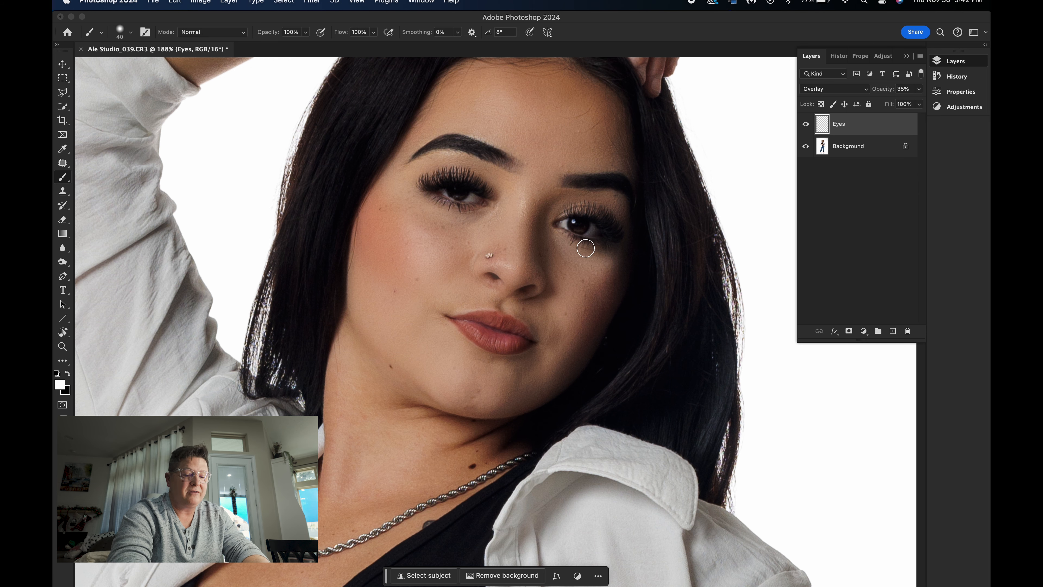
key("super+plus")
key("super+plus")
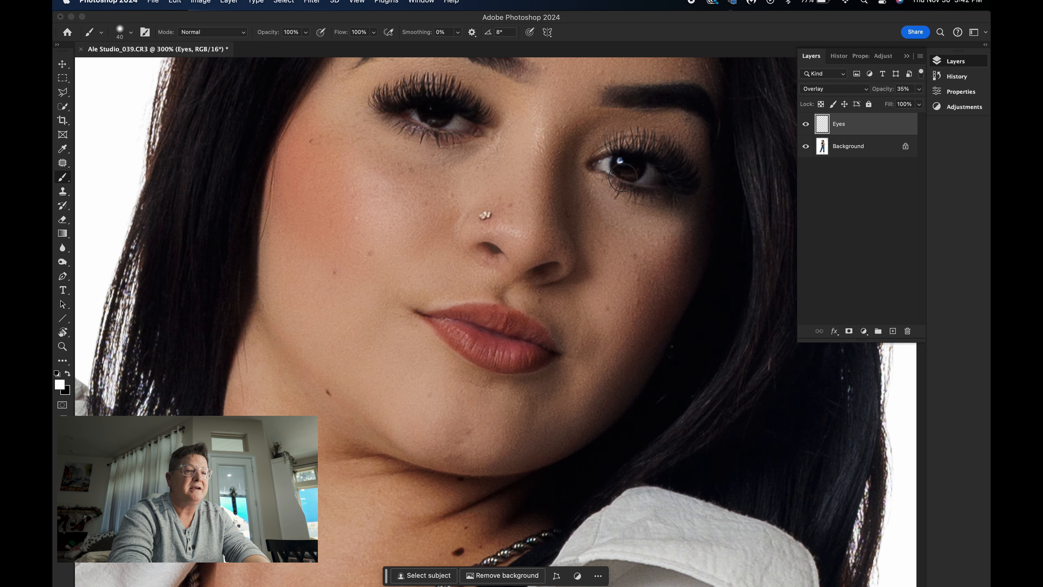
key("bracketleft")
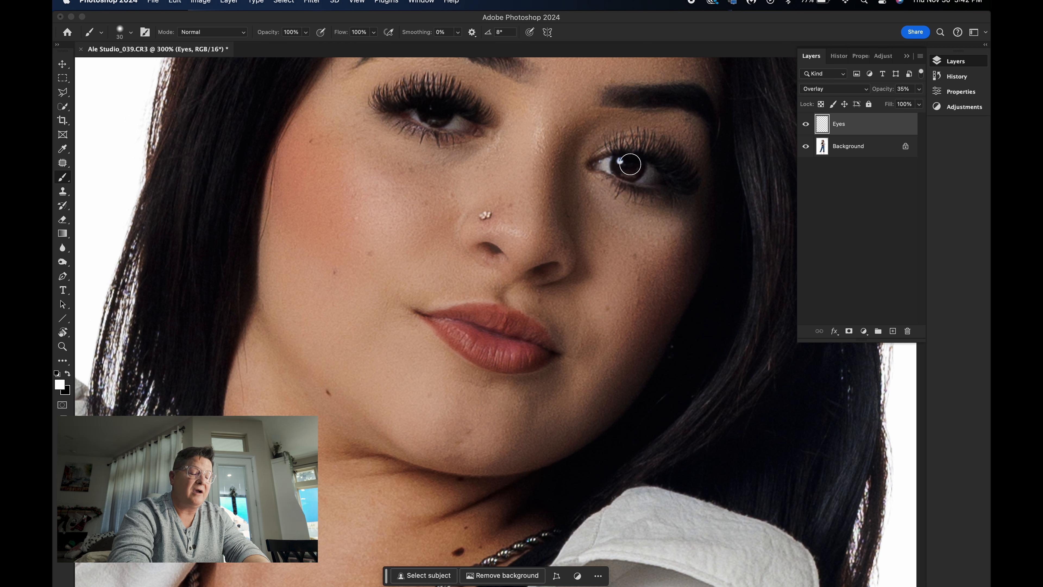
key("bracketleft")
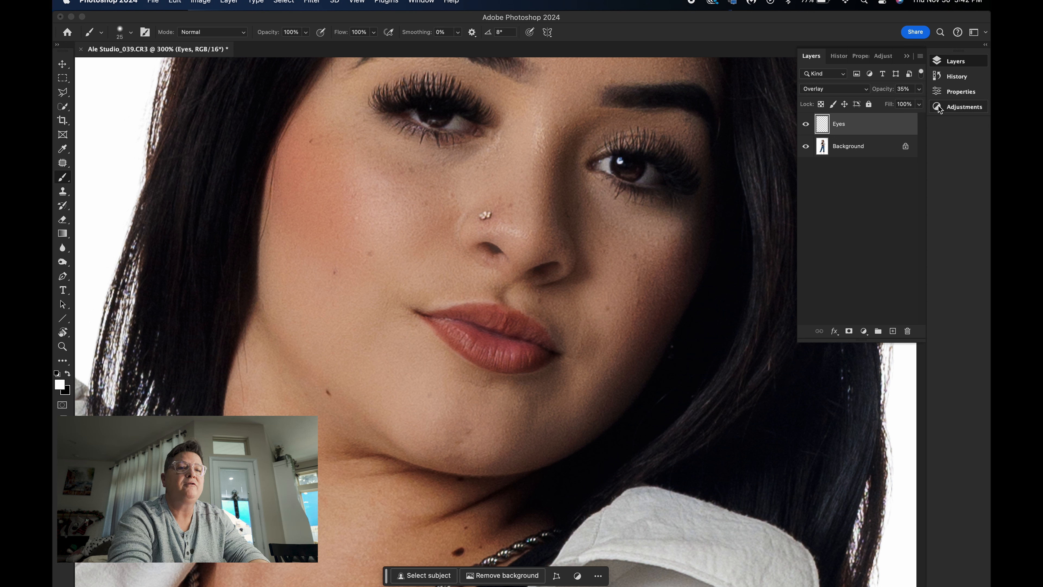
left_click_drag(892, 92, 895, 92)
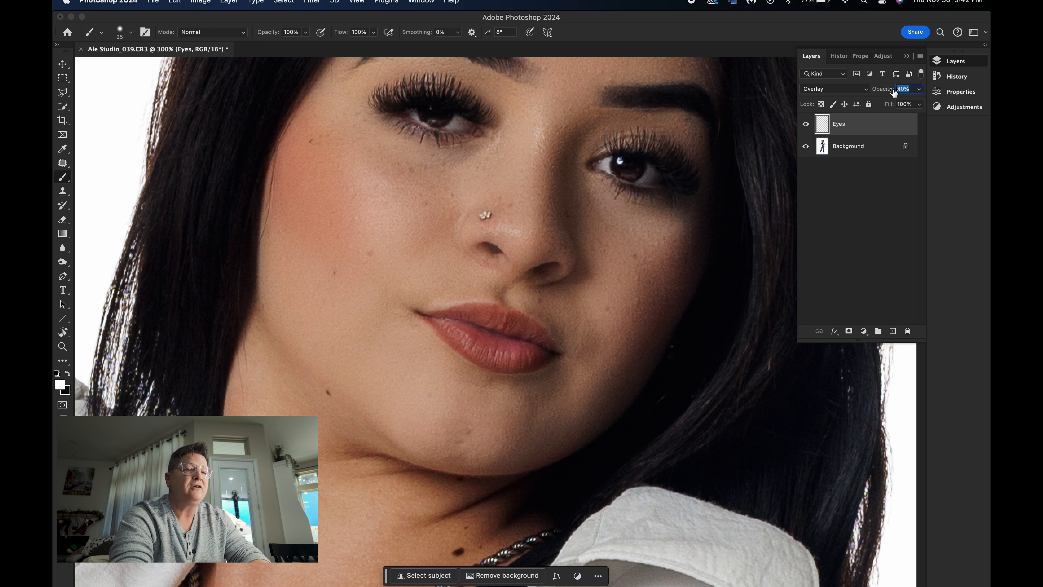
key("Return")
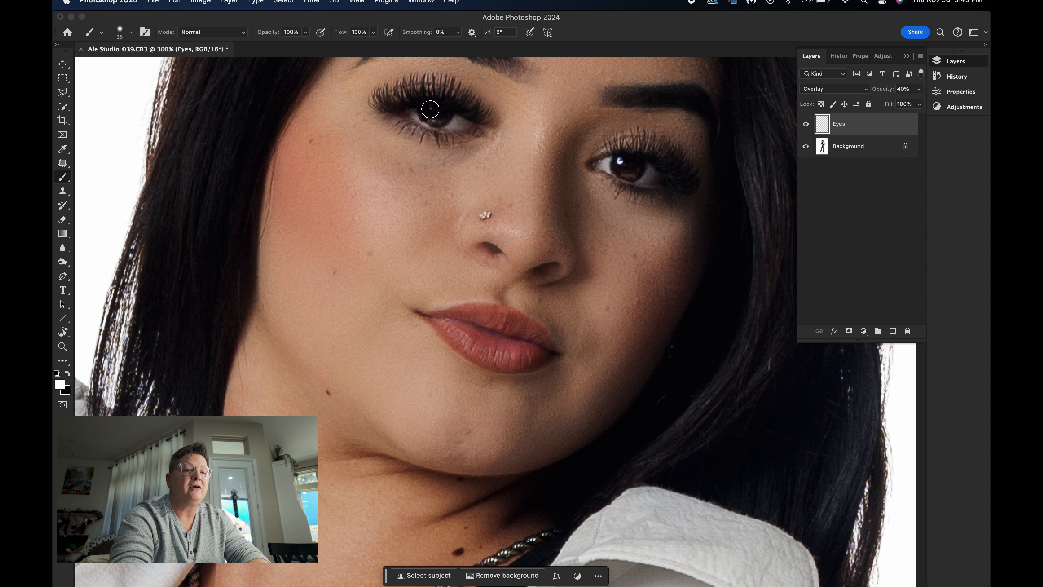
Add a new layer beneath the Eyes layer and clone the catchlight onto the eye that lacks one
left_click(892, 331)
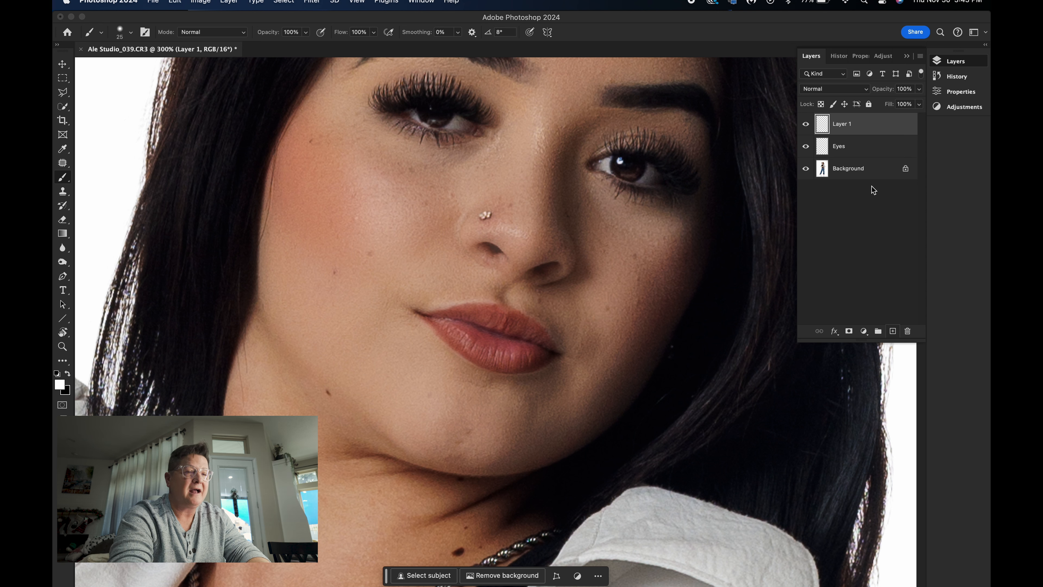
left_click_drag(848, 134, 822, 163)
key("s")
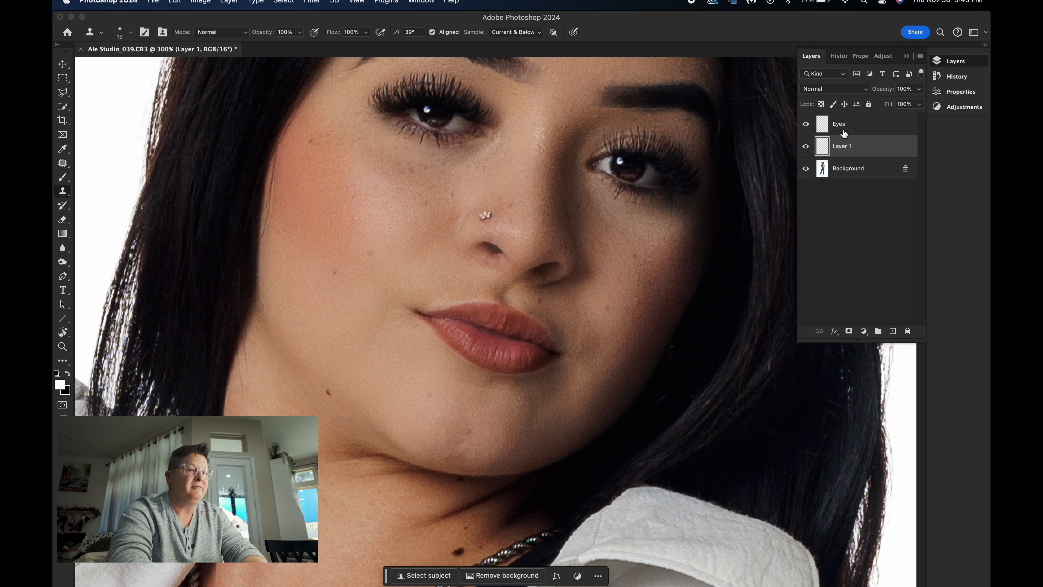
Examine the retouched eyes both from a distance and close up
left_click(836, 132)
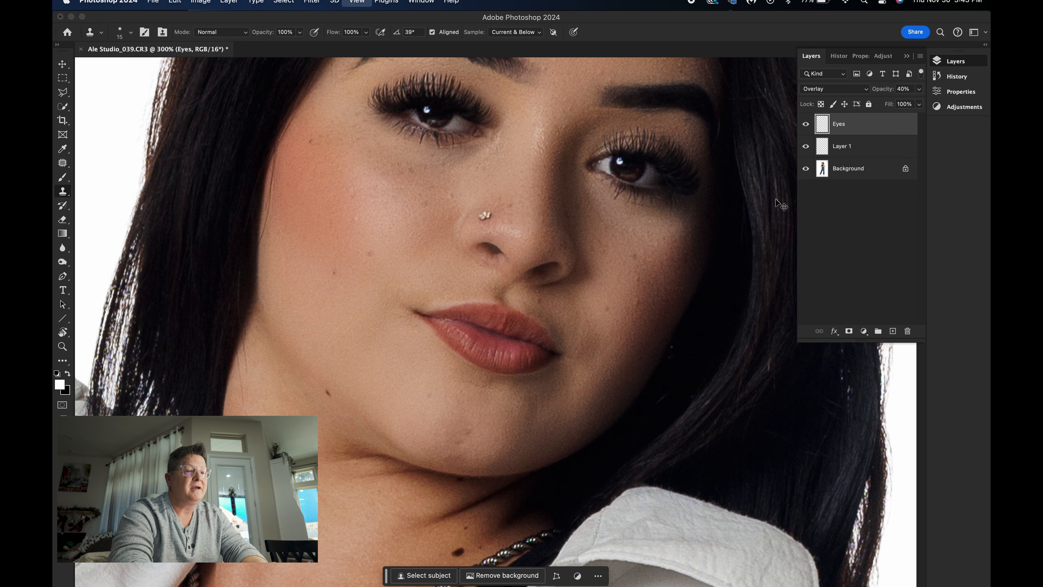
key("super+minus")
key("super+minus")
key("super+minus")
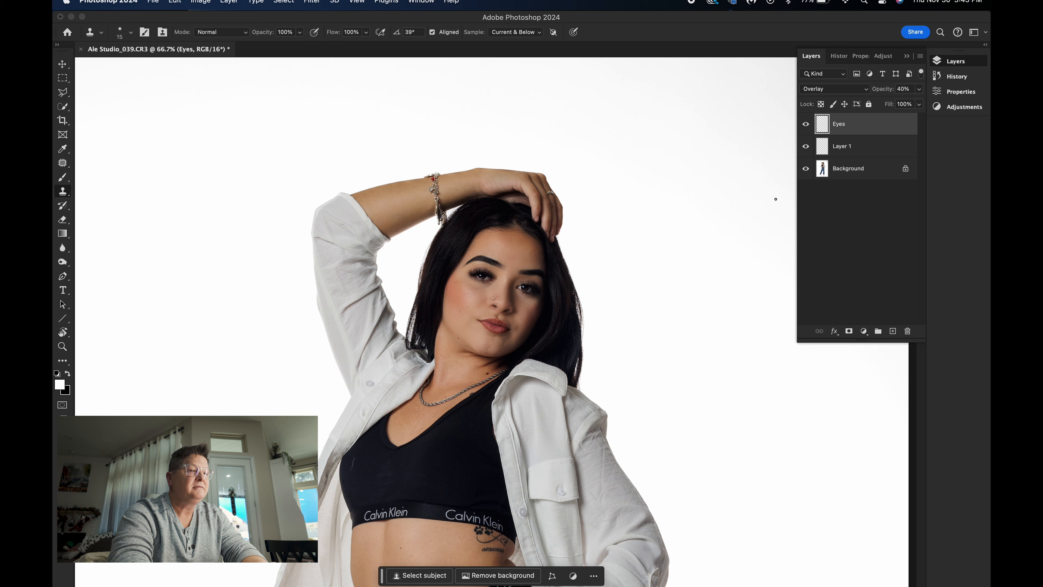
key("super+equal")
key("super+equal")
key("super+equal")
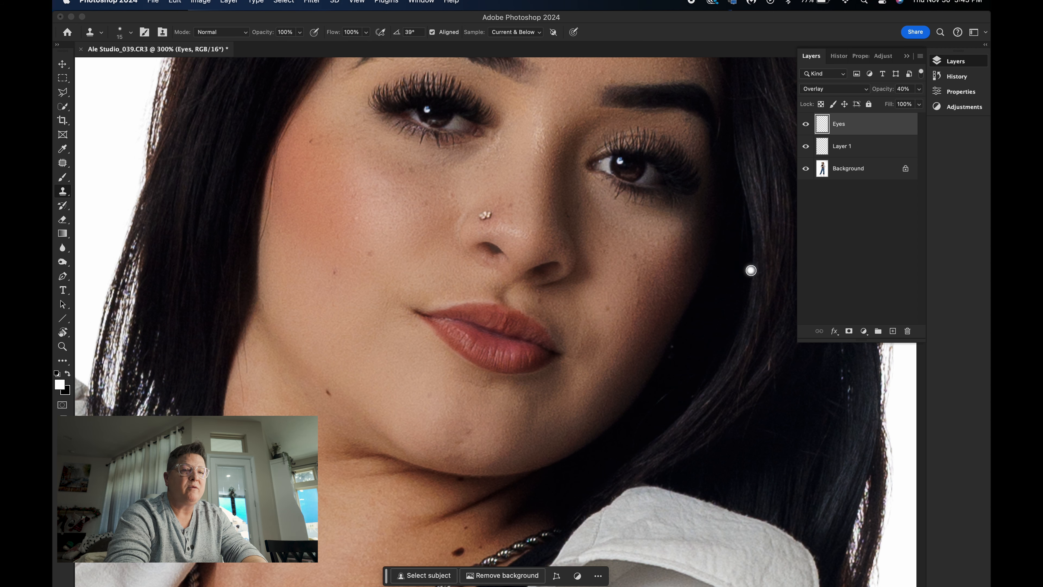
scroll(757, 288, "up", 5)
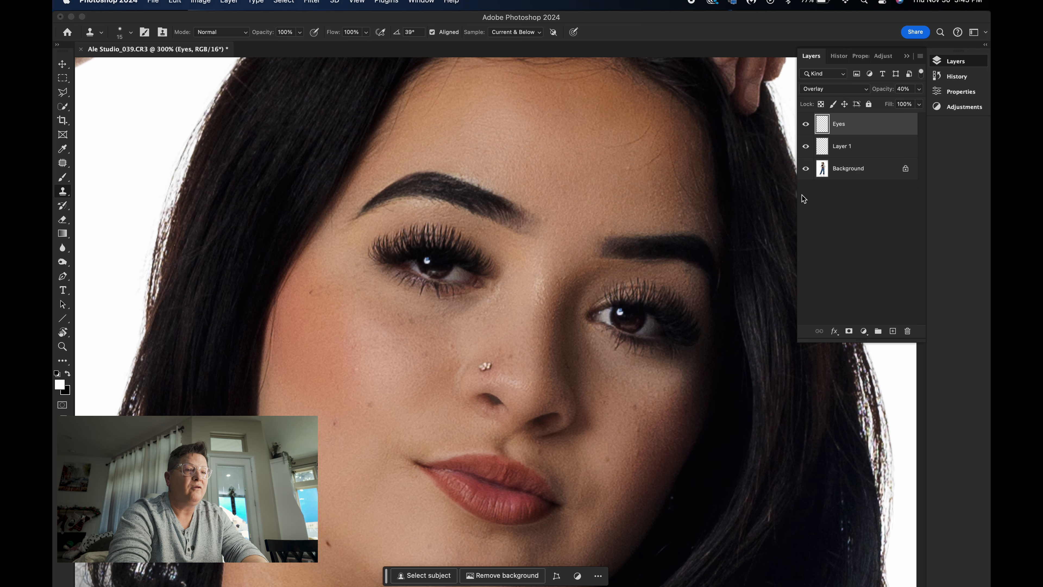
Patch the small blemishes on the forehead and cheek on the Background layer using the Patch tool
left_click(846, 169)
key("j")
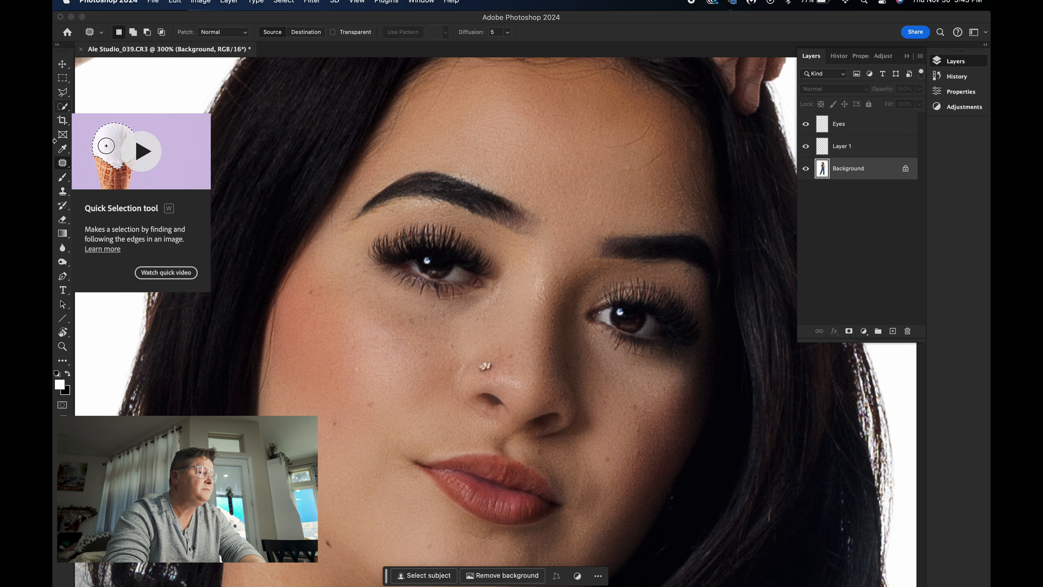
right_click(62, 163)
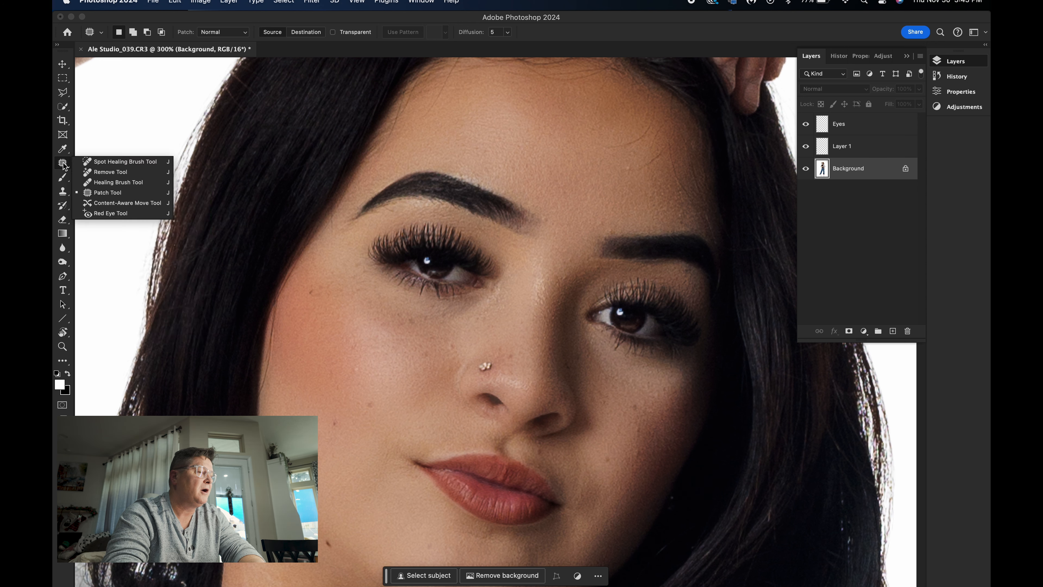
left_click(95, 195)
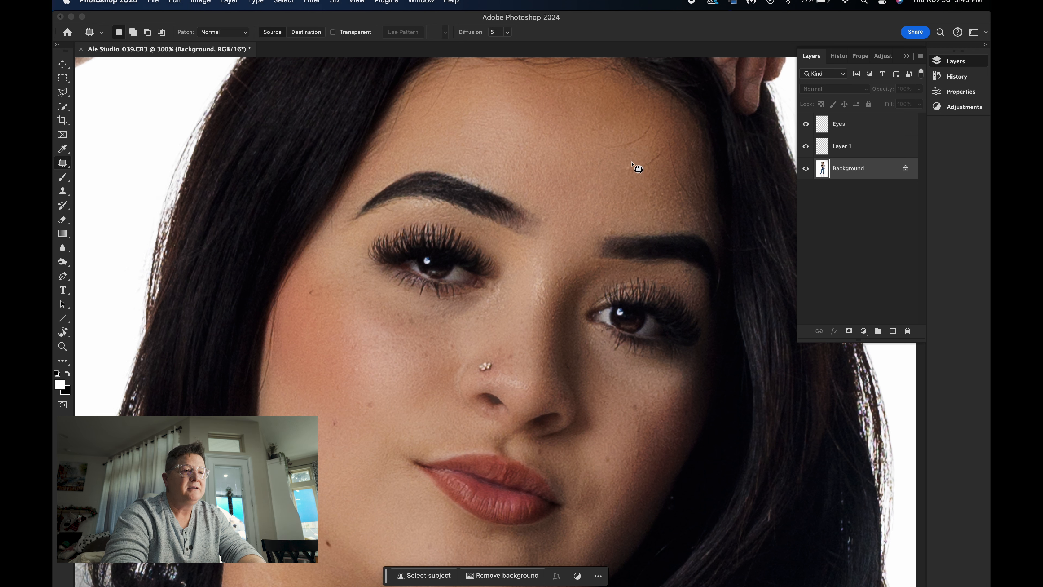
mouse_move(624, 169)
left_mouse_down()
mouse_move(640, 152)
mouse_move(624, 166)
left_mouse_up()
mouse_move(615, 233)
left_mouse_down()
mouse_move(593, 228)
mouse_move(597, 217)
left_mouse_up()
mouse_move(602, 224)
left_mouse_down()
mouse_move(610, 205)
mouse_move(547, 225)
mouse_move(563, 207)
left_mouse_up()
key("super+d")
key("super+d")
mouse_move(351, 362)
left_mouse_down()
mouse_move(362, 364)
mouse_move(349, 363)
left_mouse_up()
key("super+d")
Patch the blemishes on the chin with nearby clean skin
scroll(477, 391, "down", 5)
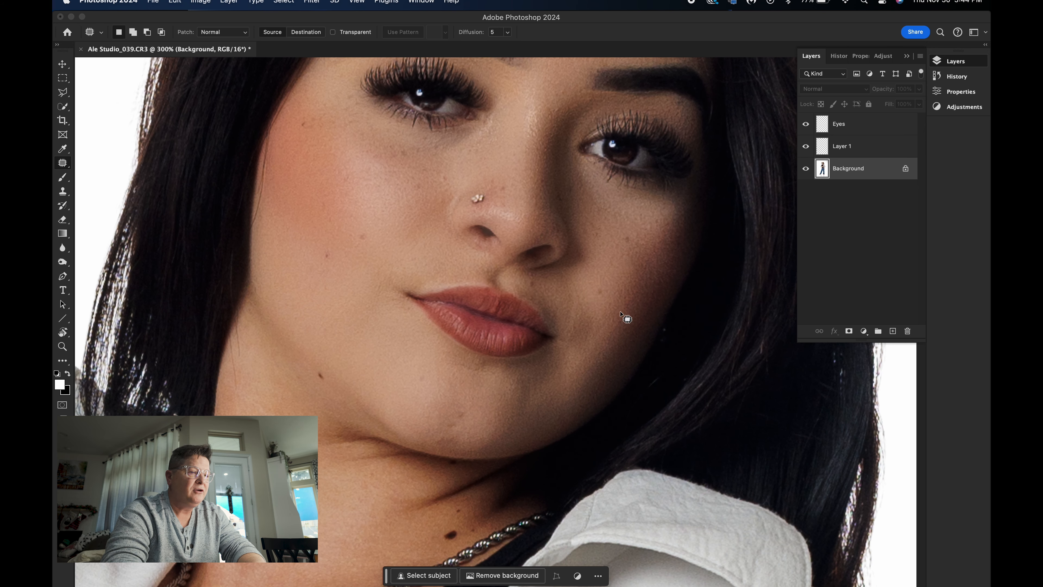
scroll(610, 322, "down", 3)
mouse_move(460, 305)
left_mouse_down()
mouse_move(481, 303)
mouse_move(463, 304)
left_mouse_up()
key("super+d")
mouse_move(424, 253)
left_mouse_down()
mouse_move(435, 272)
mouse_move(421, 263)
left_mouse_up()
key("super+d")
mouse_move(460, 306)
left_mouse_down()
mouse_move(448, 313)
mouse_move(456, 306)
left_mouse_up()
left_click_drag(456, 310, 458, 290)
key("super+d")
Patch the blemish on the bridge of the nose between the eyes
key("super+minus")
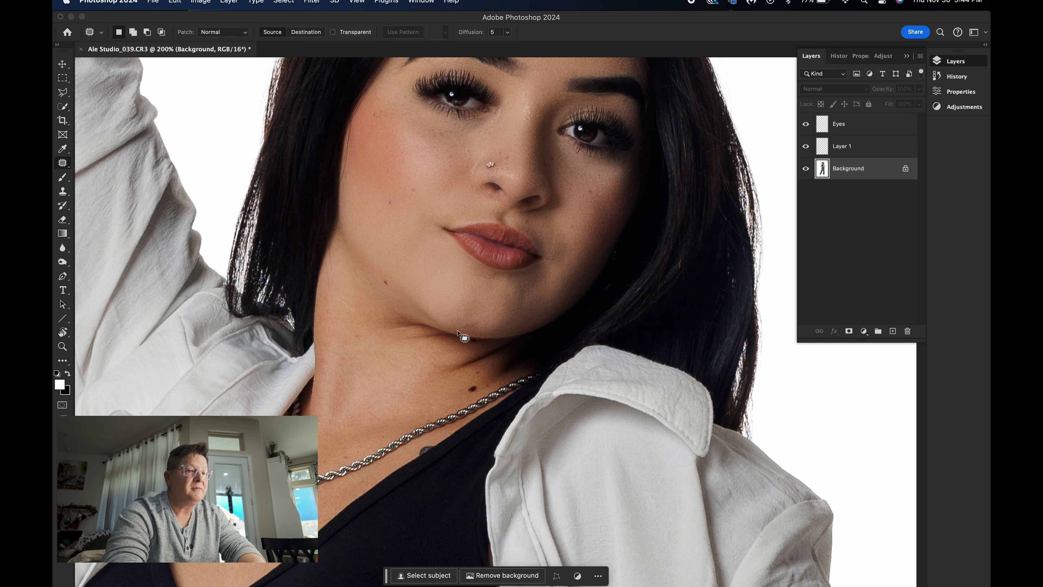
scroll(458, 316, "down", 1)
scroll(458, 325, "up", 5)
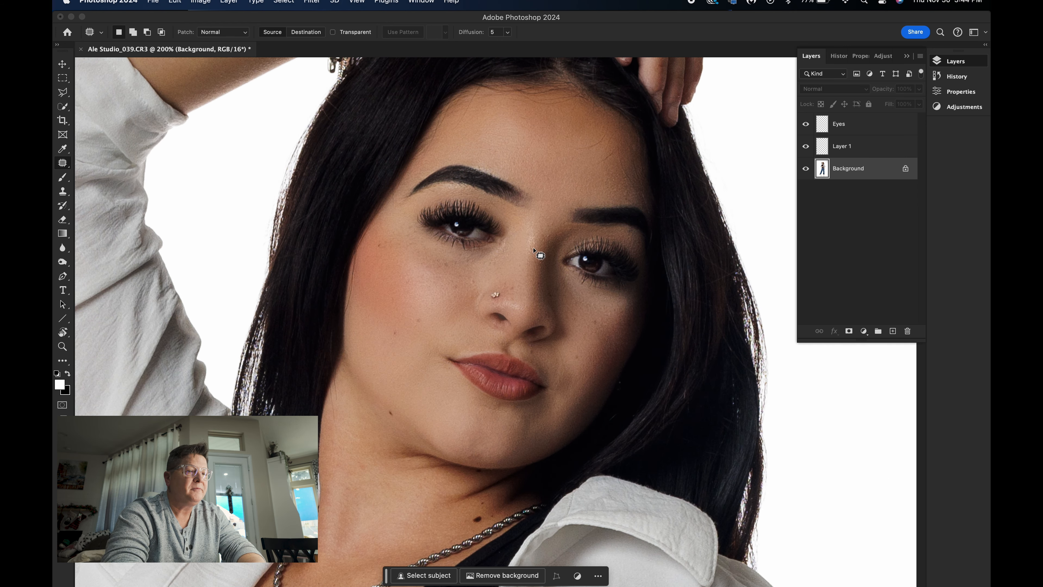
left_click_drag(544, 236, 543, 236)
left_click_drag(546, 236, 505, 268)
Outline the white streak on the black top and remove it with a Content-Aware fill at 100% opacity
scroll(473, 321, "down", 10)
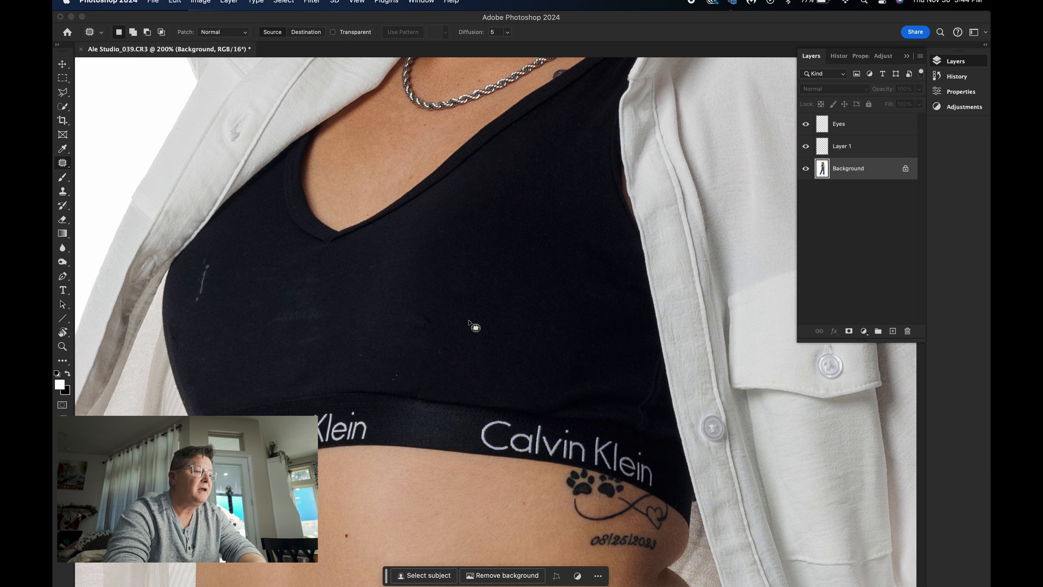
mouse_move(200, 273)
left_mouse_down()
mouse_move(205, 257)
mouse_move(194, 303)
left_mouse_up()
left_click(231, 319)
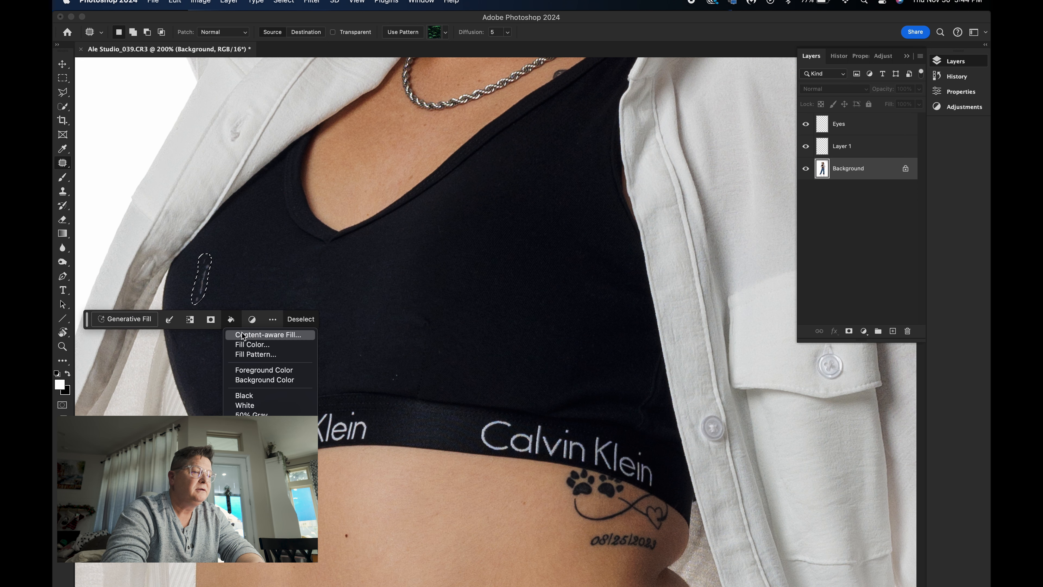
left_click(245, 335)
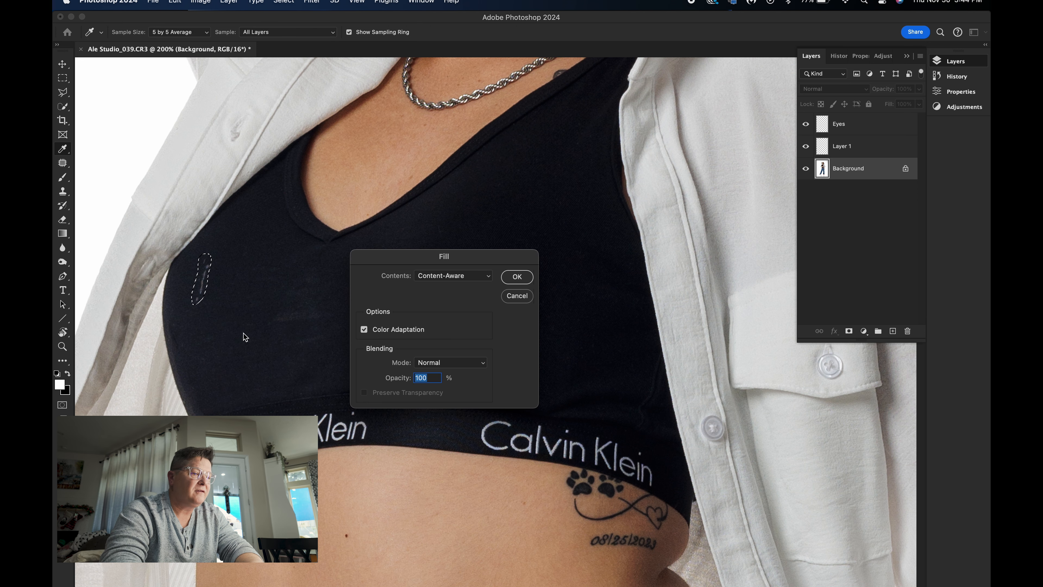
key("Return")
key("super+d")
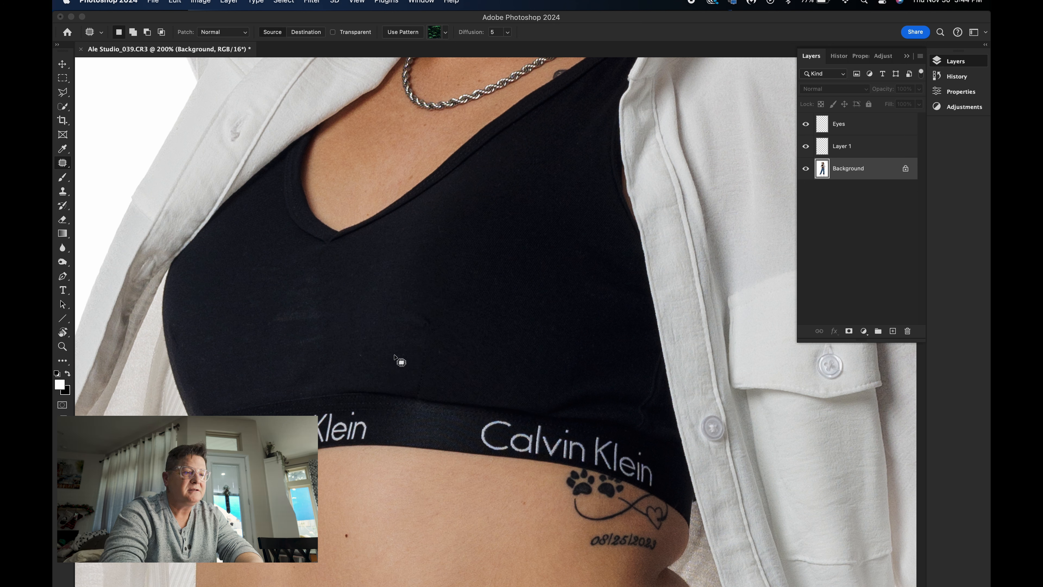
Patch the small marks on the lower middle and upper chest area of the black top with clean fabric
left_click_drag(362, 354, 363, 356)
left_click_drag(486, 305, 506, 317)
key("super+d")
left_click_drag(562, 242, 560, 249)
left_click_drag(568, 250, 569, 228)
key("super+d")
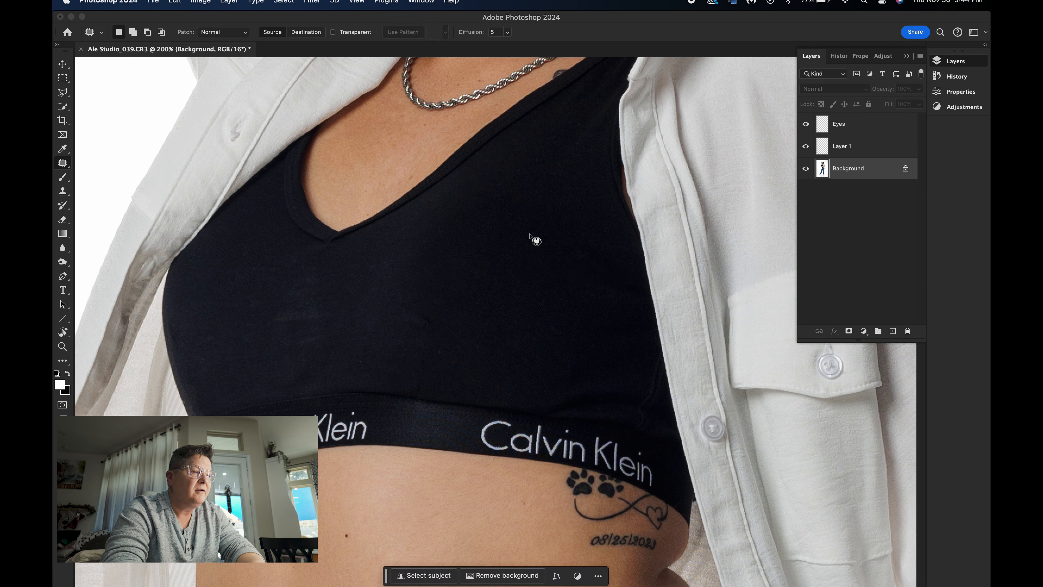
Outline the faint light mark on the black top below the neckline and remove it with a Content-Aware fill
mouse_move(286, 308)
left_mouse_down()
mouse_move(338, 307)
mouse_move(318, 324)
mouse_move(272, 321)
left_mouse_up()
left_click(336, 345)
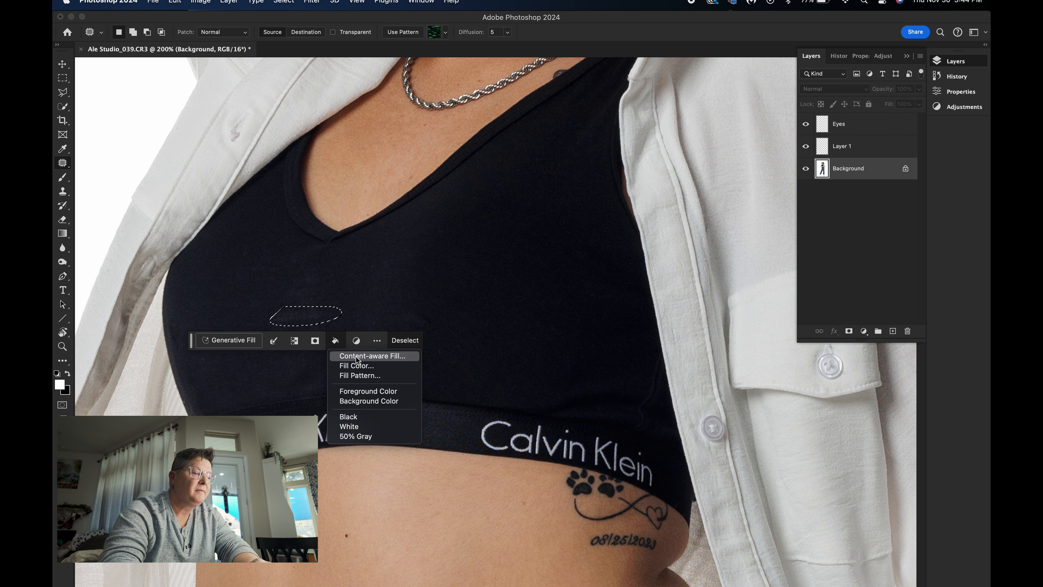
left_click(351, 351)
key("Return")
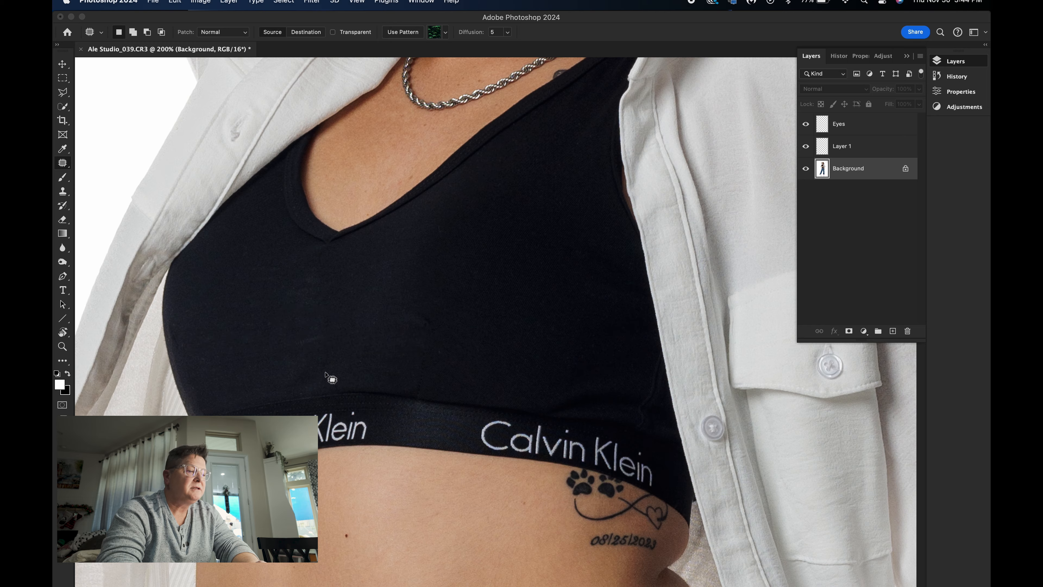
key("super+d")
Look over the midriff, waistband, jeans and hand for remaining skin flaws
scroll(331, 395, "down", 5)
scroll(328, 393, "down", 5)
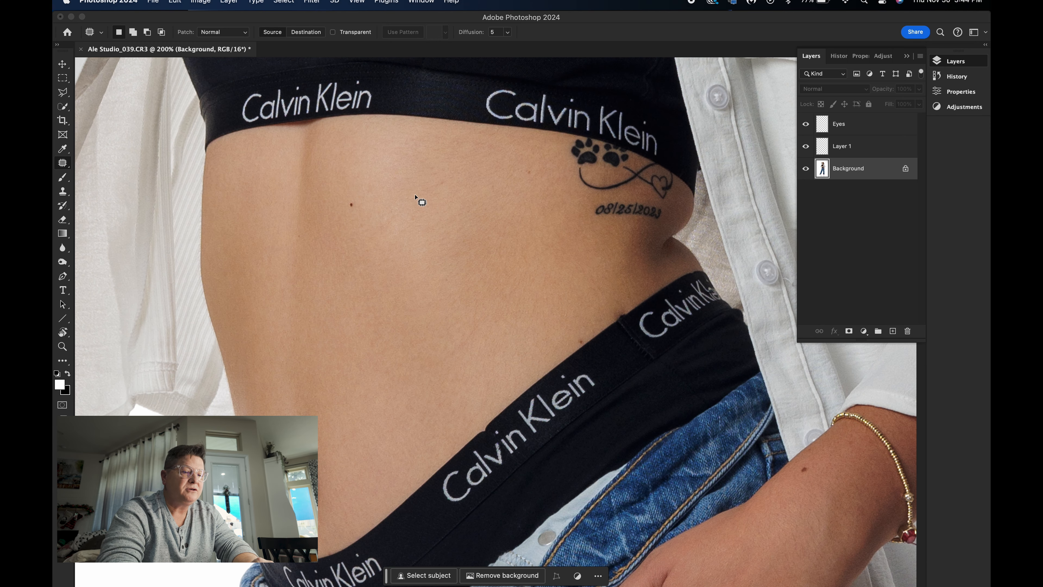
scroll(588, 326, "down", 10)
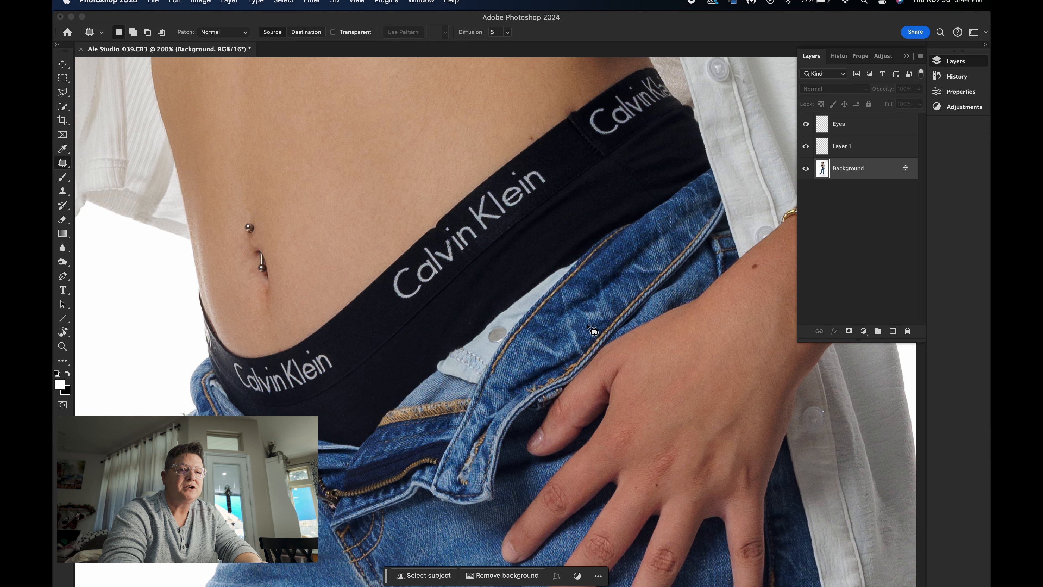
scroll(588, 327, "right", 7)
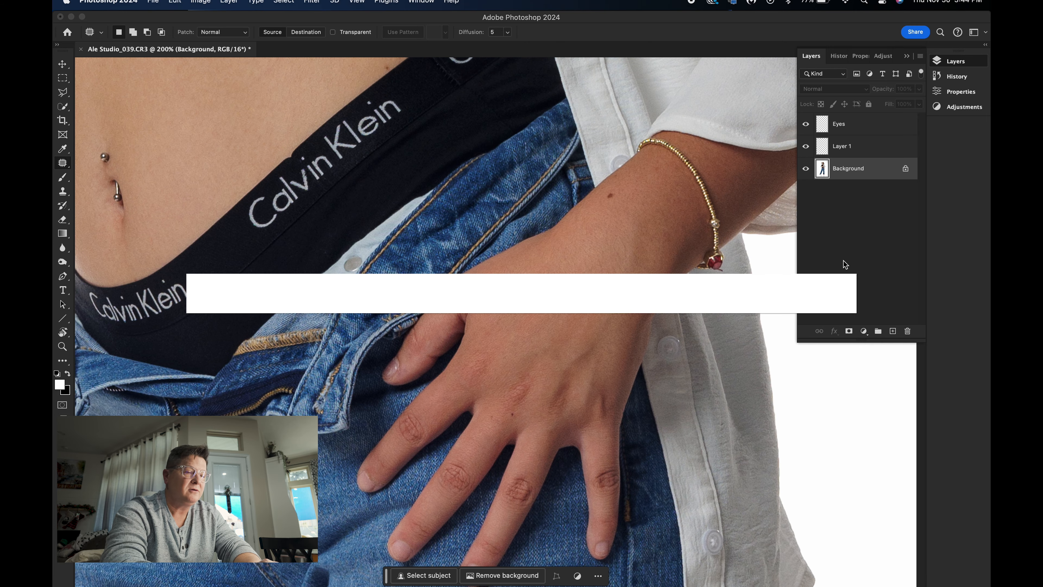
scroll(648, 231, "up", 4)
scroll(648, 231, "left", 3)
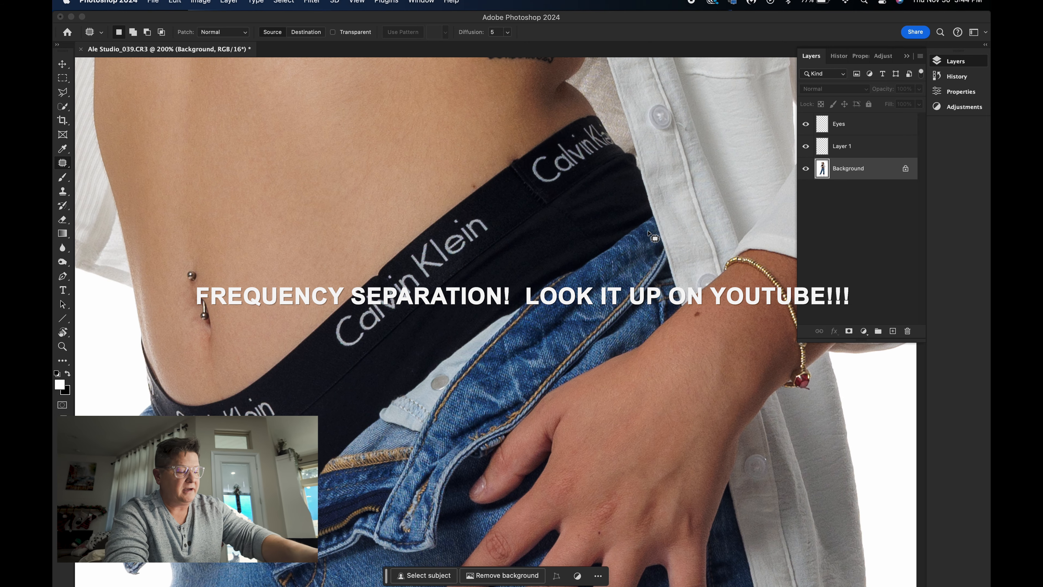
key("super+minus")
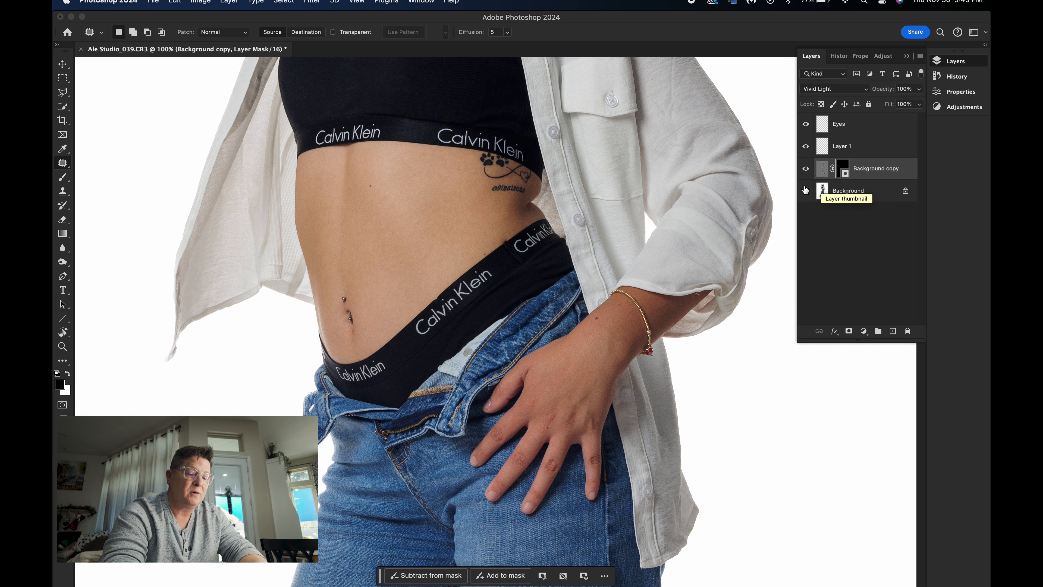
Smooth the middle of the abdomen by erasing on the Background copy layer's mask with a soft brush of up to 175 px
key("e")
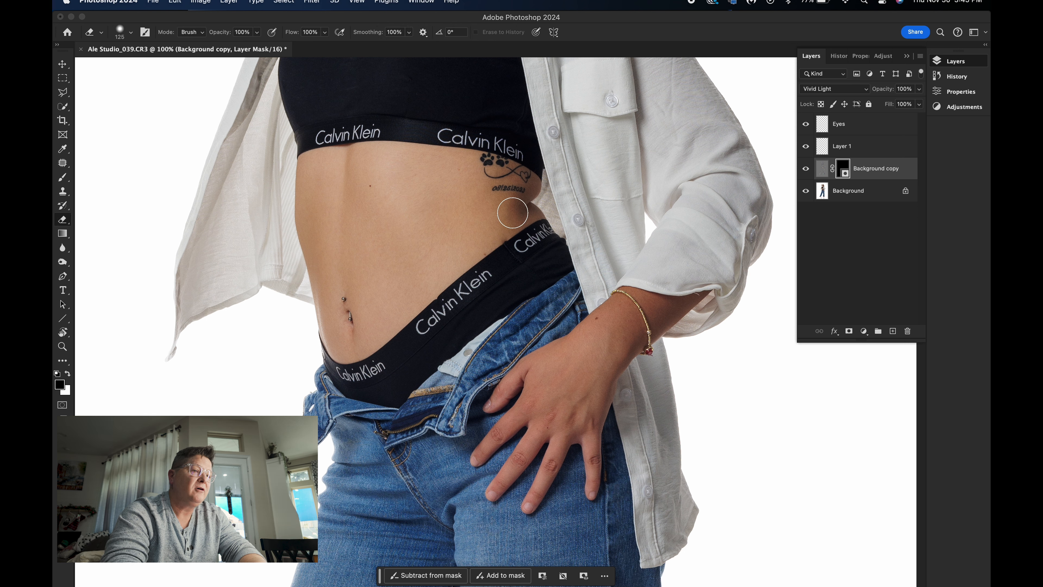
key("bracketright")
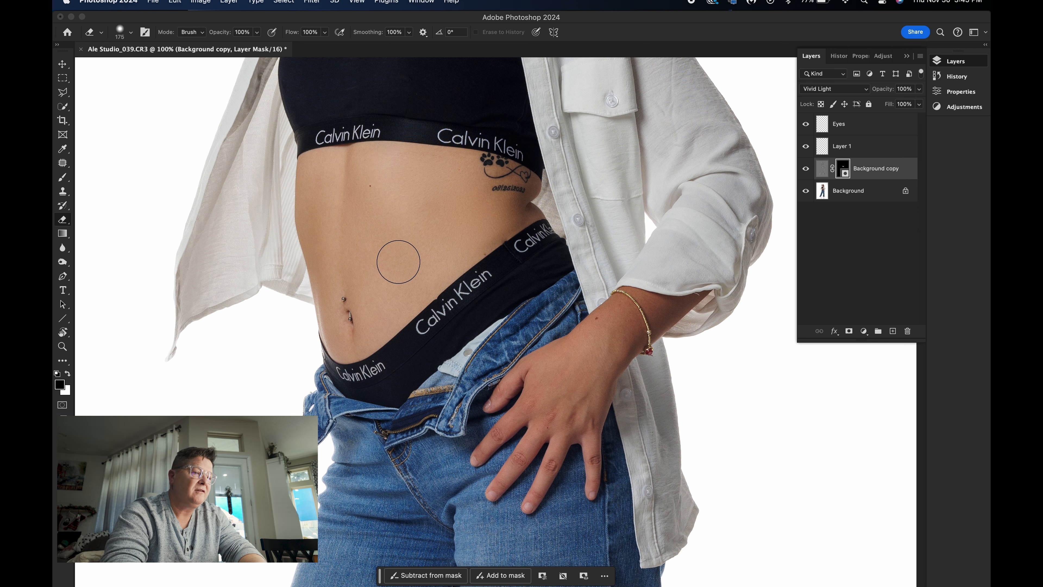
key("bracketleft")
key("bracketleft")
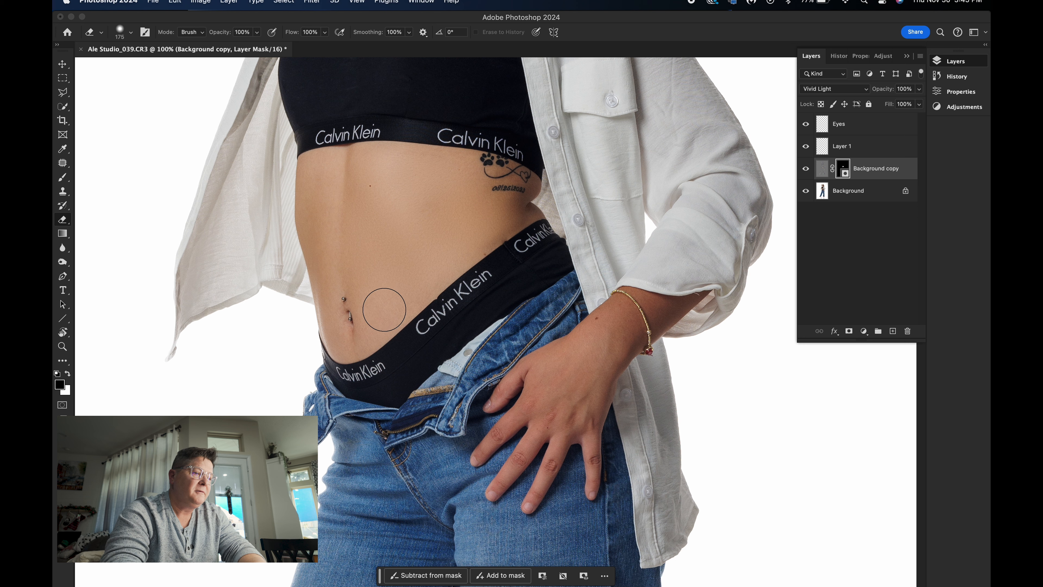
Smooth the skin around the navel and along the far side of the waist on the mask, varying the eraser between 80 and 125 px
key("bracketleft")
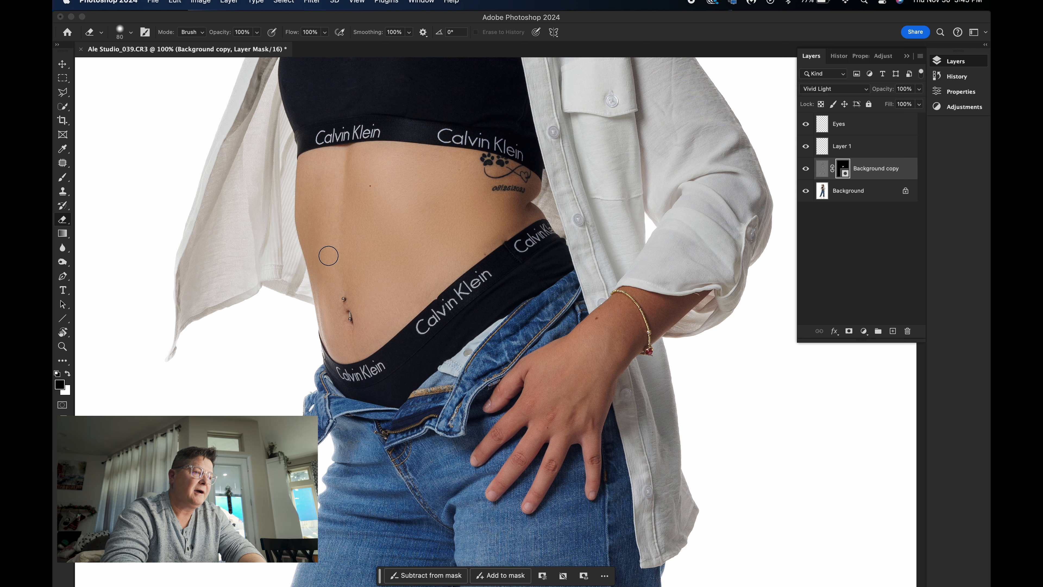
key("bracketright")
key("bracketright")
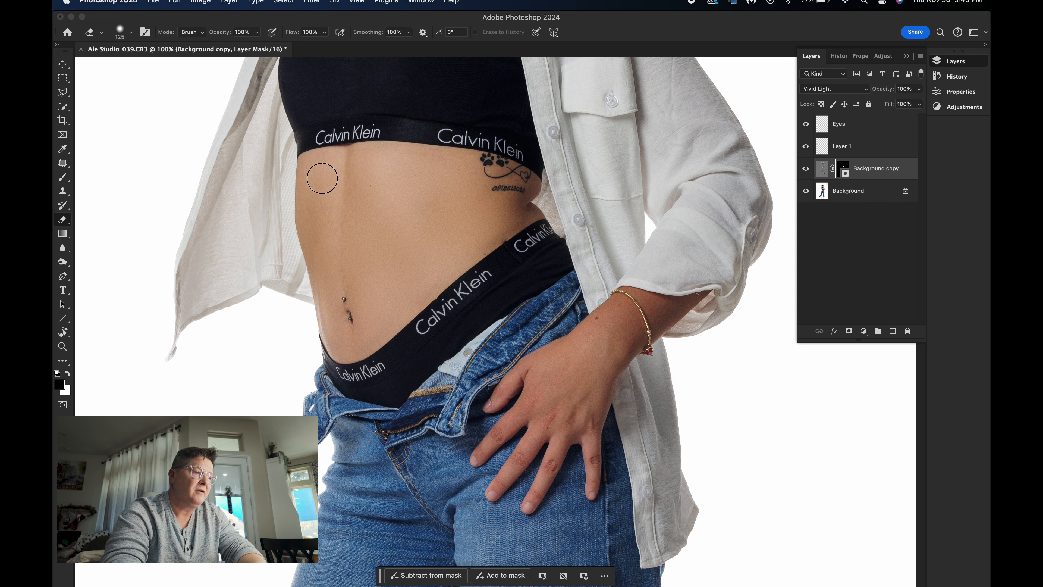
key("bracketleft")
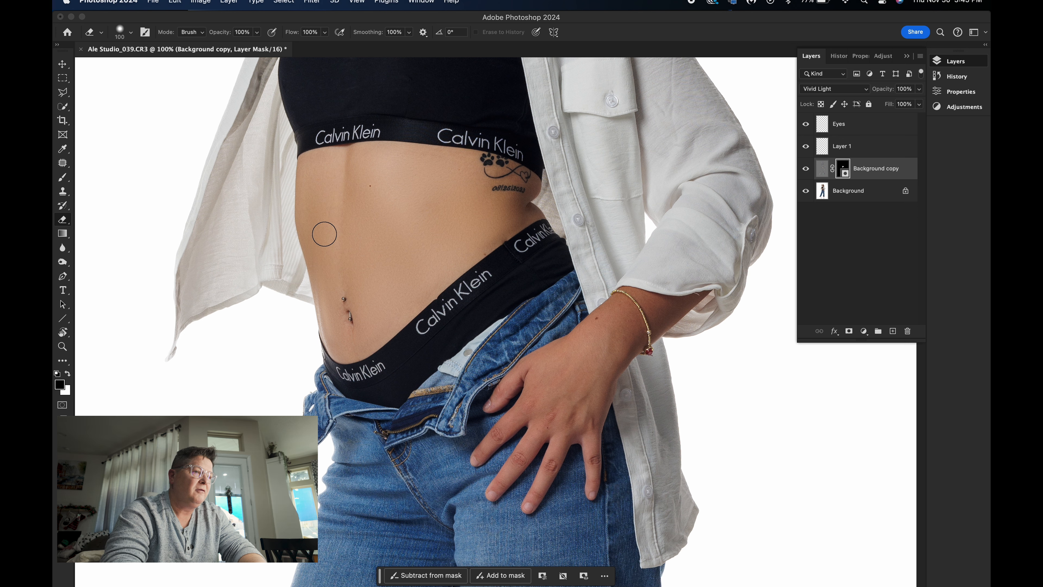
key("bracketleft")
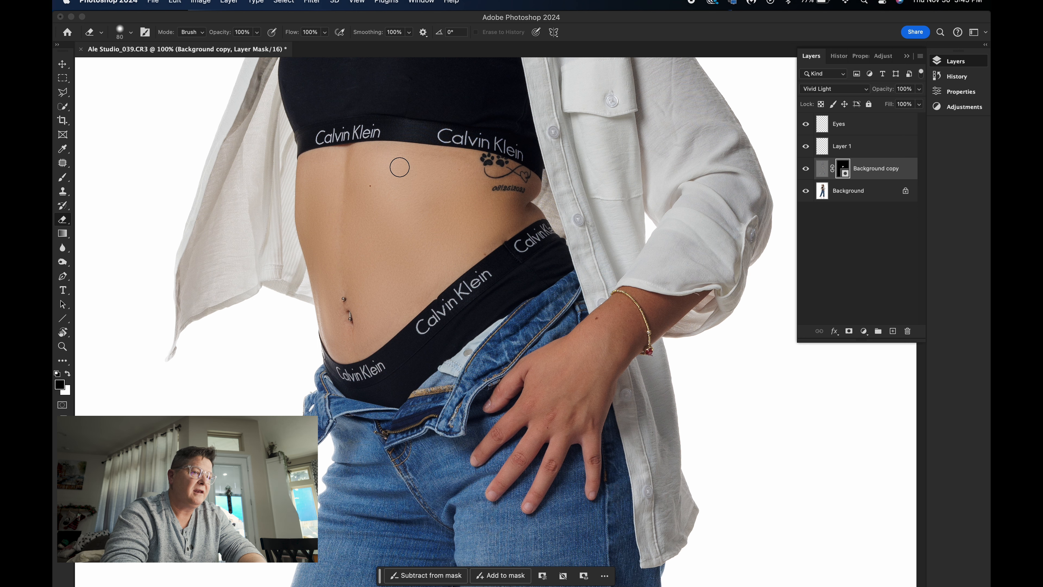
Smooth the skin below the tattoo and on the hand on the mask with the eraser at 125 to 150 px
key("bracketright")
key("bracketright")
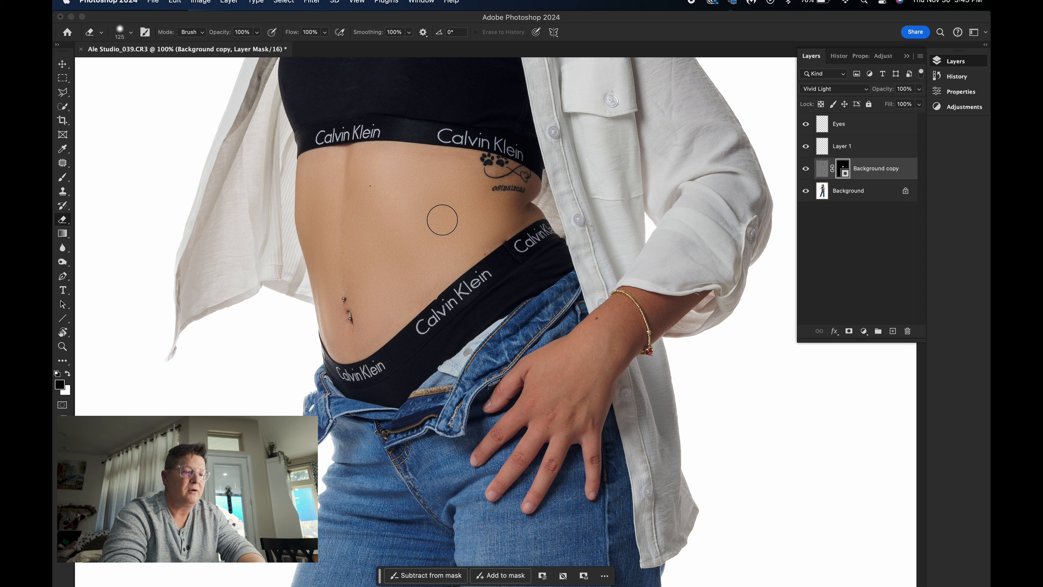
key("bracketright")
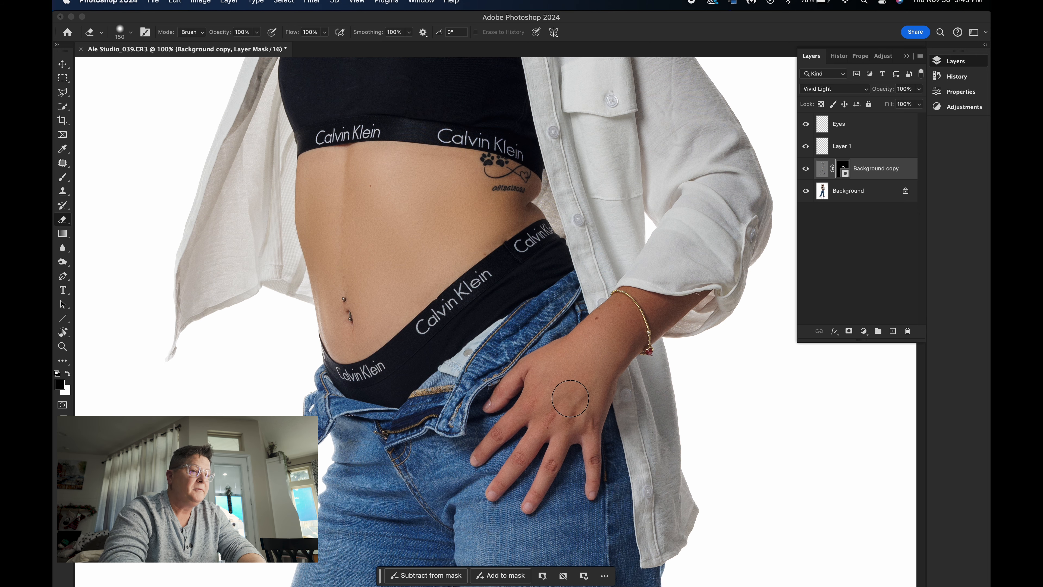
Smooth the skin on the face on the Background copy mask with a 100 px eraser, undoing one unwanted stroke
scroll(559, 377, "up", 10)
key("bracketleft")
key("bracketleft")
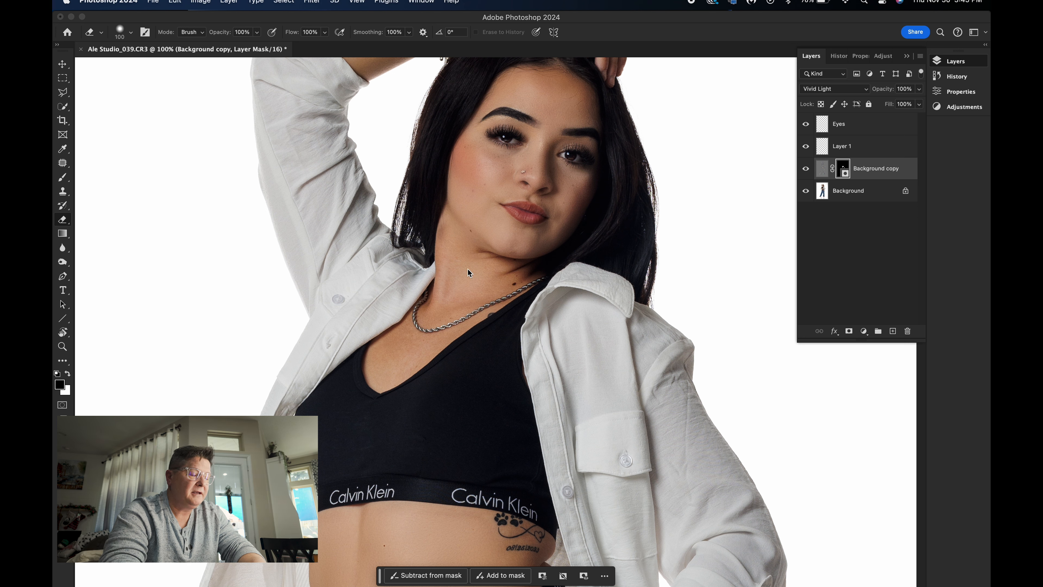
key("bracketleft")
key("super+z")
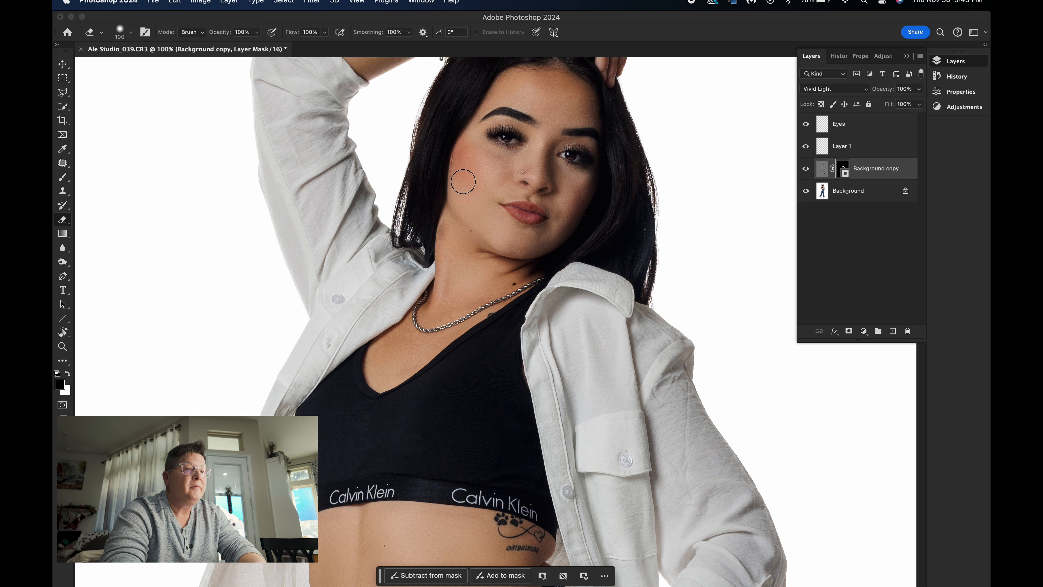
key("bracketright")
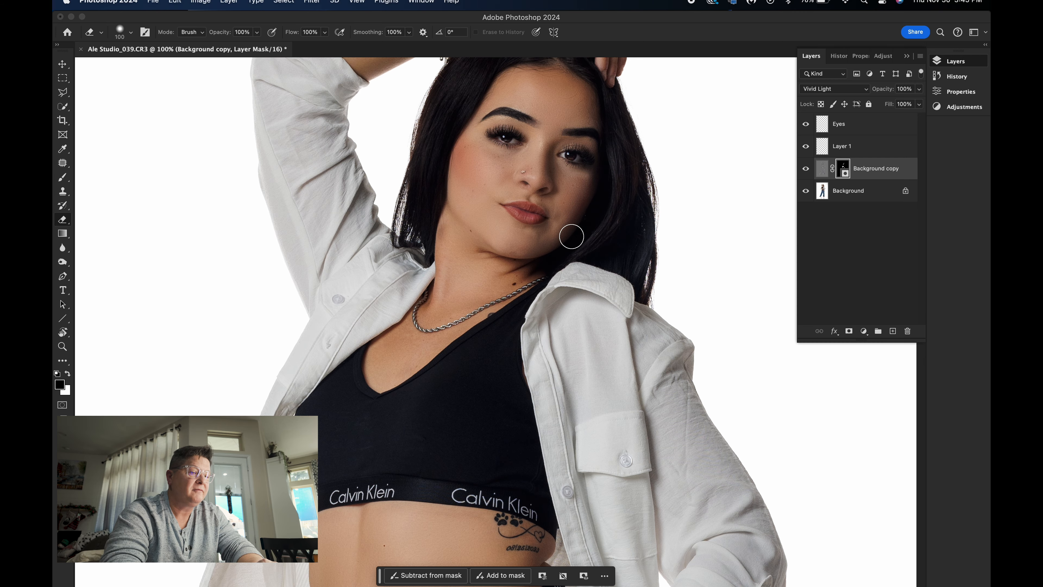
Set the Background copy layer's opacity to 60% and fit the whole image in view
scroll(497, 302, "down", 20)
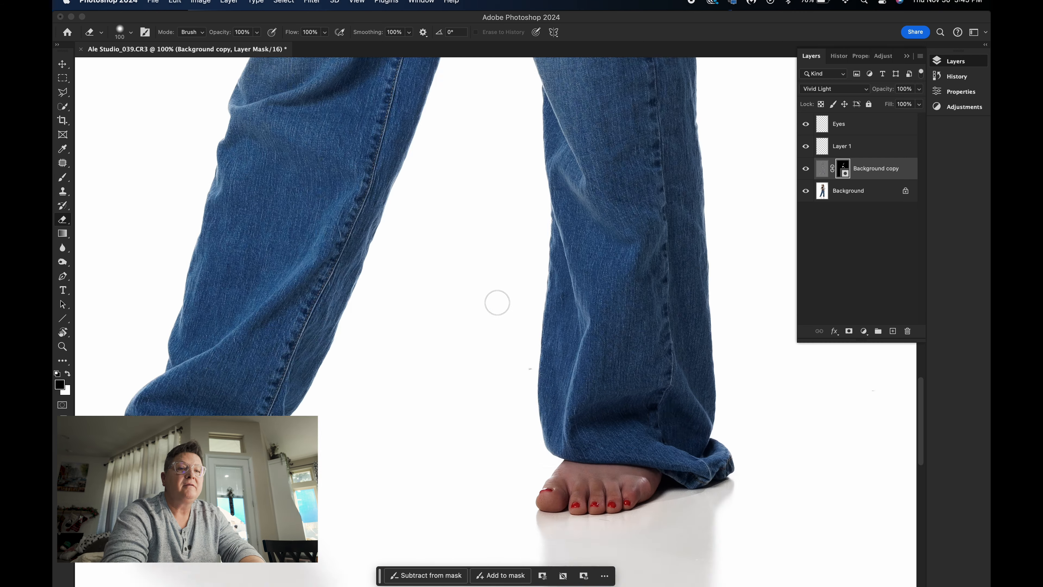
scroll(496, 303, "up", 15)
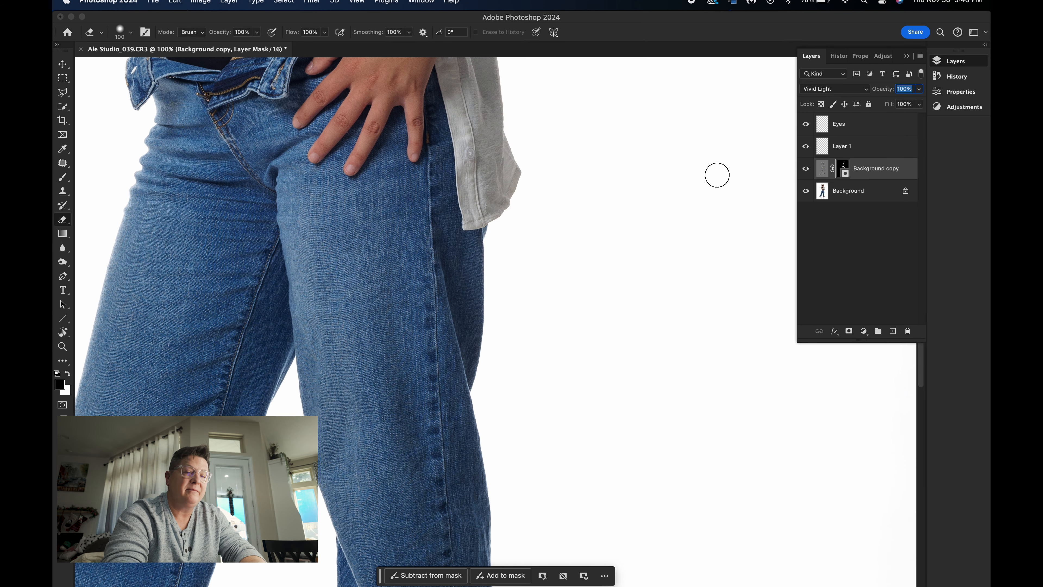
scroll(575, 158, "up", 8)
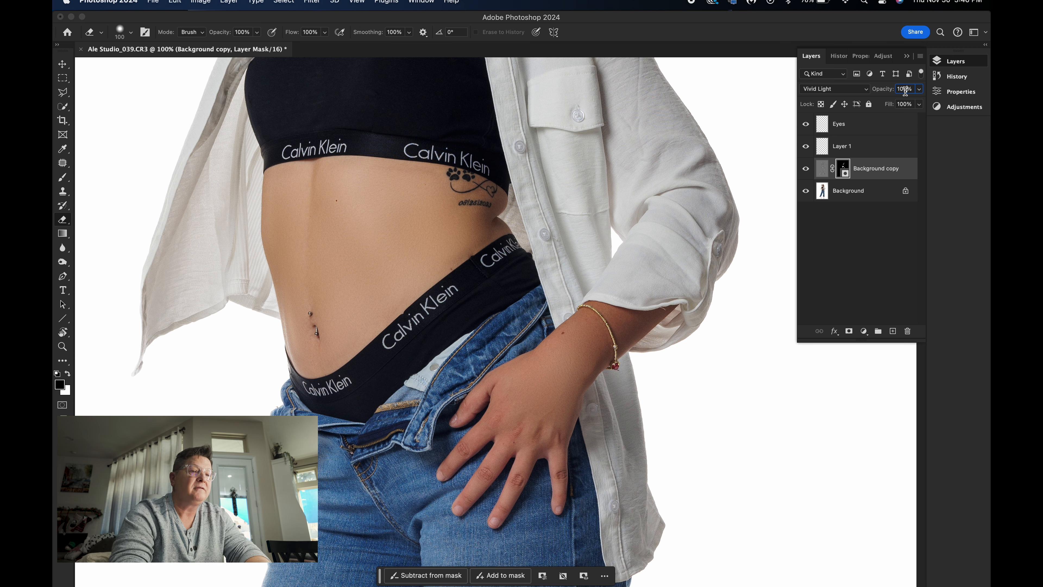
key("Return")
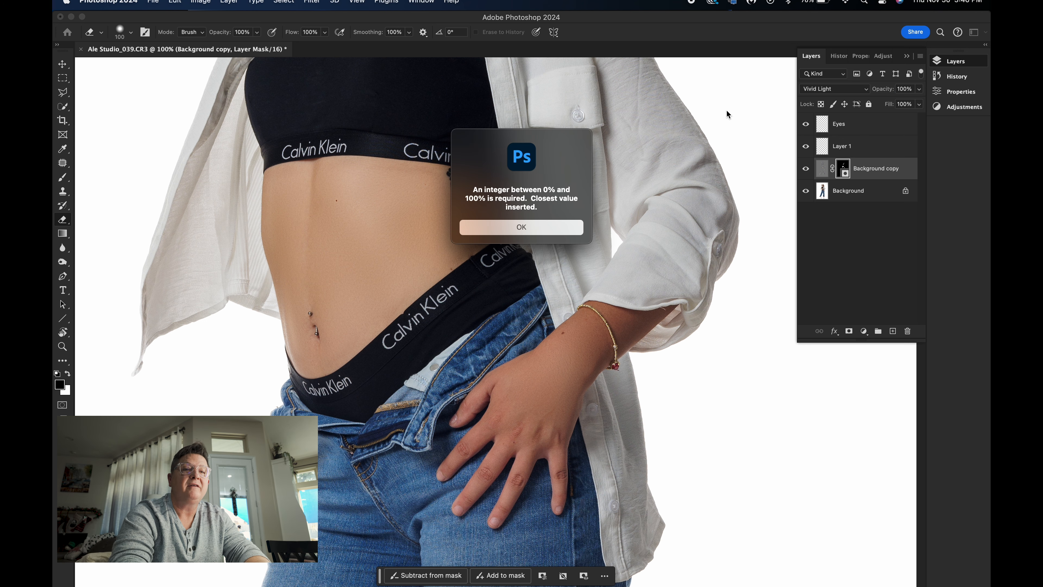
left_click(554, 223)
left_click(905, 90)
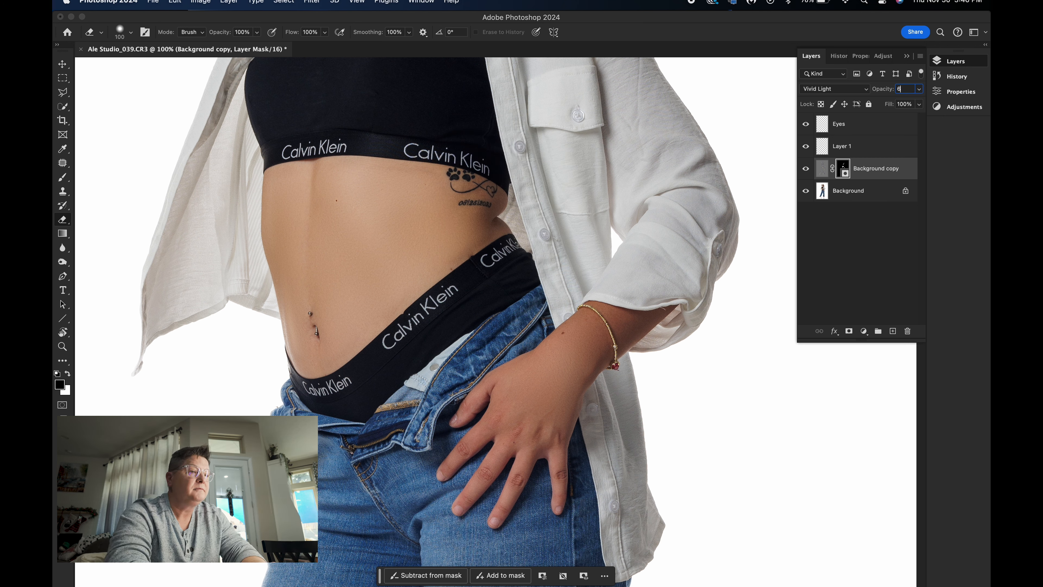
key("super+0")
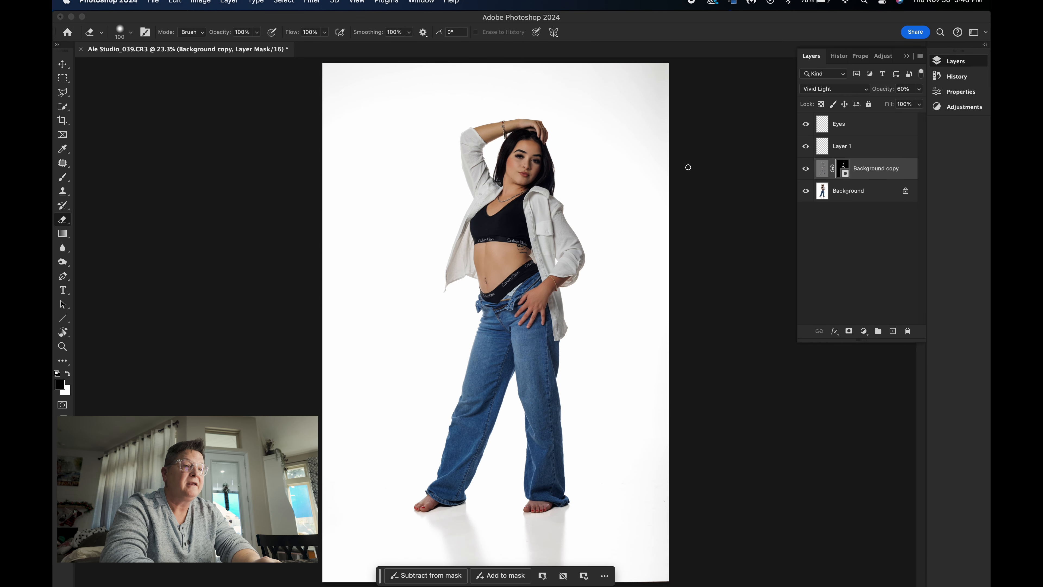
Patch the dark mark on the floor at the edge of the foot's reflection using the Patch tool
key("super+1")
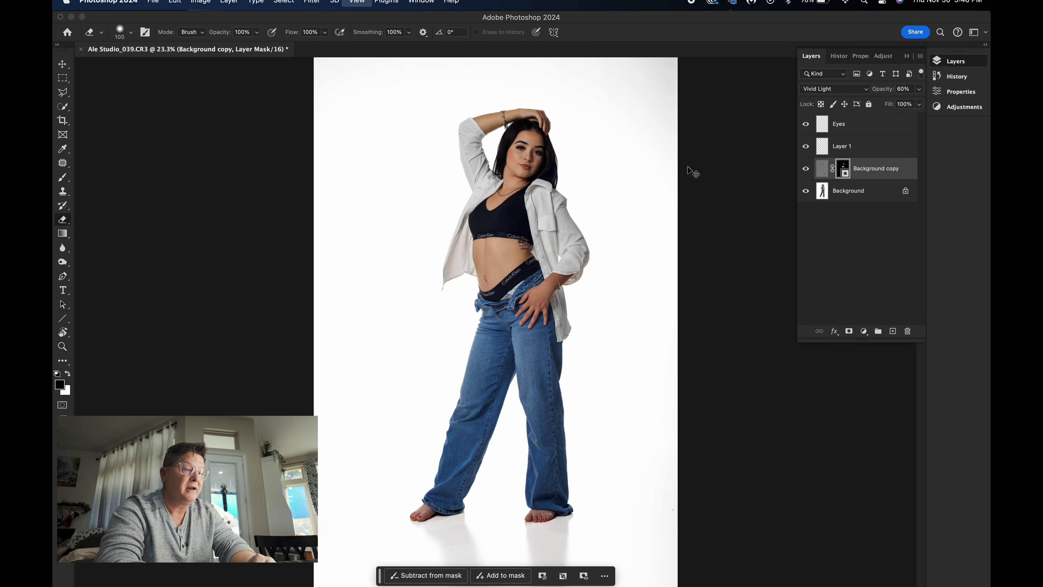
scroll(531, 258, "down", 15)
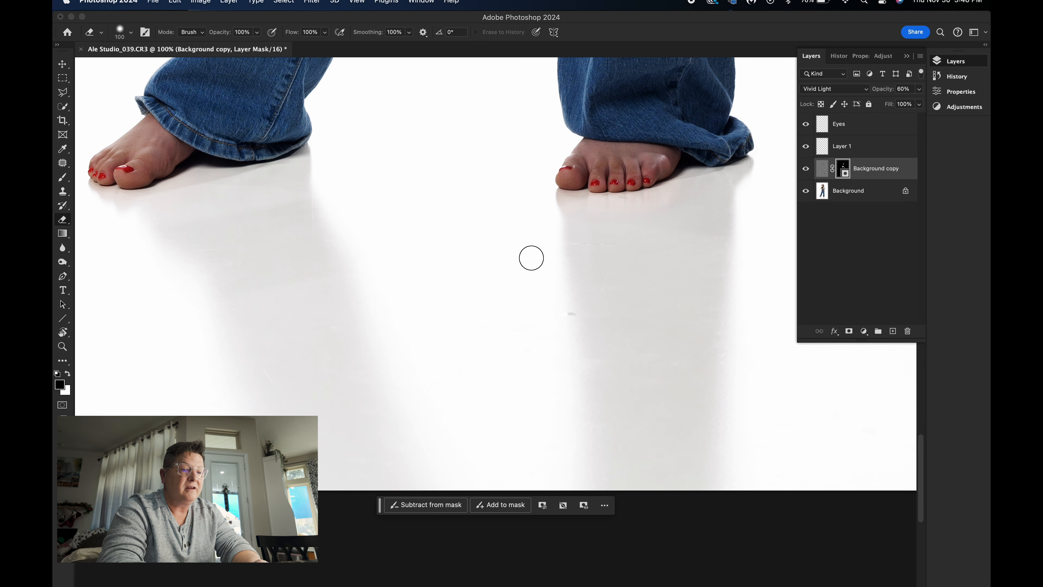
key("j")
mouse_move(558, 298)
left_mouse_down()
mouse_move(588, 317)
mouse_move(558, 301)
left_mouse_up()
left_click_drag(571, 316, 578, 344)
key("super+d")
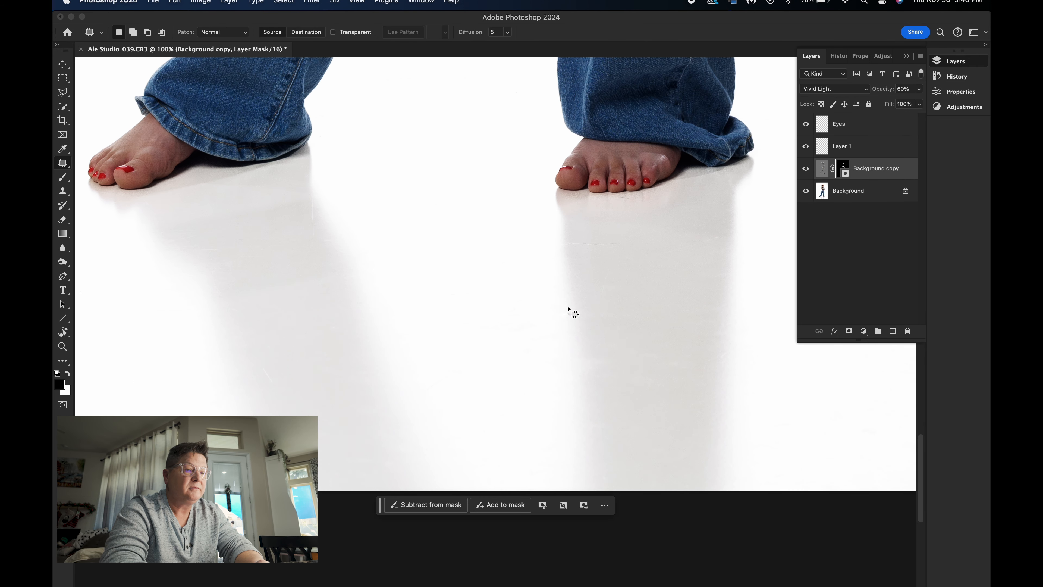
Select the Background layer and patch the marks on the white backdrop near the image's right edge
left_click(817, 194)
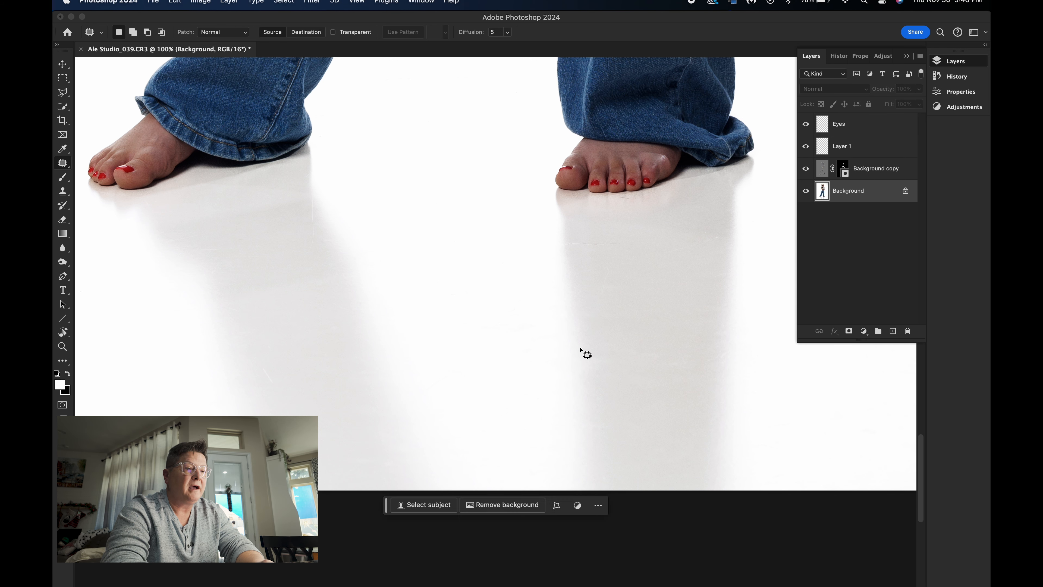
scroll(584, 352, "right", 10)
scroll(605, 388, "right", 2)
mouse_move(596, 133)
left_mouse_down()
mouse_move(605, 166)
mouse_move(535, 156)
mouse_move(607, 179)
mouse_move(571, 174)
mouse_move(529, 203)
left_mouse_up()
key("super+d")
scroll(533, 147, "up", 3)
key("super+d")
mouse_move(571, 176)
left_mouse_down()
mouse_move(597, 203)
mouse_move(607, 188)
mouse_move(561, 198)
left_mouse_up()
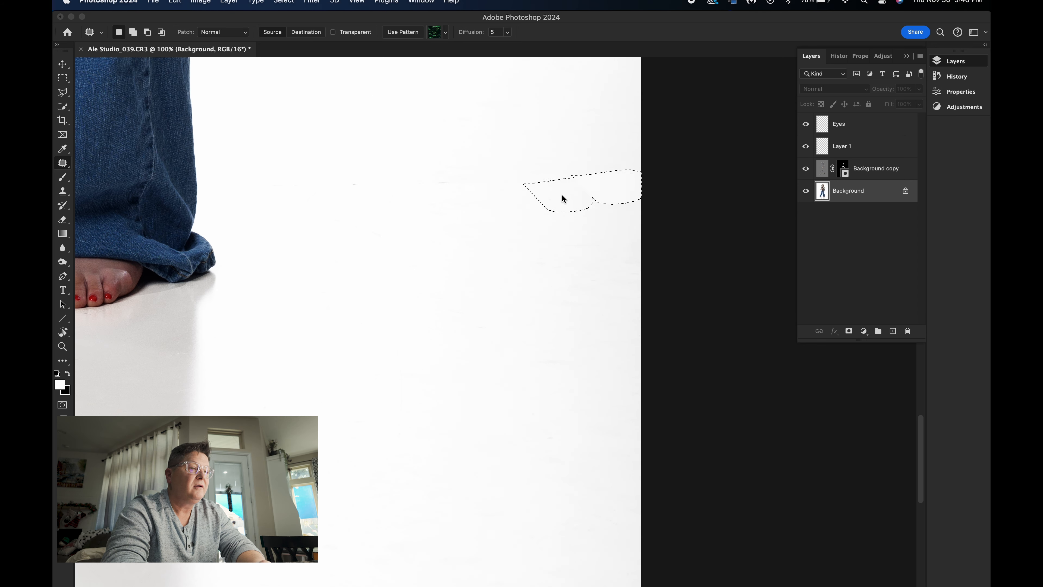
Patch the small specks on the white backdrop between the jeans leg and the image's right edge
mouse_move(491, 181)
left_mouse_down()
mouse_move(482, 195)
mouse_move(338, 201)
mouse_move(489, 181)
left_mouse_up()
left_click_drag(414, 186, 414, 223)
key("super+d")
Patch the speck on the white backdrop between the two jeans legs
scroll(395, 254, "left", 10)
scroll(395, 254, "down", 2)
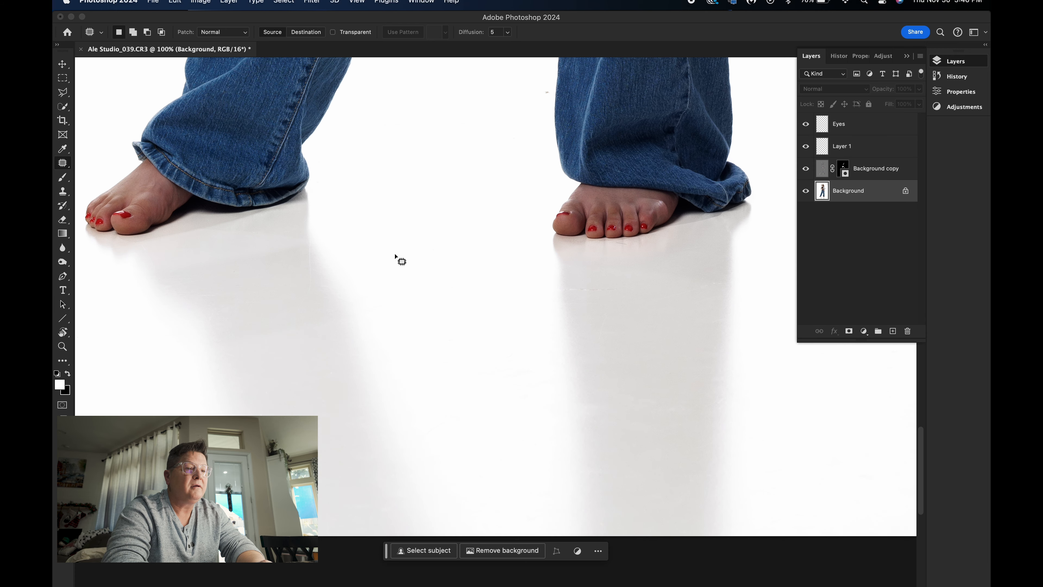
scroll(395, 255, "up", 5)
scroll(395, 255, "left", 1)
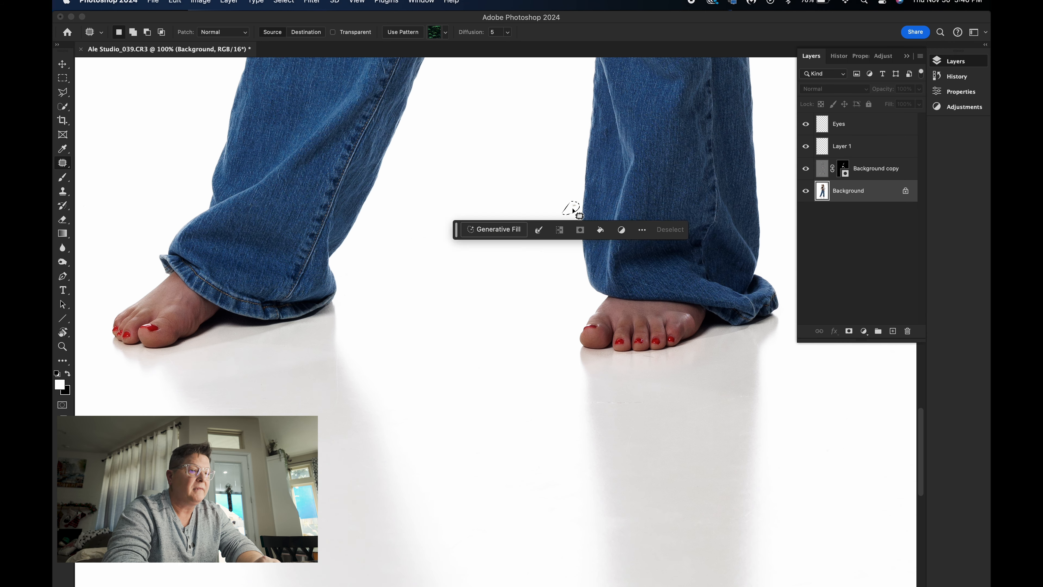
Examine the floor, backdrop and jeans for remaining marks, then view the whole image
scroll(493, 224, "down", 5)
scroll(493, 224, "left", 10)
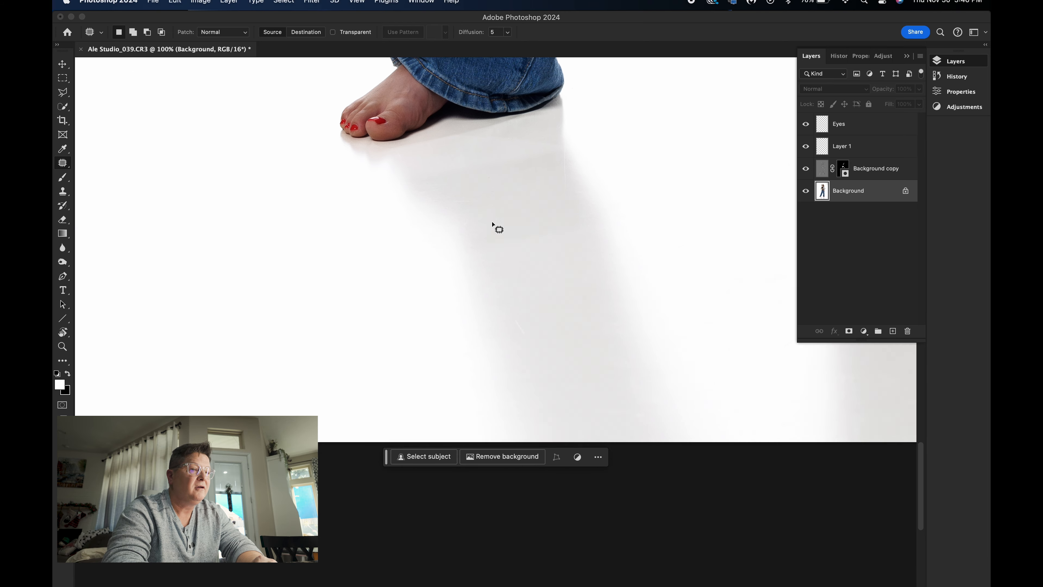
scroll(493, 225, "up", 12)
scroll(493, 225, "left", 3)
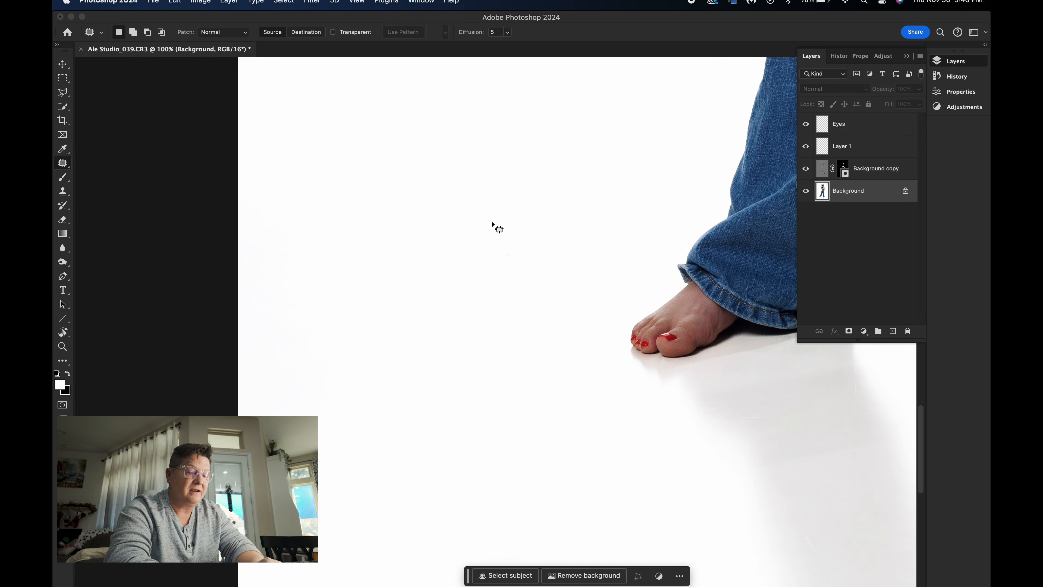
scroll(493, 225, "up", 12)
scroll(493, 226, "right", 3)
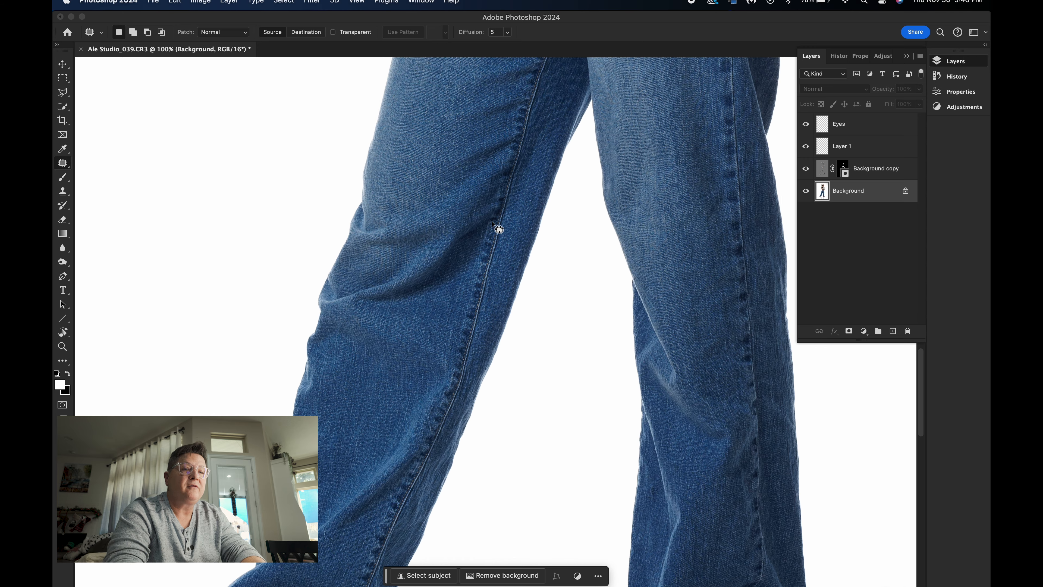
key("super+0")
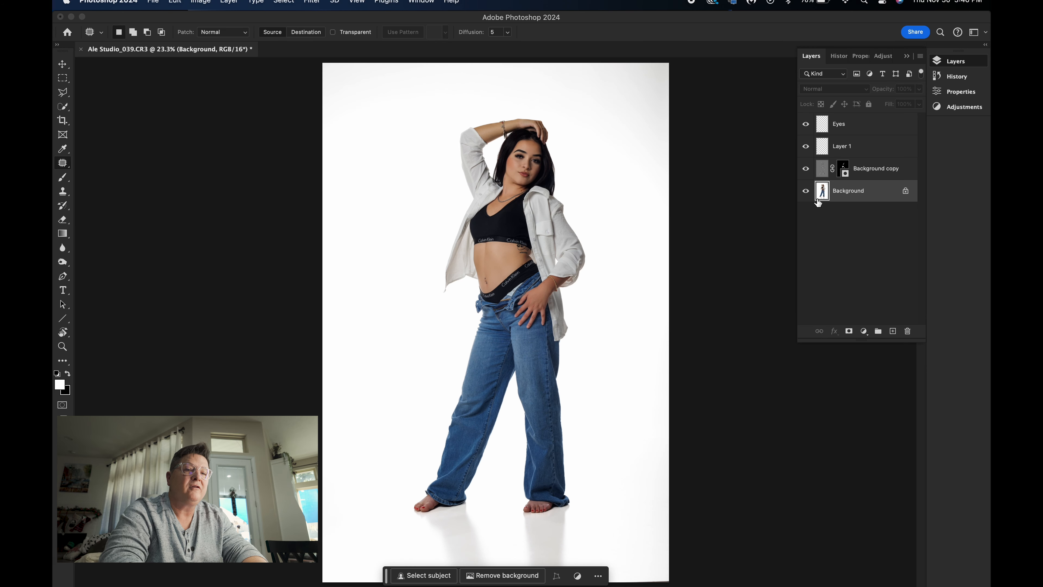
Flatten the Eyes, Layer 1, Background copy and Background layers into a single Background layer
left_click(860, 129)
left_click(866, 194, "shift")
right_click(867, 195)
left_click(892, 331)
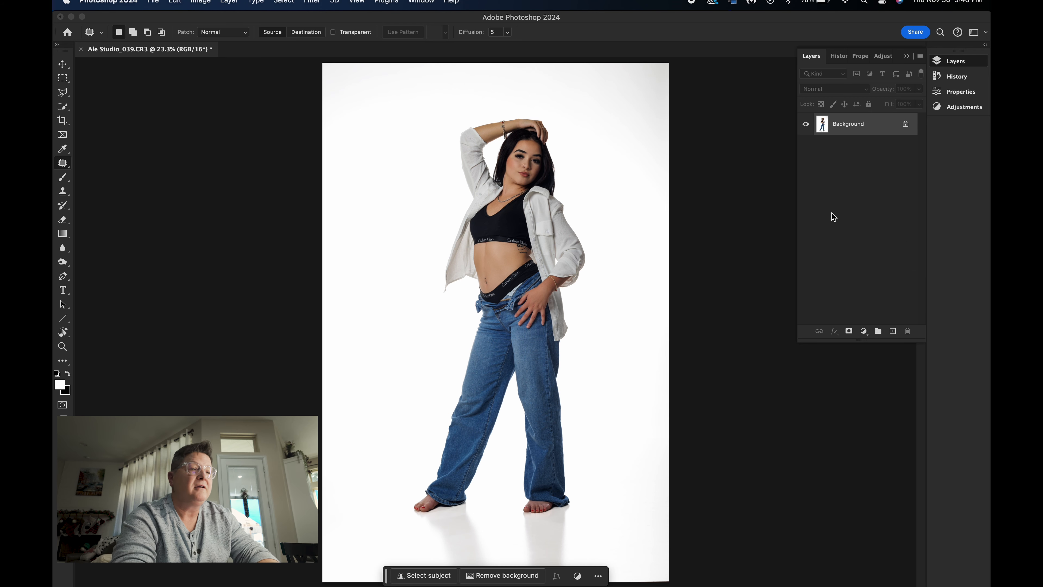
Add a solid color fill layer in #763001 with Soft Light blending at 7% opacity, and inspect its color without changing it
key("F2")
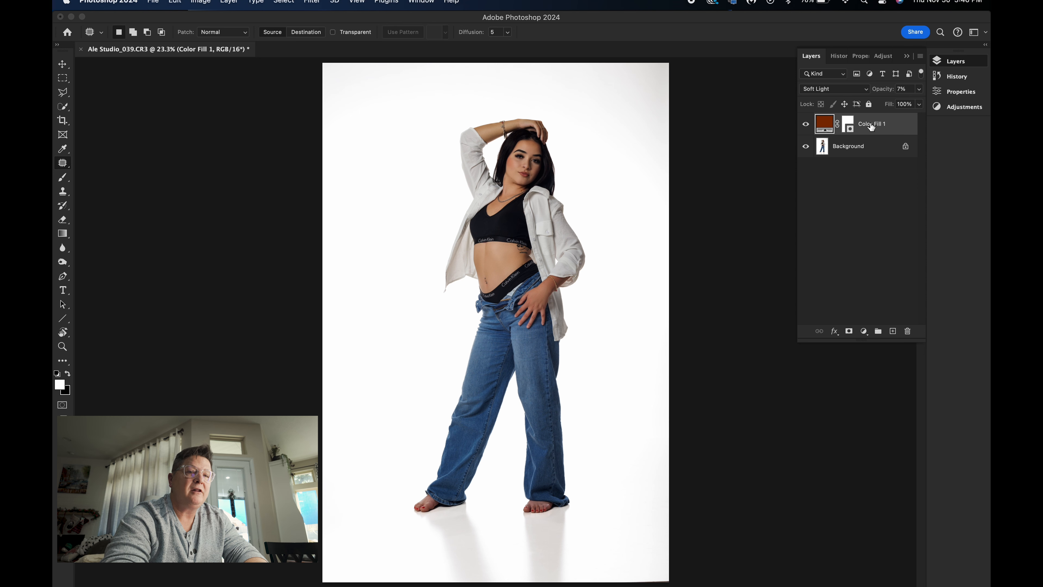
left_click(864, 331)
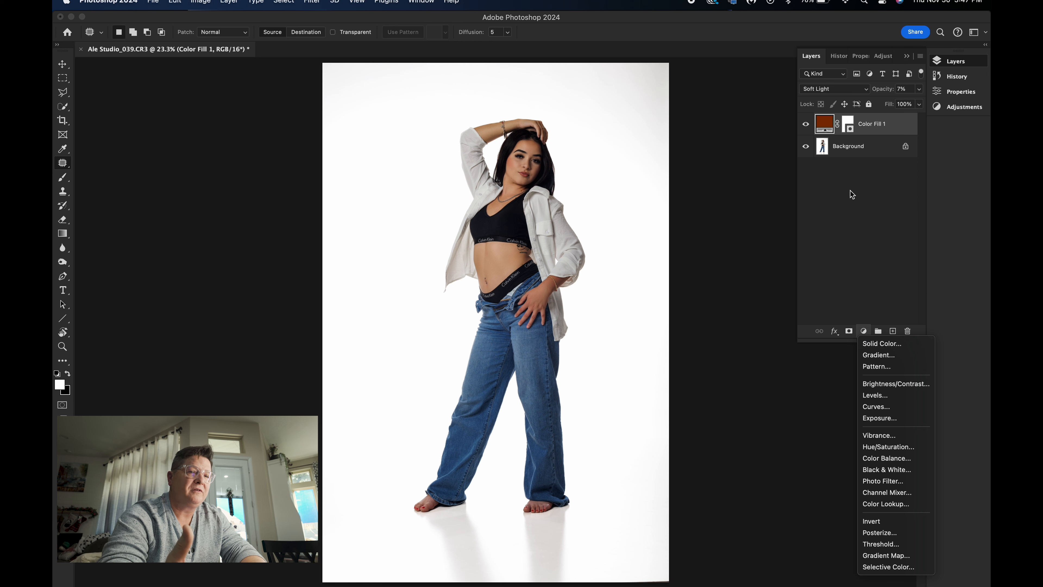
left_click(825, 125)
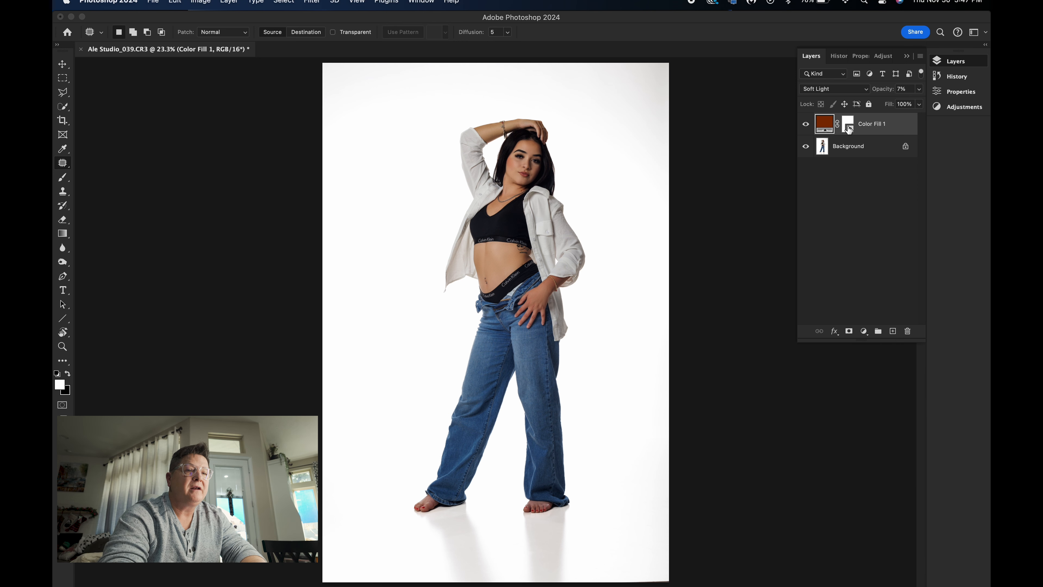
double_click(819, 123)
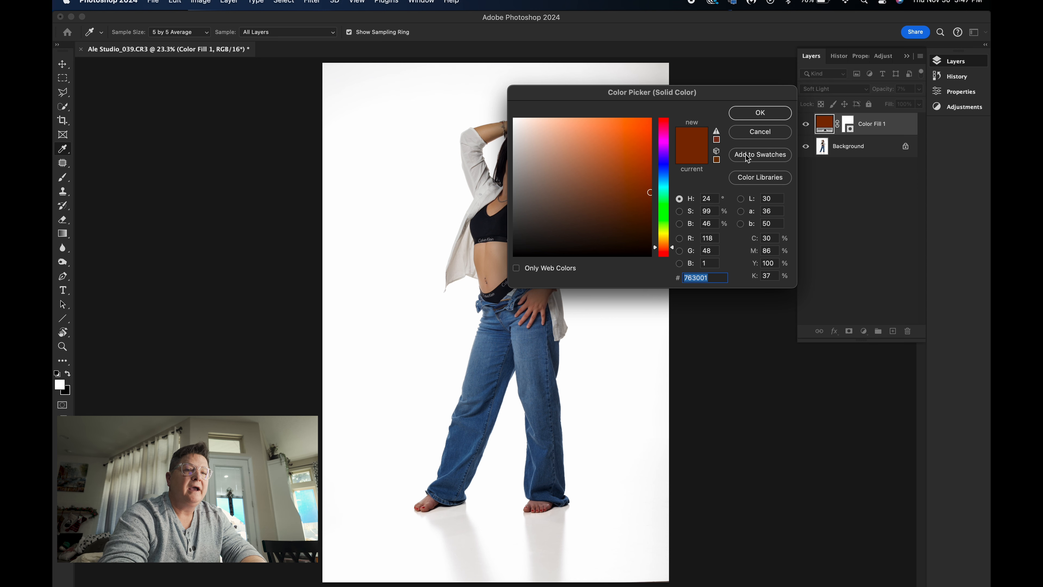
left_click(751, 130)
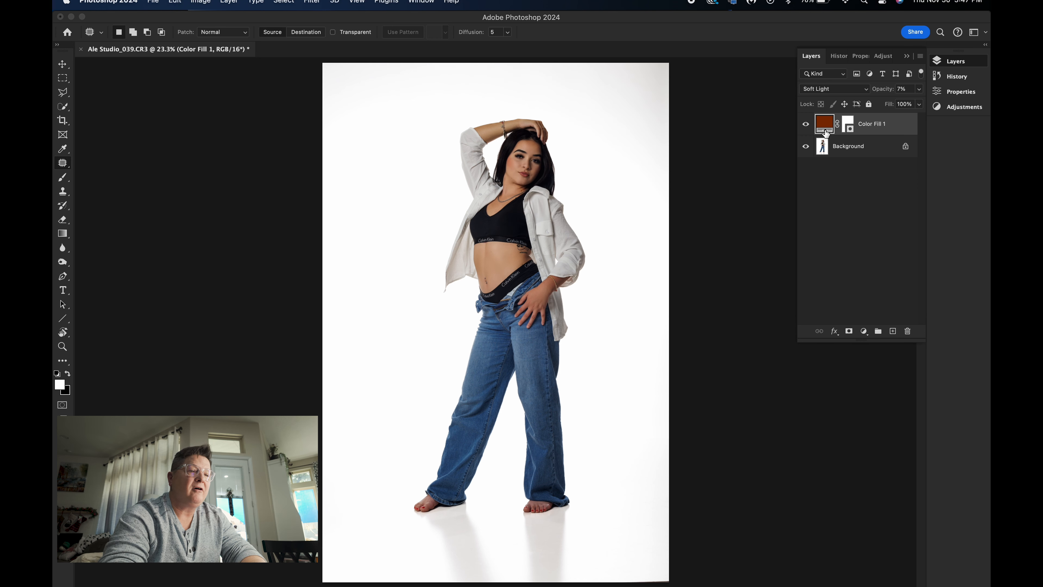
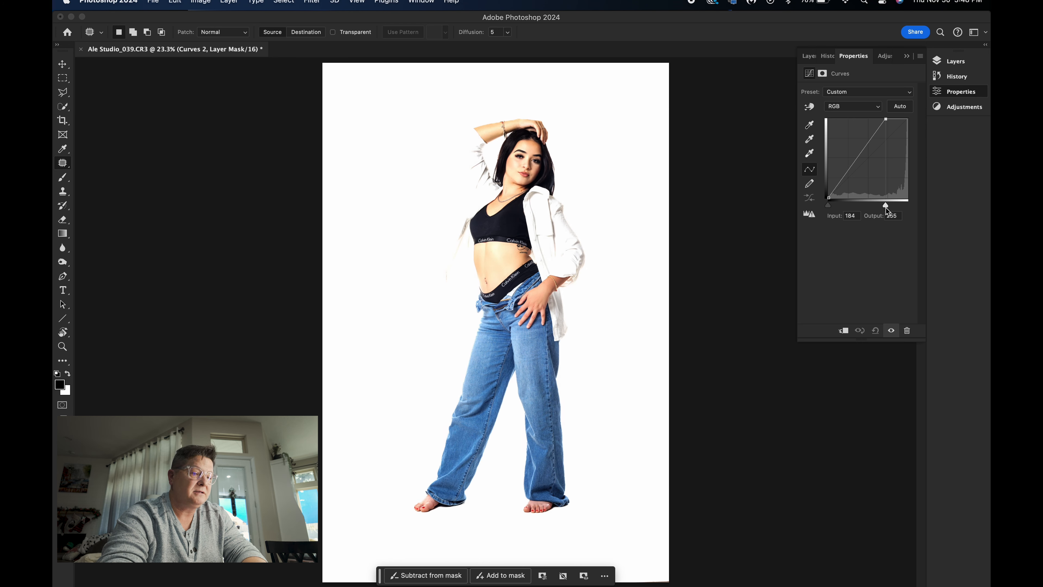
Set the white point input of the Curves 2 adjustment to 196 and return to the layer list
left_click_drag(886, 206, 890, 207)
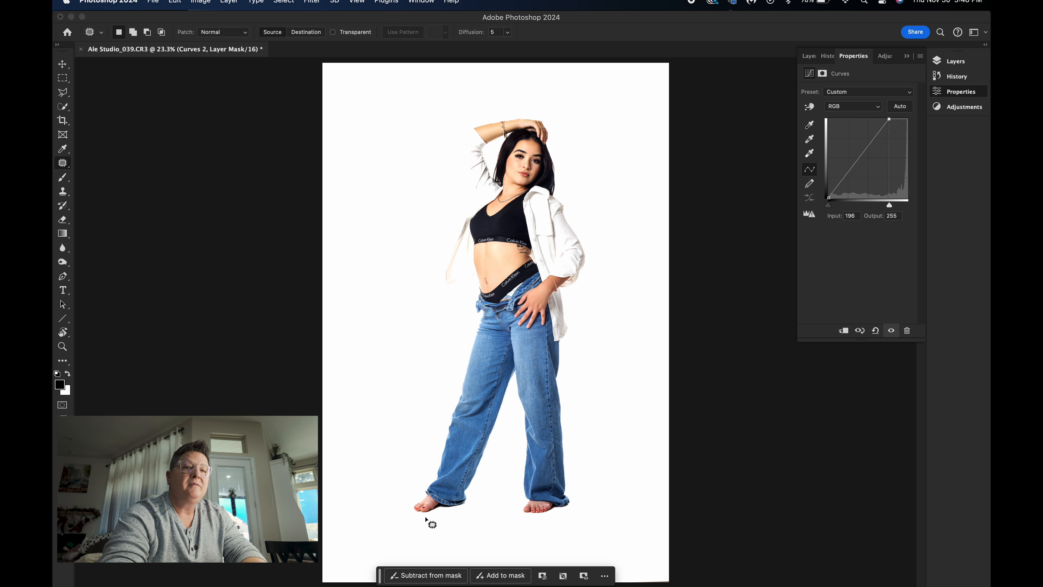
left_click(907, 56)
left_click(949, 61)
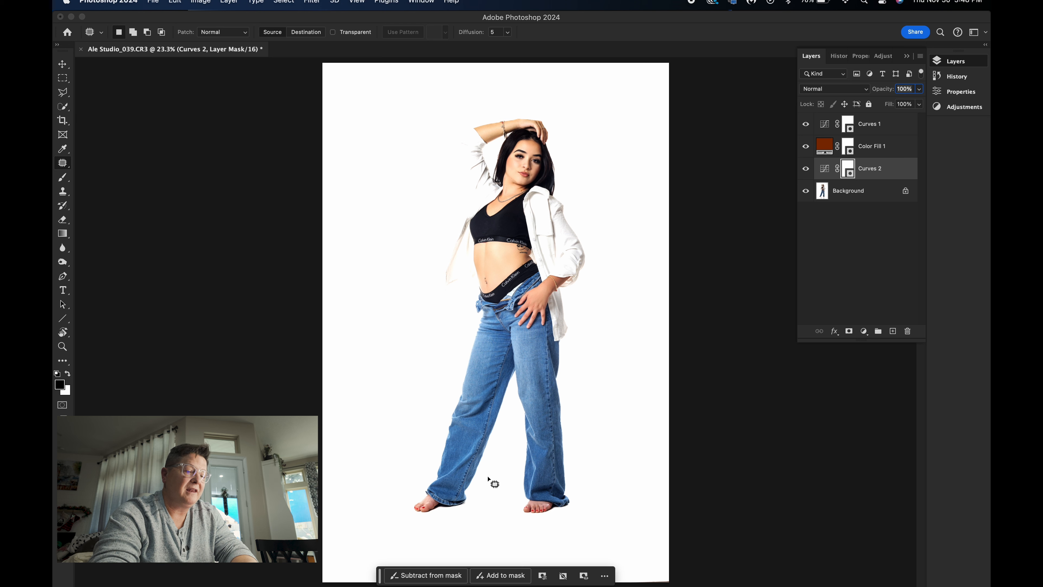
Select the subject from the Background layer, fill that selection with black on the Curves 2 mask, and deselect
left_click(844, 196)
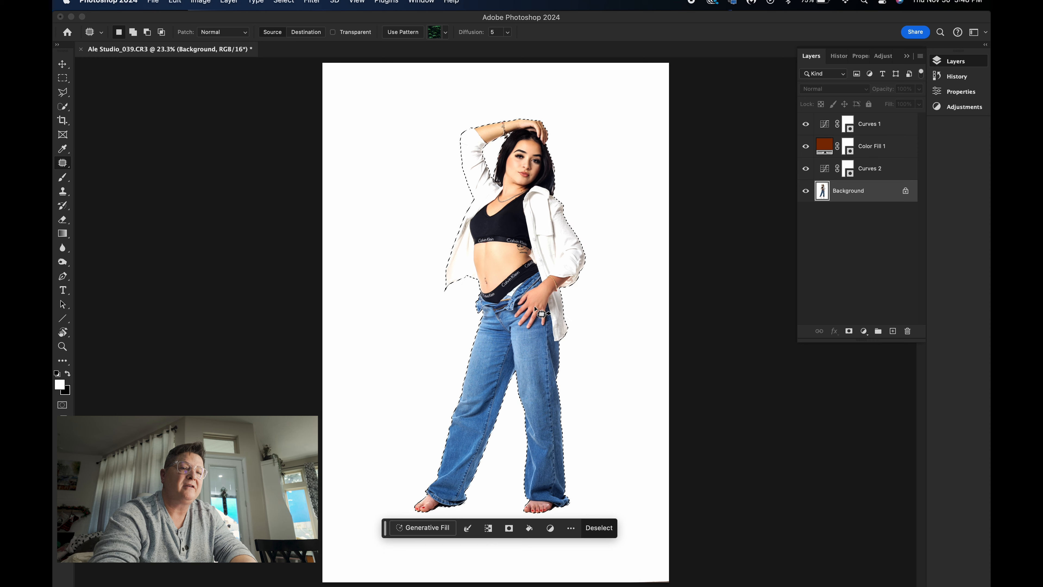
left_click(851, 175)
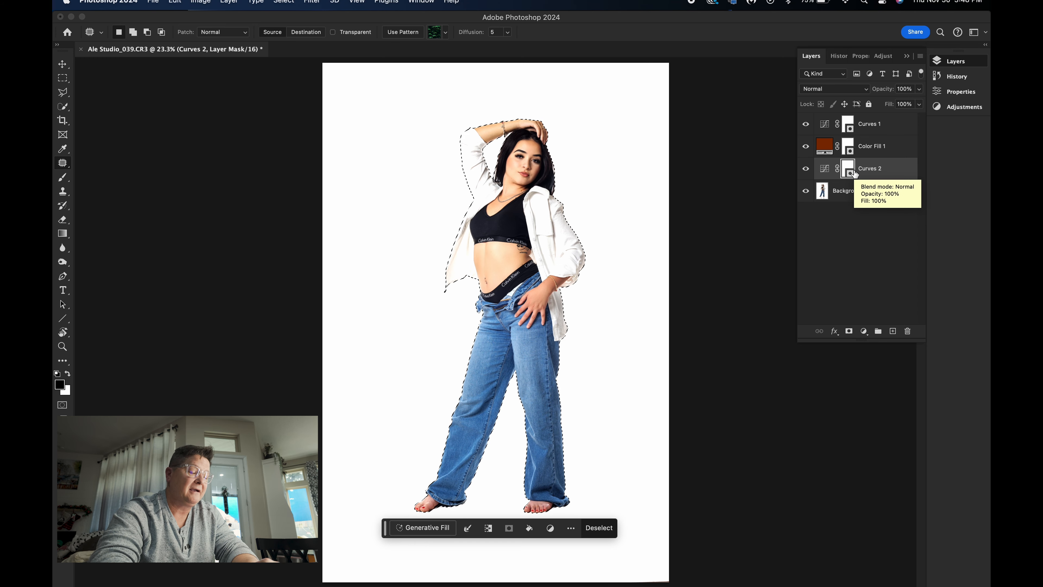
key("alt+BackSpace")
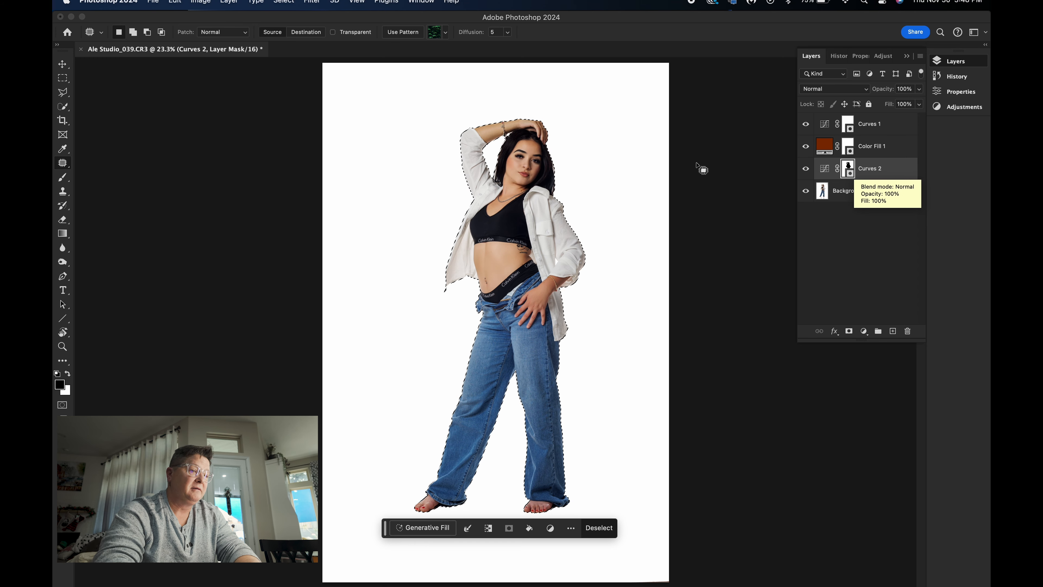
key("super+d")
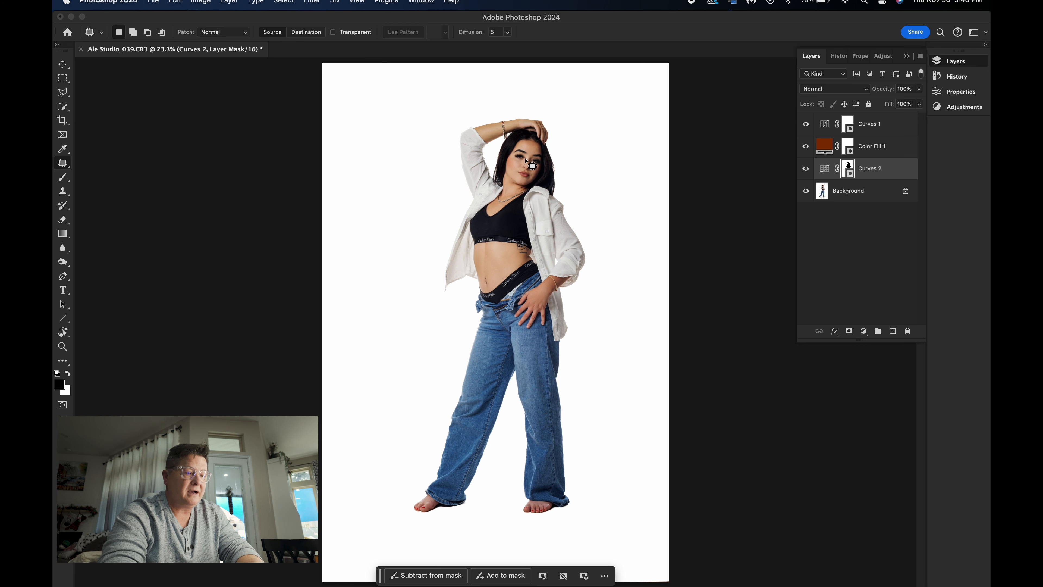
Paint black on the Curves 2 mask around the feet with a size 700 brush at 30% opacity to restore the floor reflections
key("b")
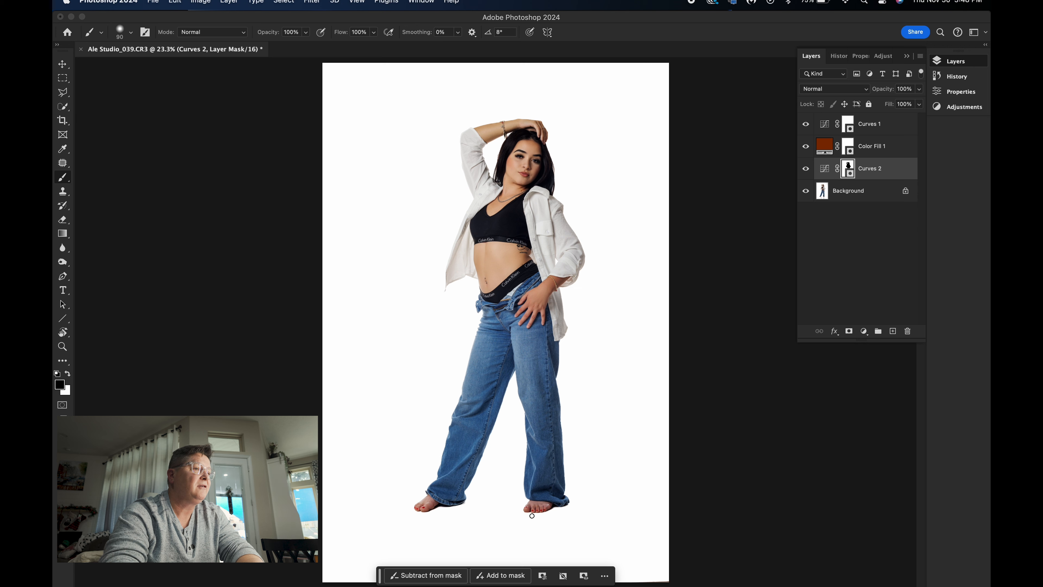
key("bracketright")
key("bracketright")
key("bracketright")
key("bracketright")
key("bracketright")
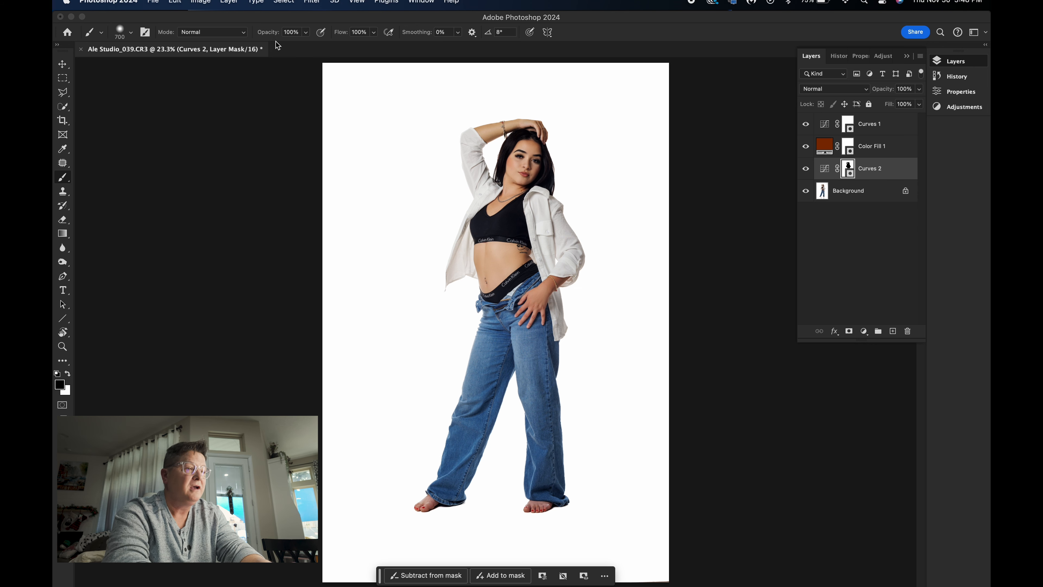
left_click(296, 33)
type("30")
key("Return")
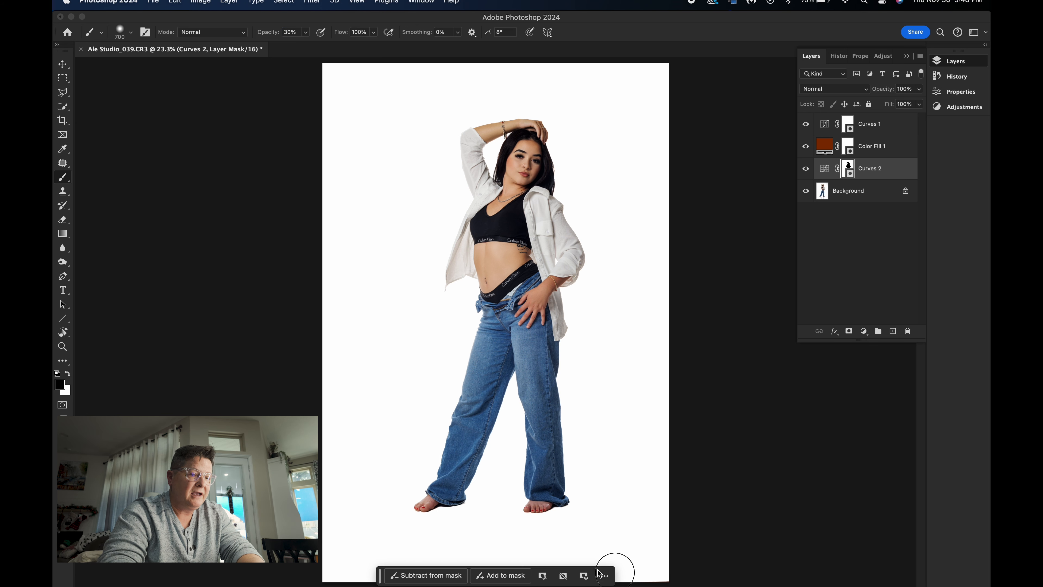
mouse_move(557, 537)
left_mouse_down()
mouse_move(548, 511)
mouse_move(551, 535)
mouse_move(534, 523)
left_mouse_up()
mouse_move(428, 495)
left_mouse_down()
mouse_move(457, 530)
mouse_move(433, 515)
mouse_move(452, 540)
mouse_move(478, 550)
mouse_move(442, 514)
left_mouse_up()
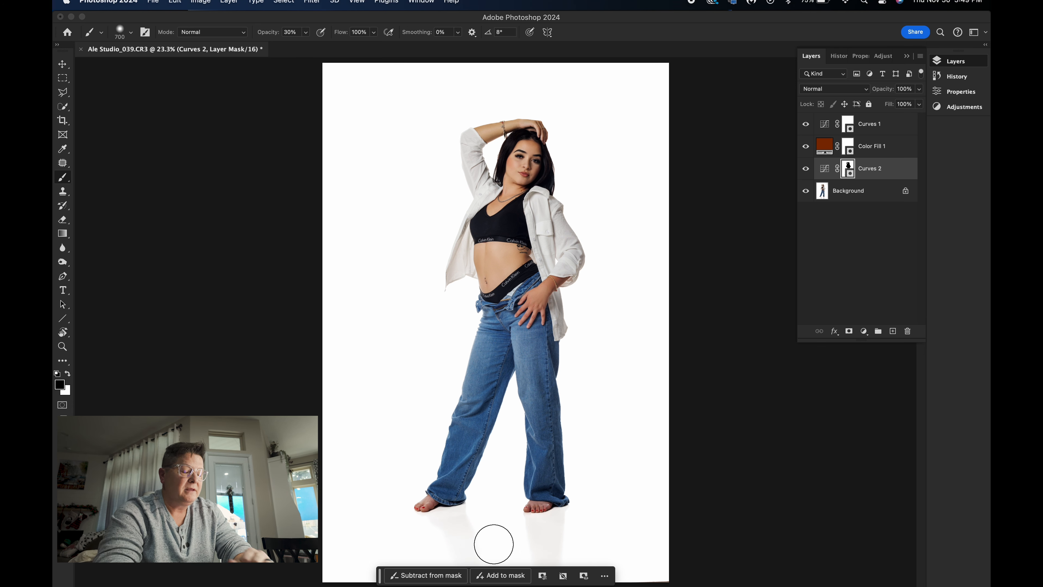
key("super+minus")
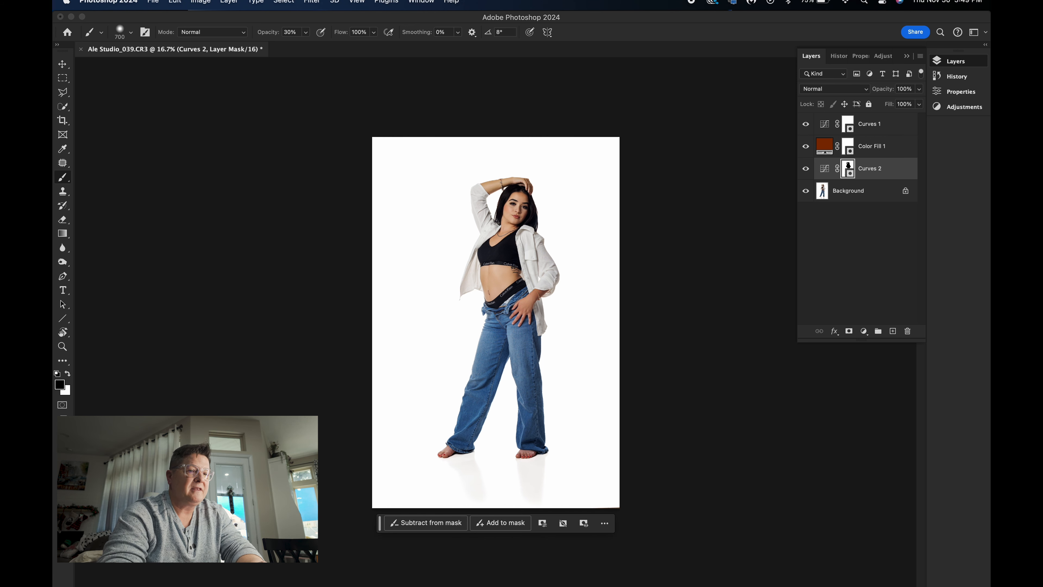
Switch to Adobe Bridge and open Ale Studio_050.CR3 in Camera Raw
mouse_move(418, 581)
left_click(503, 576)
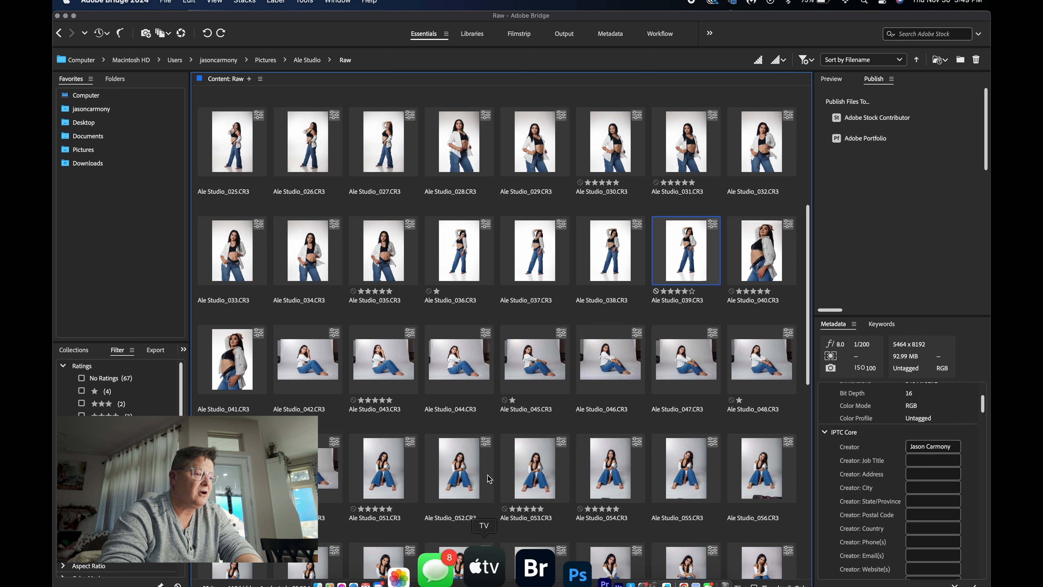
scroll(499, 430, "down", 1)
left_click(306, 448)
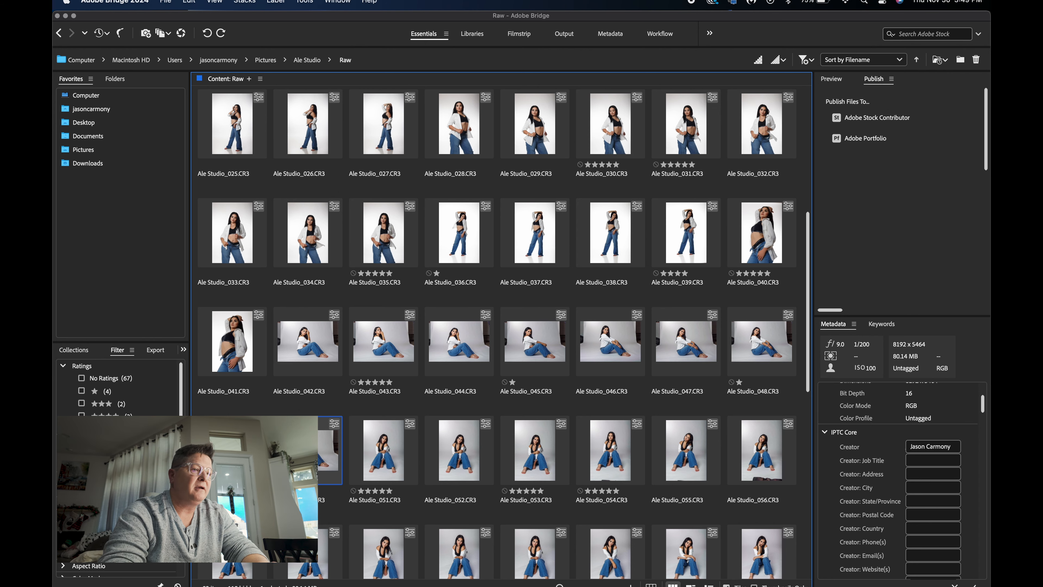
double_click(307, 450)
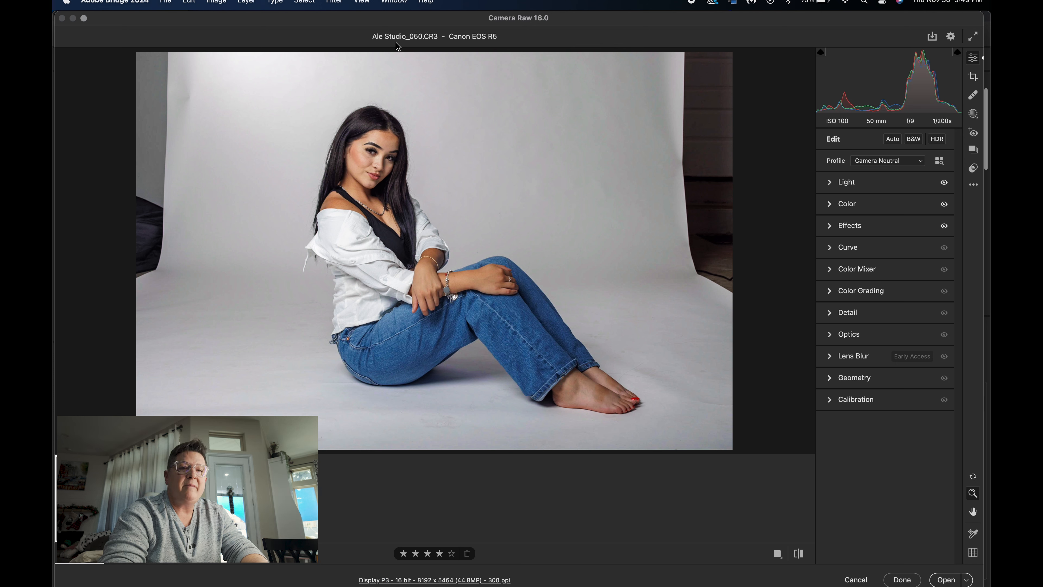
Reset the photo's Light adjustments to zero and apply the Auto tone settings
left_click(840, 186)
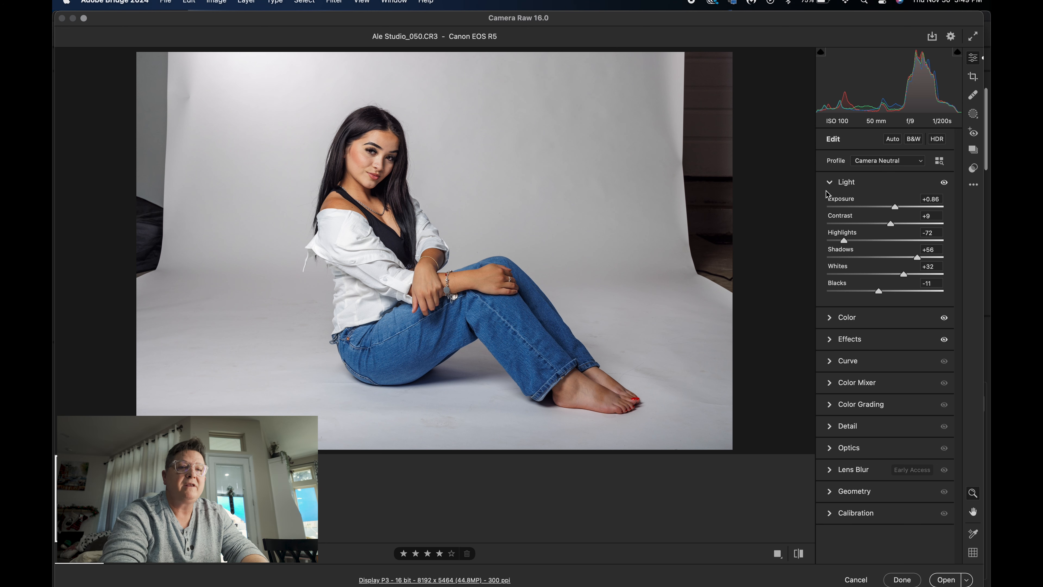
left_click(893, 140)
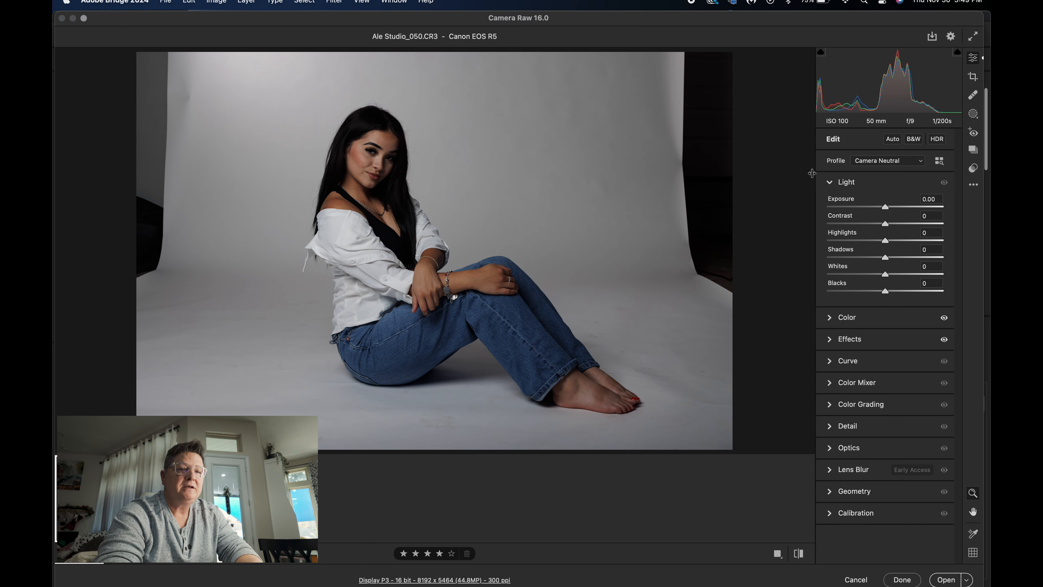
left_click(892, 139)
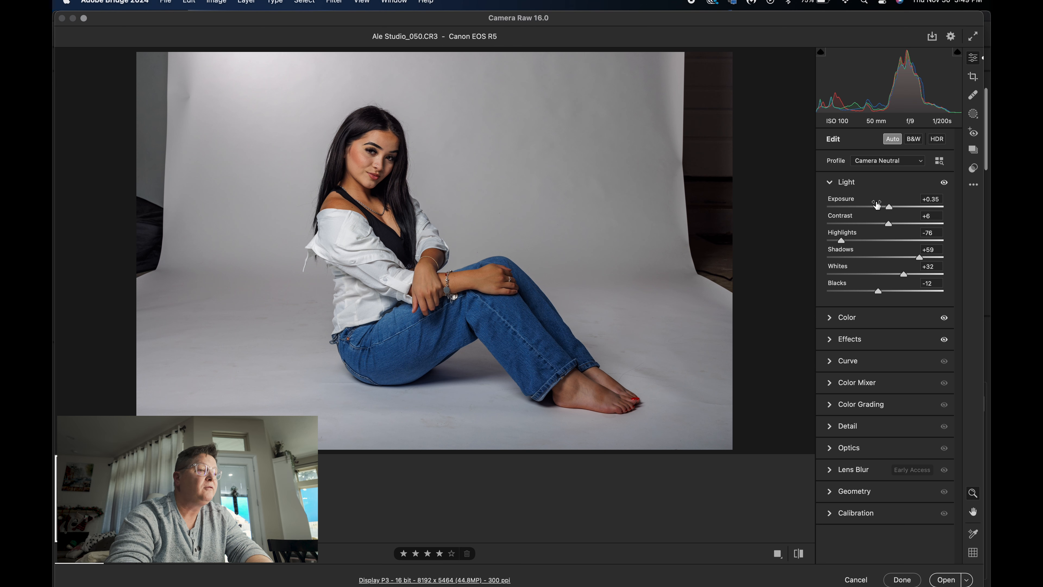
Set Exposure to +0.86, Contrast to +9, Highlights to -72, Shadows to +62 and Blacks to -20
left_click(880, 202)
left_click_drag(879, 203, 885, 203)
left_click(883, 217)
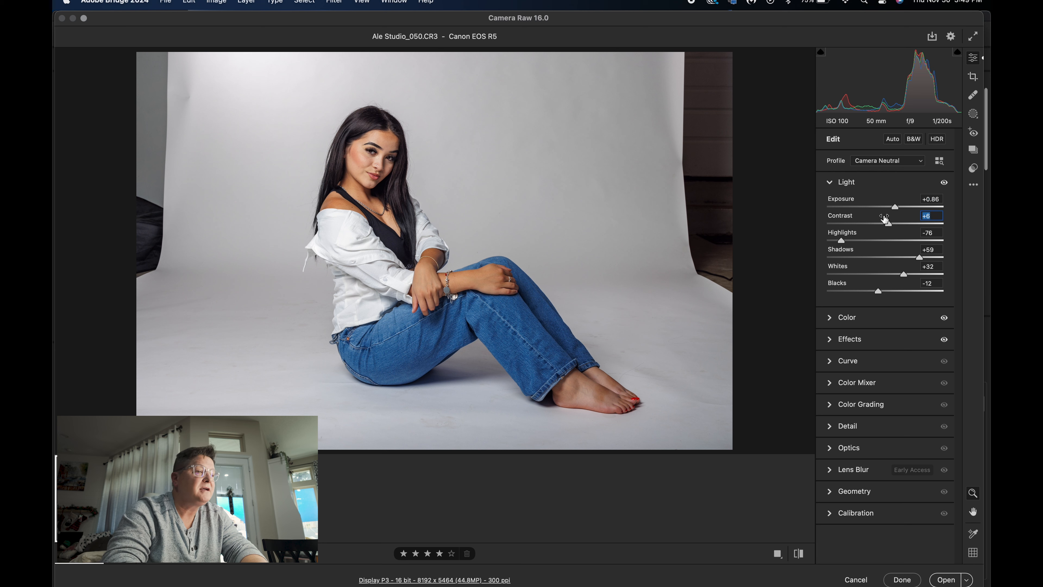
left_click_drag(882, 217, 883, 218)
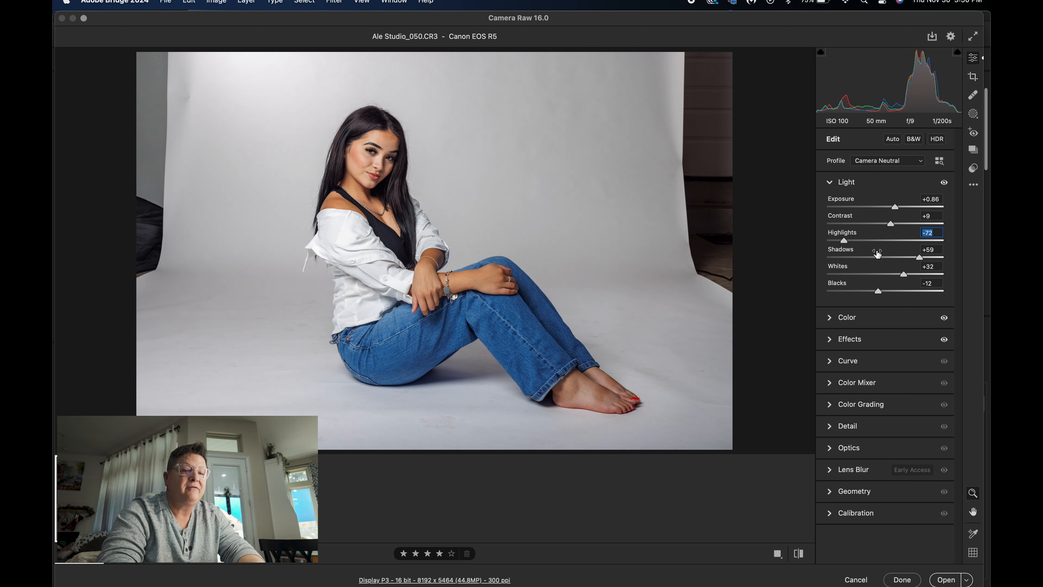
left_click_drag(875, 253, 861, 288)
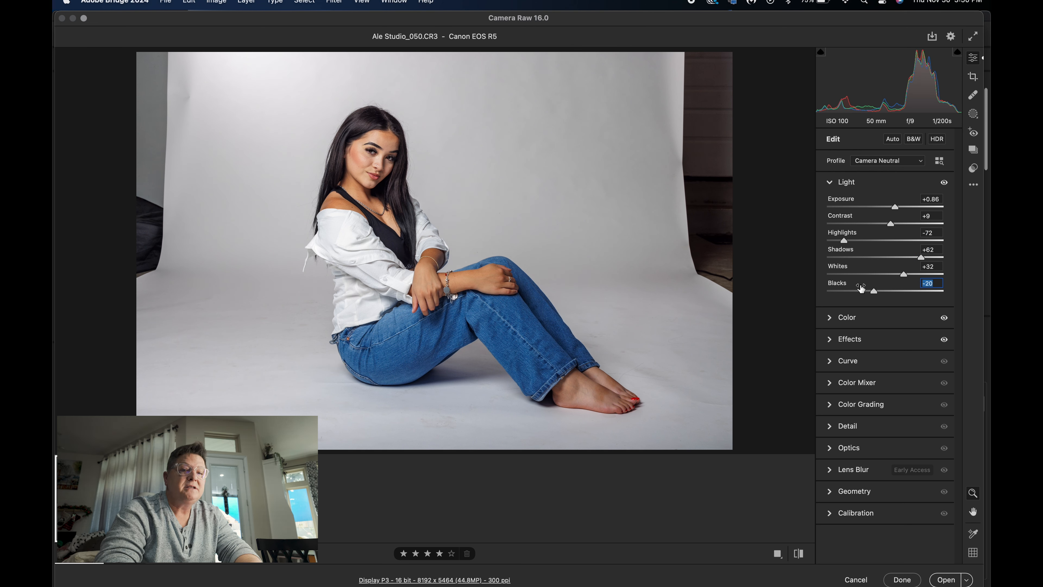
Set Vibrance to +17, Saturation to +5 and Texture to +2
left_click(828, 319)
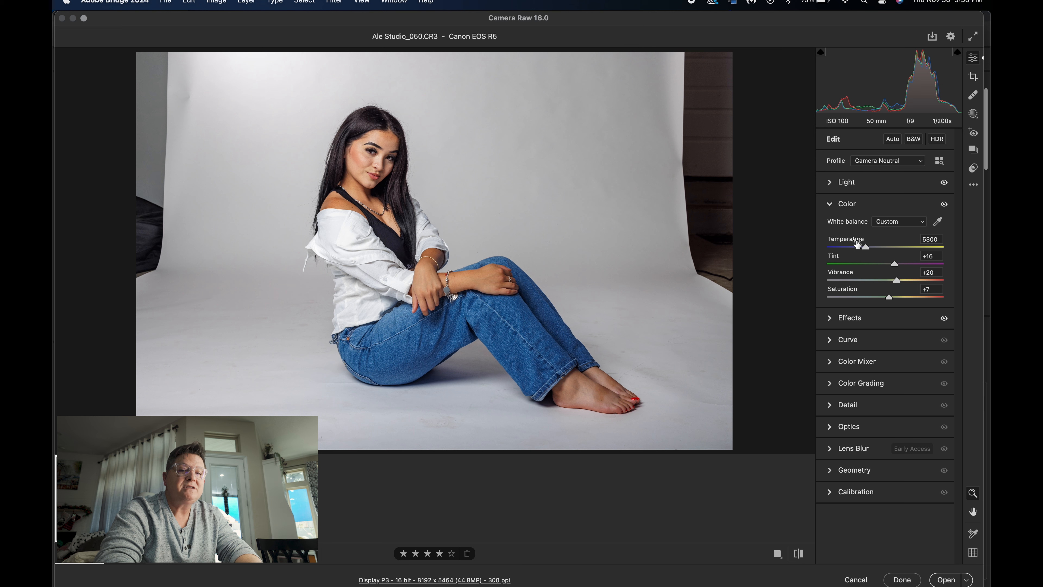
left_click_drag(882, 274, 883, 274)
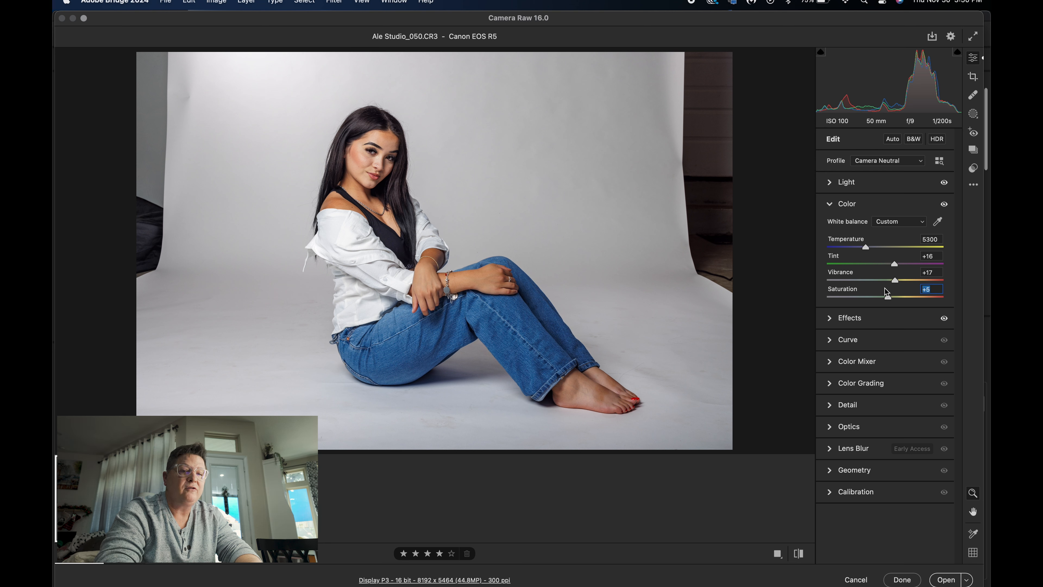
left_click(832, 322)
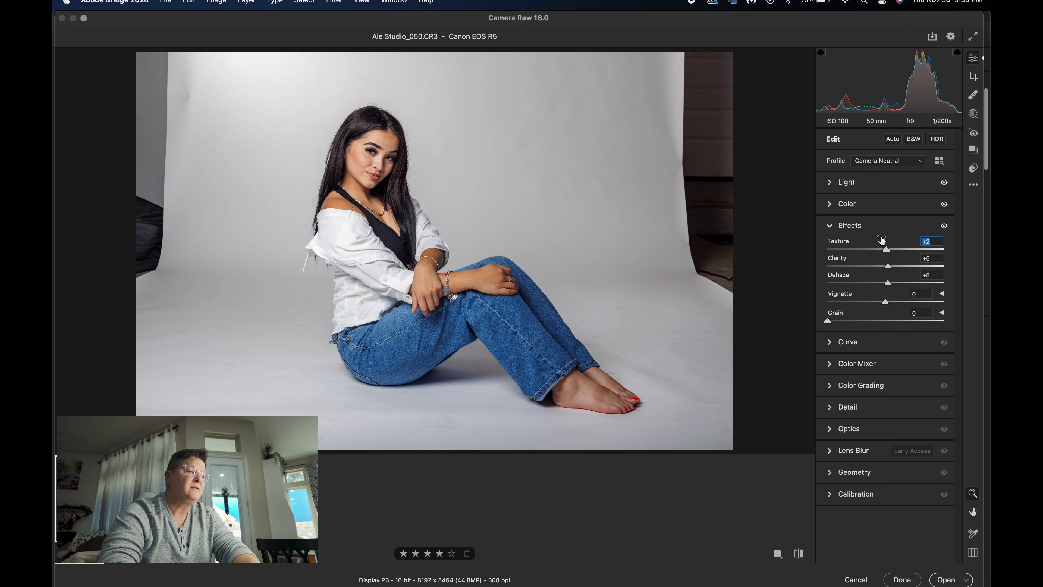
left_click(829, 226)
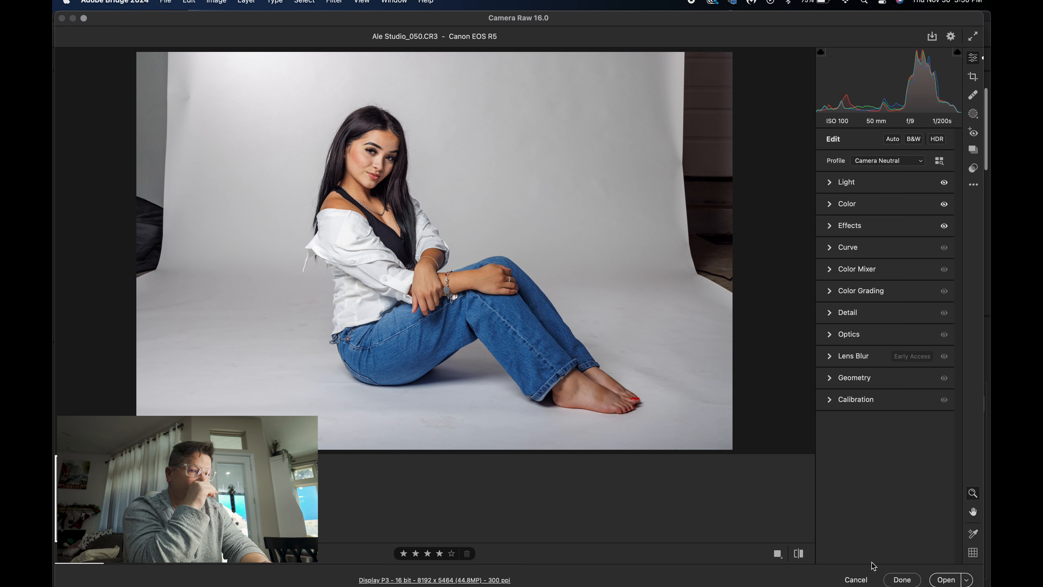
Open the developed seated portrait from Camera Raw in Photoshop
left_click(946, 580)
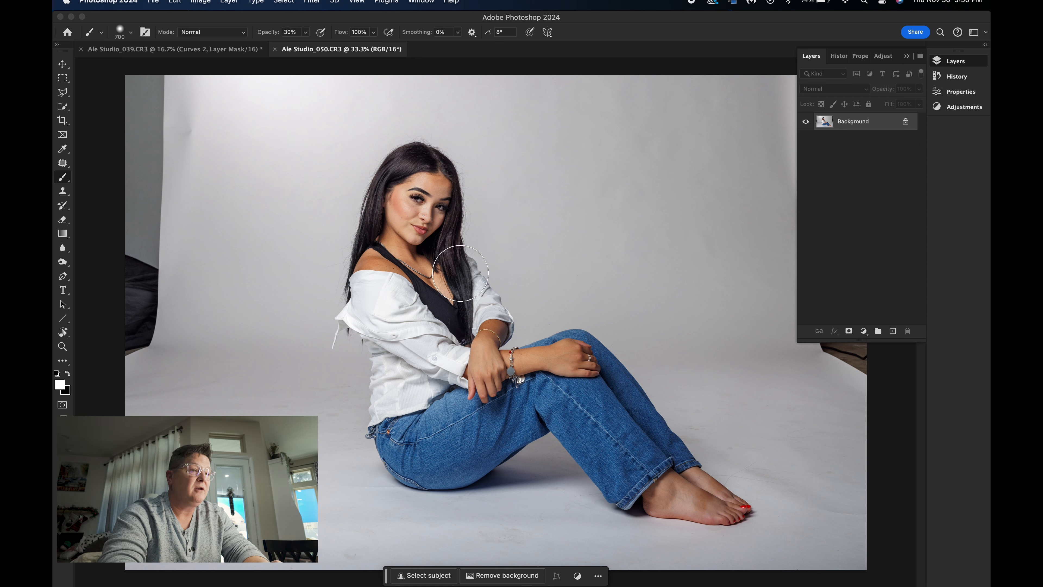
scroll(460, 273, "up", 1)
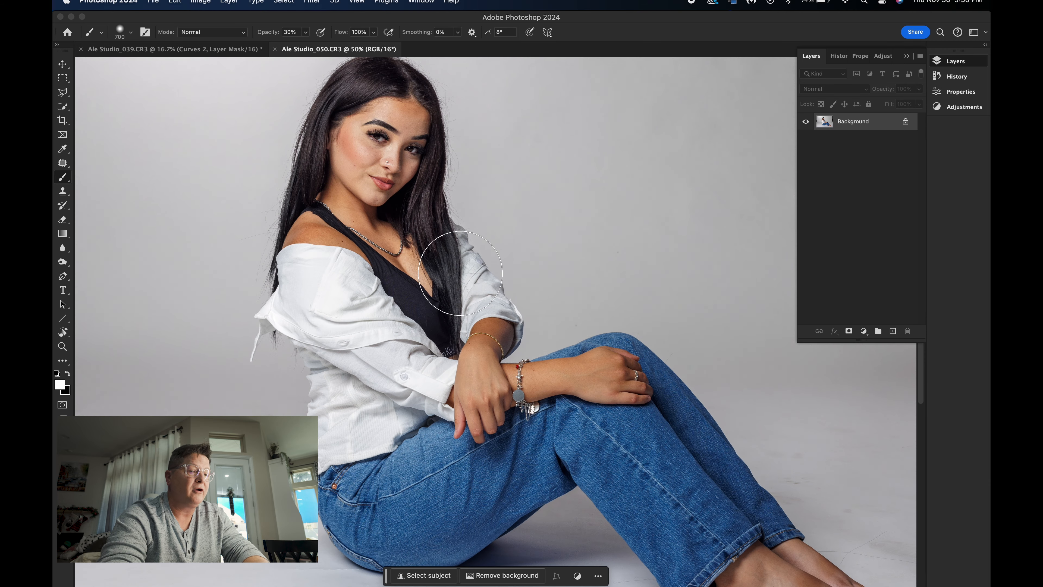
scroll(460, 273, "down", 2)
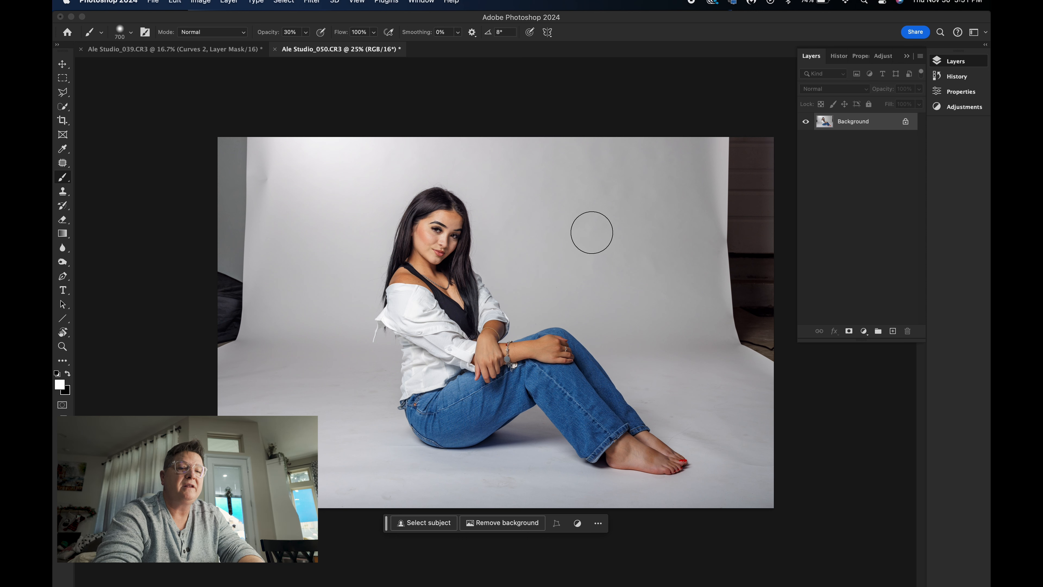
left_click(839, 56)
left_click_drag(851, 106, 908, 247)
left_click(811, 56)
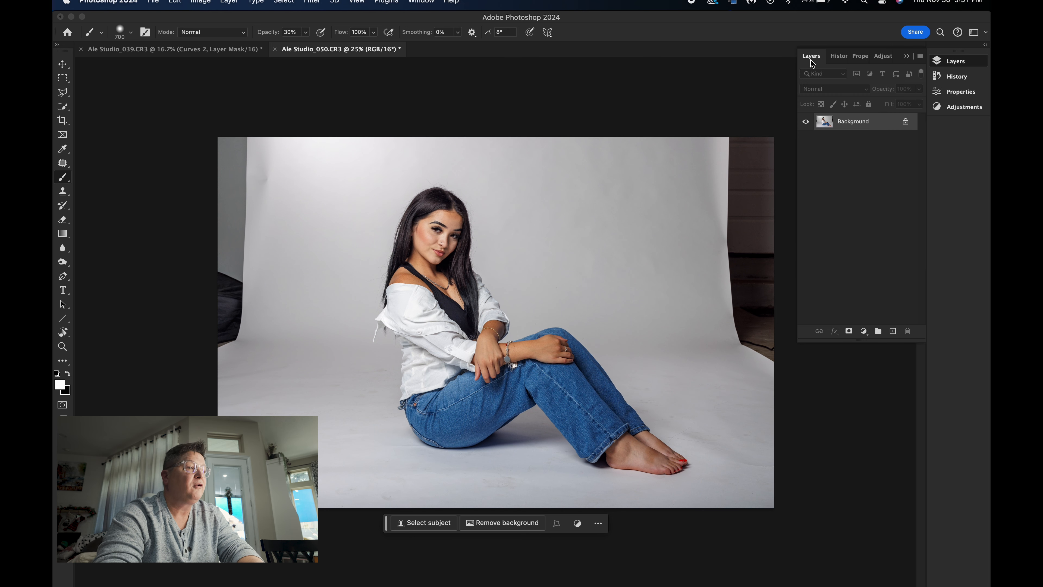
Apply the Skin Smoothing neural filter to the face with Blur 54 and Smoothness +4, and clear the selection
key("v")
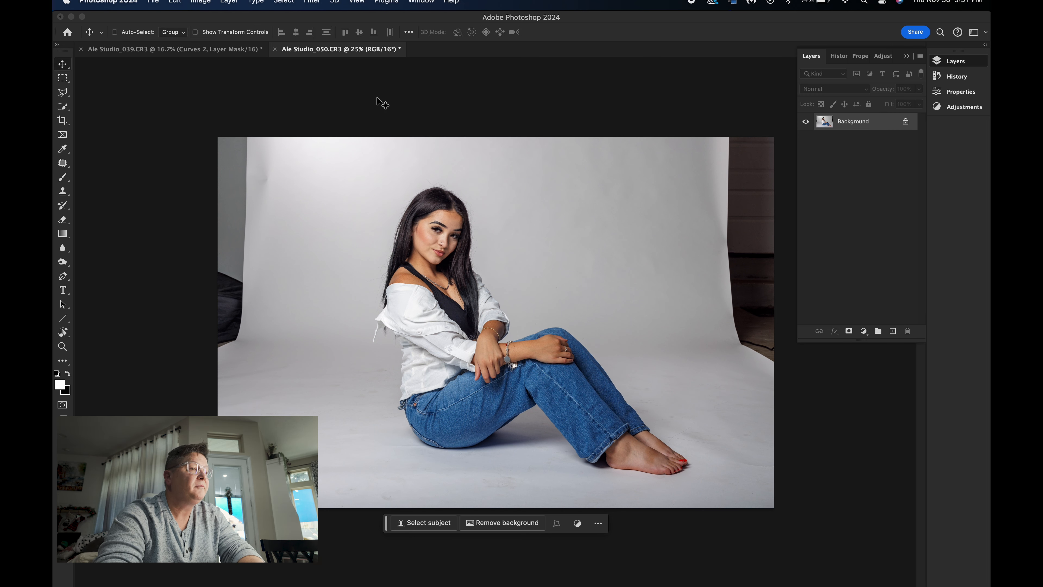
left_click(311, 2)
left_click(324, 50)
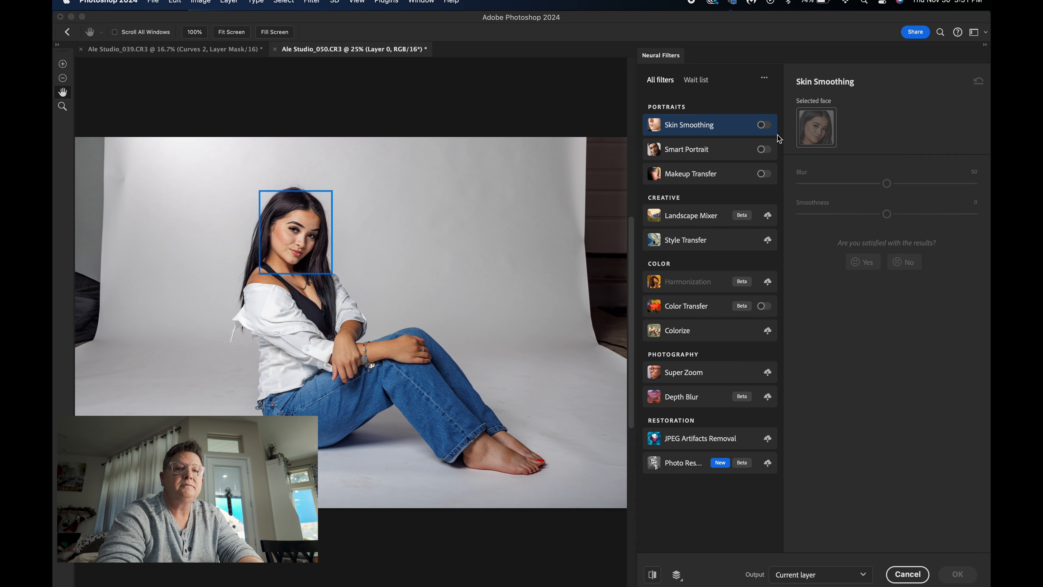
left_click(763, 125)
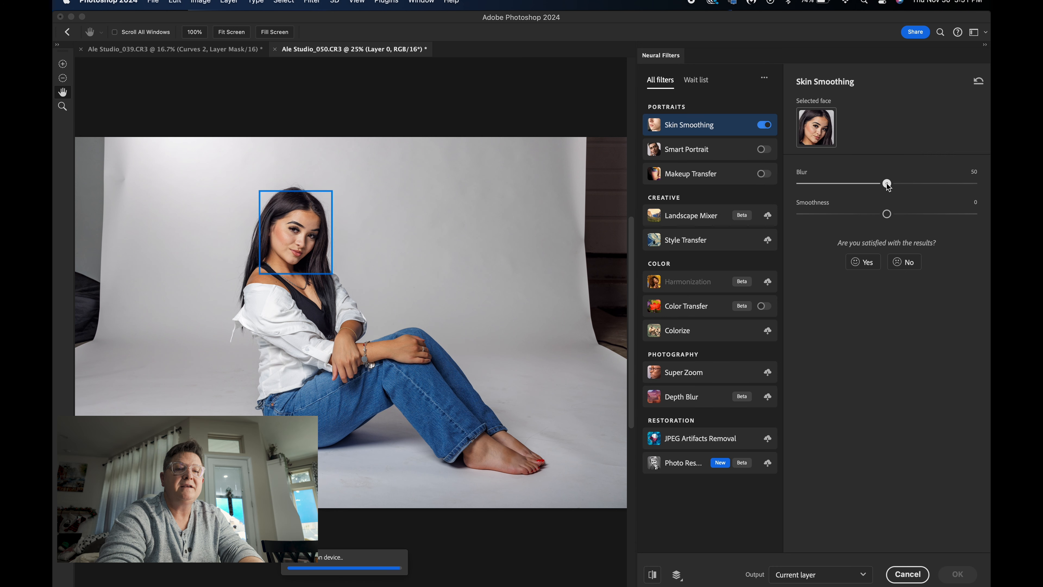
left_click_drag(892, 213, 896, 213)
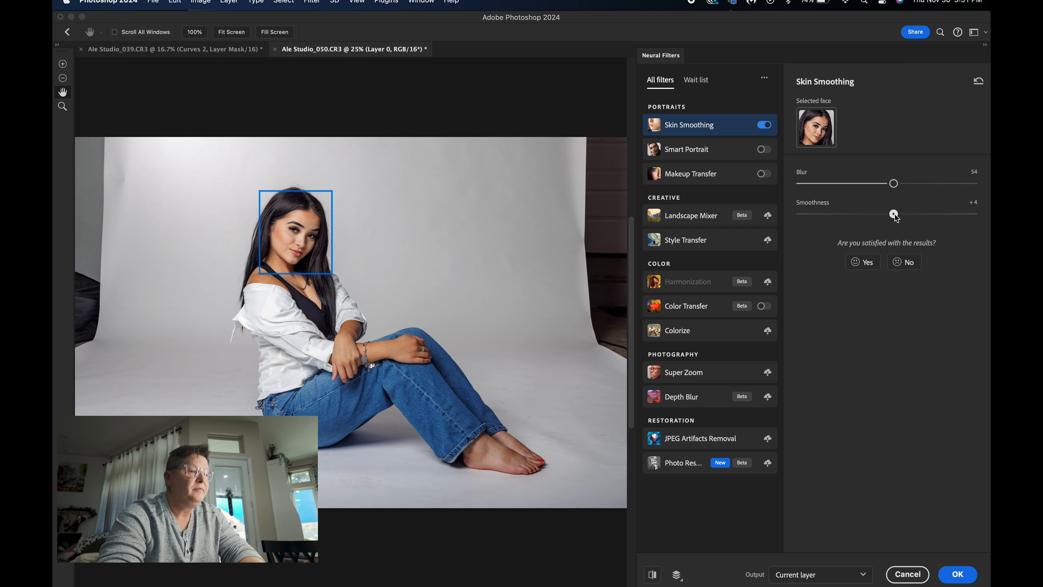
left_click(957, 574)
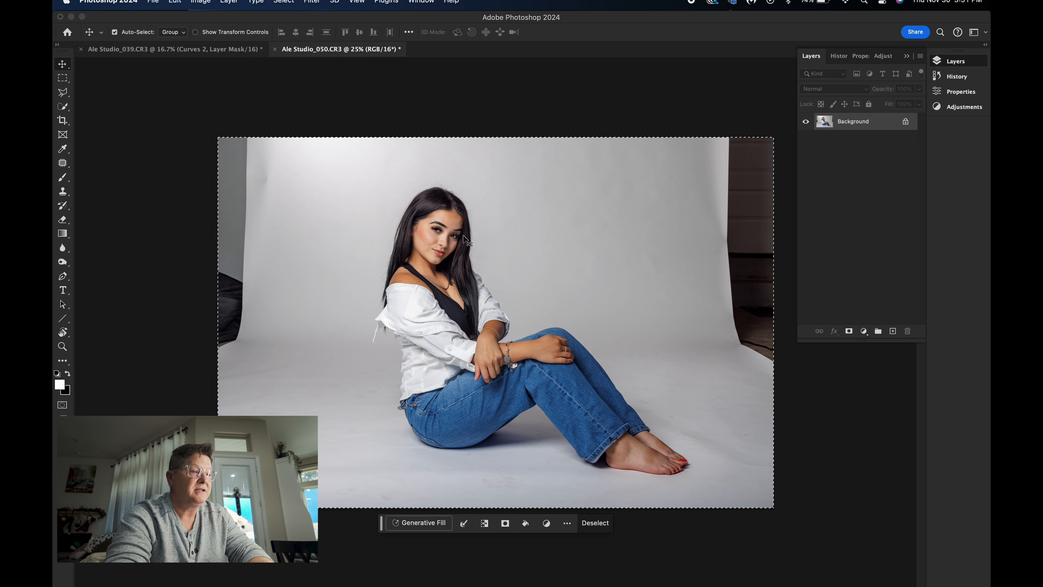
key("super+d")
Patch the small blemishes above the brow, beneath the eye and on the blushed cheek with the Patch tool
key("z")
left_click_drag(438, 235, 524, 260)
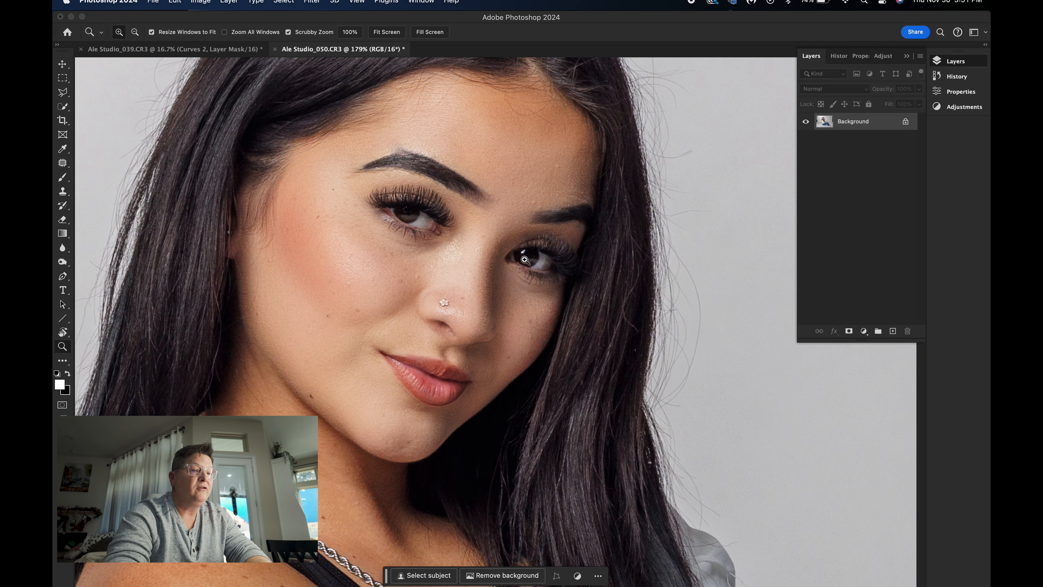
key("j")
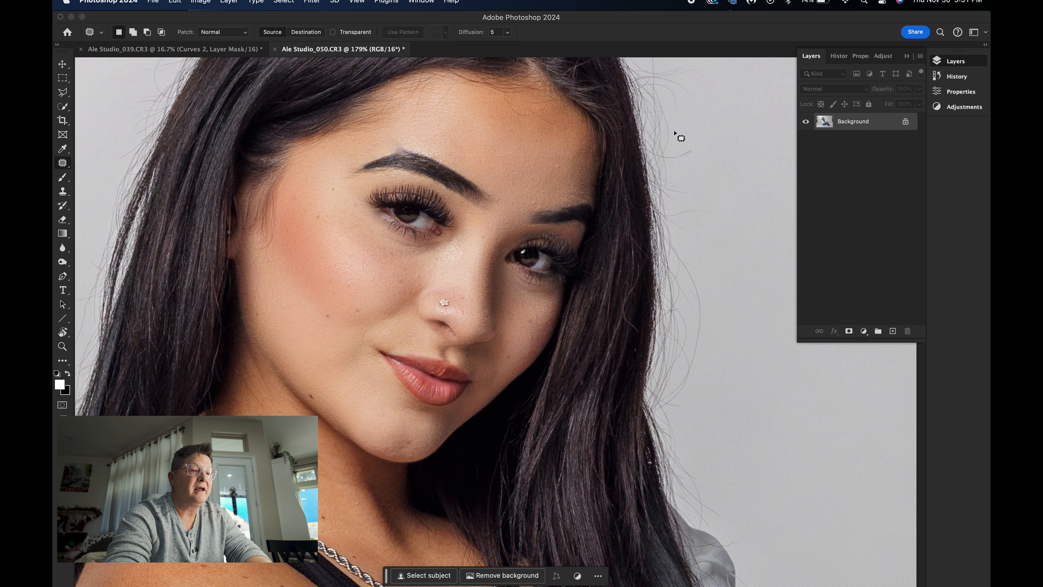
mouse_move(540, 179)
left_mouse_down()
mouse_move(547, 163)
mouse_move(542, 209)
mouse_move(528, 197)
left_mouse_up()
key("super+d")
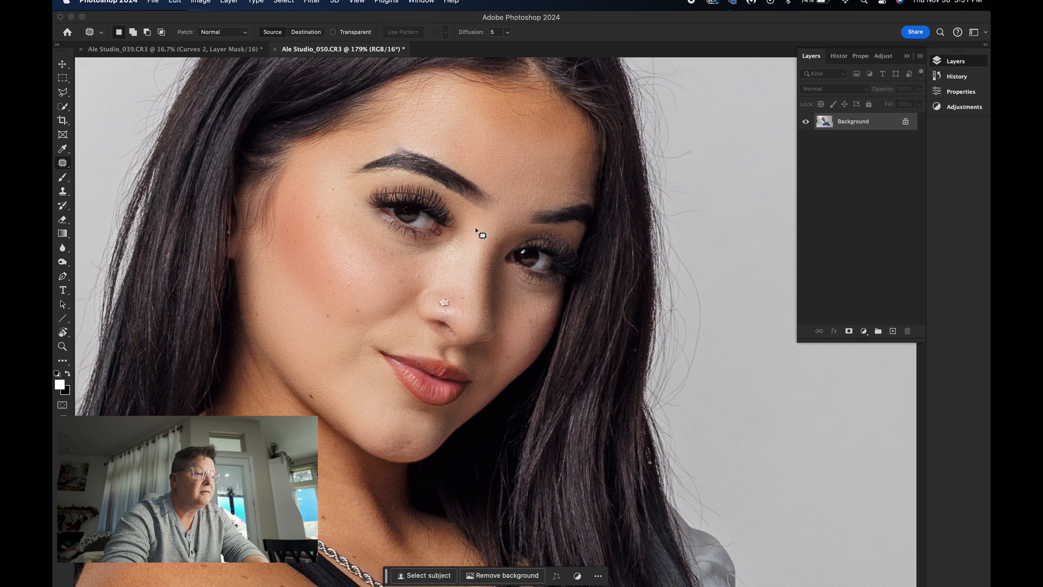
left_click_drag(408, 279, 409, 280)
key("super+d")
left_click_drag(338, 271, 354, 277)
key("super+d")
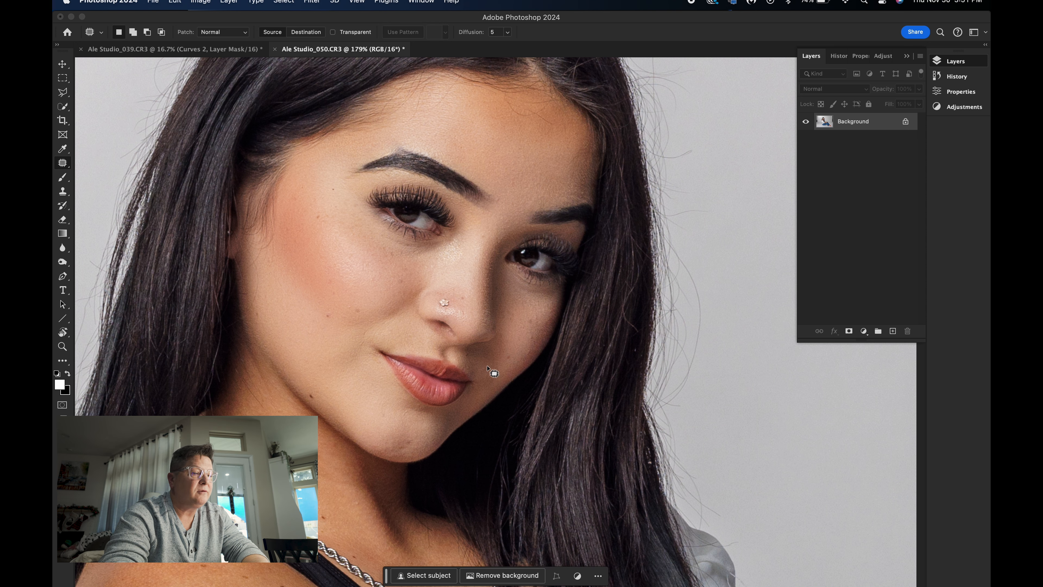
Patch the small blemishes on the shaded cheek beside the mouth and on the chin
left_click_drag(527, 347, 528, 349)
left_click_drag(528, 351, 521, 348)
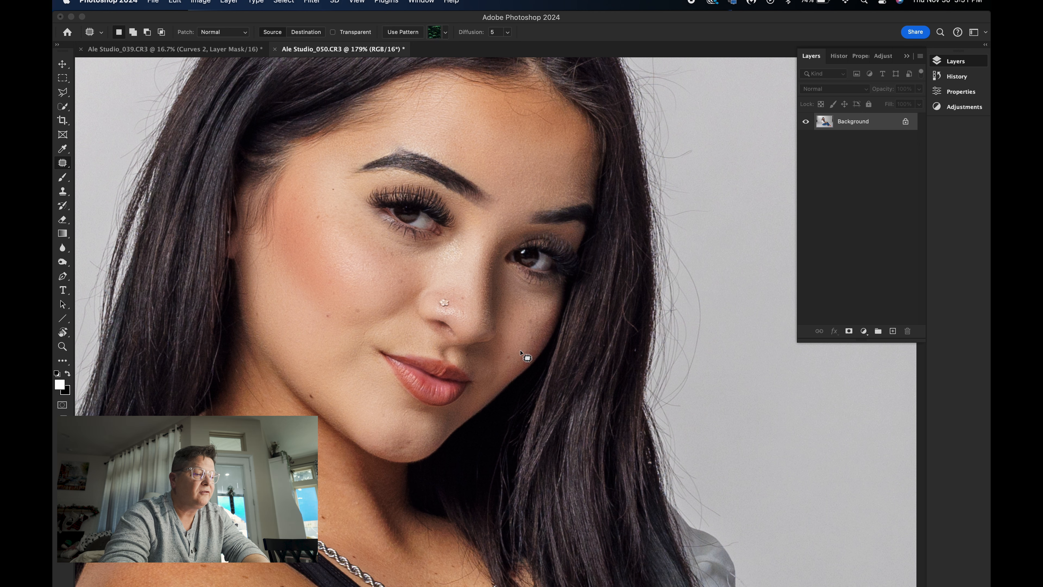
key("super+d")
mouse_move(403, 435)
left_mouse_down()
mouse_move(413, 436)
mouse_move(359, 419)
left_mouse_up()
key("super+d")
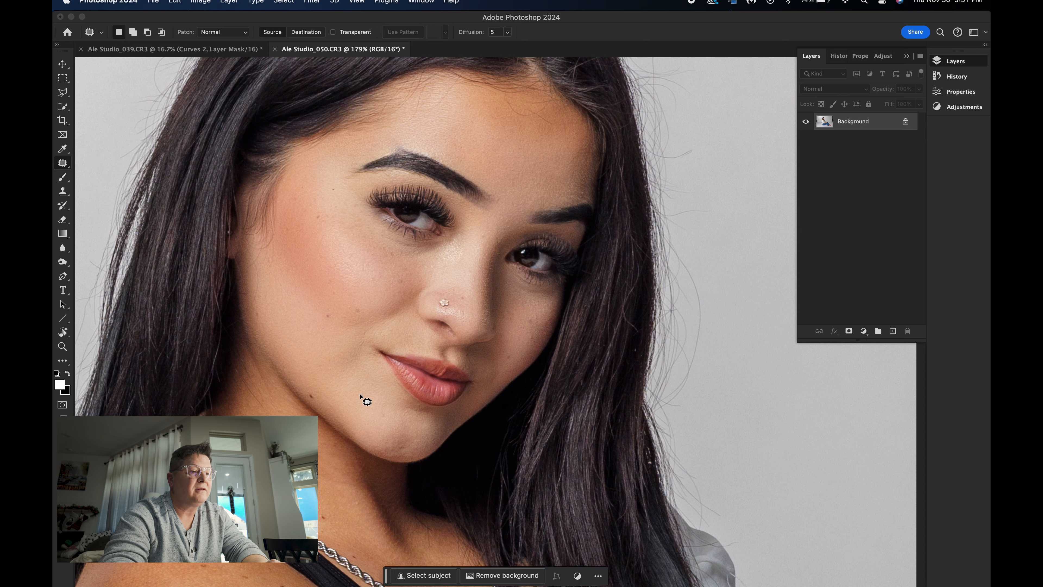
Patch out the light mark on the front of the black top
scroll(354, 369, "down", 5)
scroll(355, 369, "down", 10)
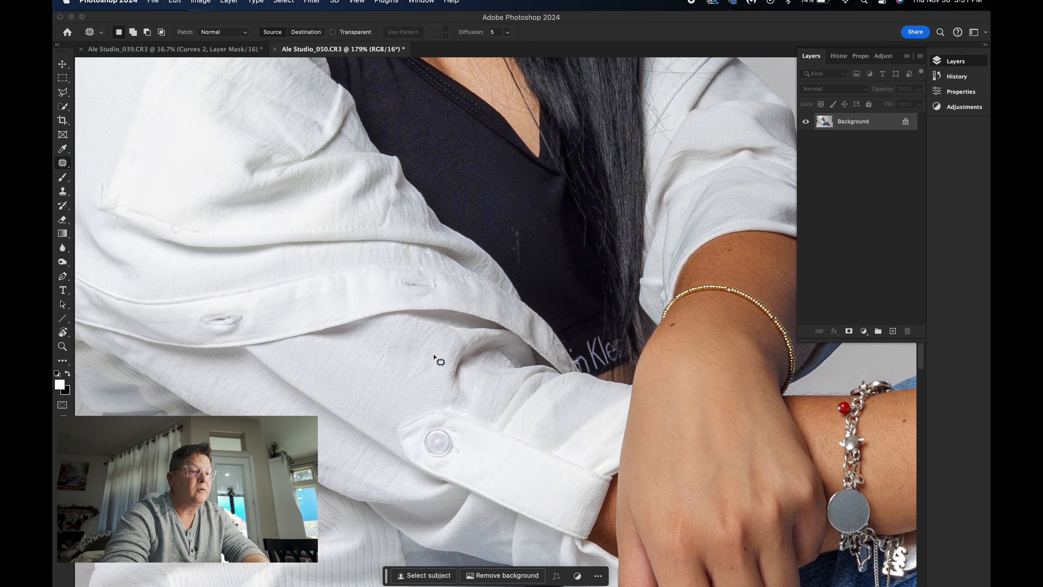
mouse_move(512, 240)
left_mouse_down()
mouse_move(536, 264)
mouse_move(520, 269)
mouse_move(572, 258)
mouse_move(524, 240)
left_mouse_up()
key("super+d")
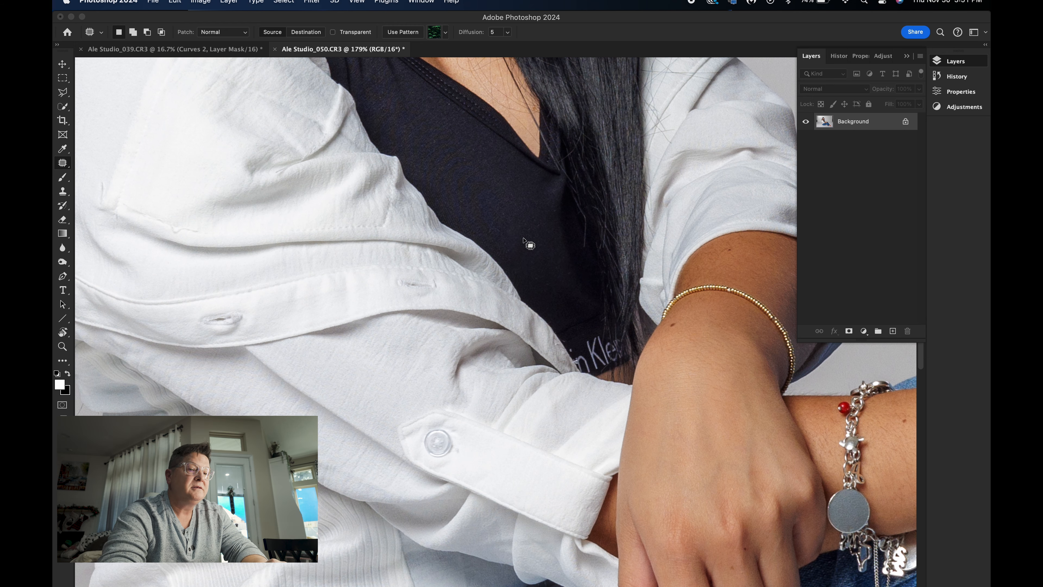
key("super+d")
Add a new empty layer above the photo with Overlay blend mode and 35% opacity
scroll(533, 295, "right", 15)
scroll(533, 295, "down", 5)
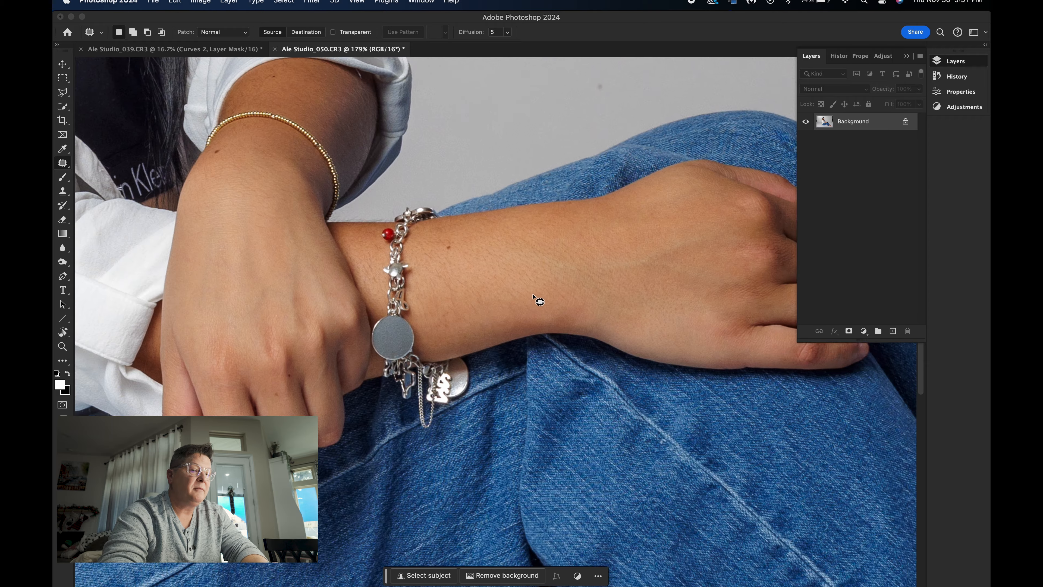
scroll(533, 295, "up", 5)
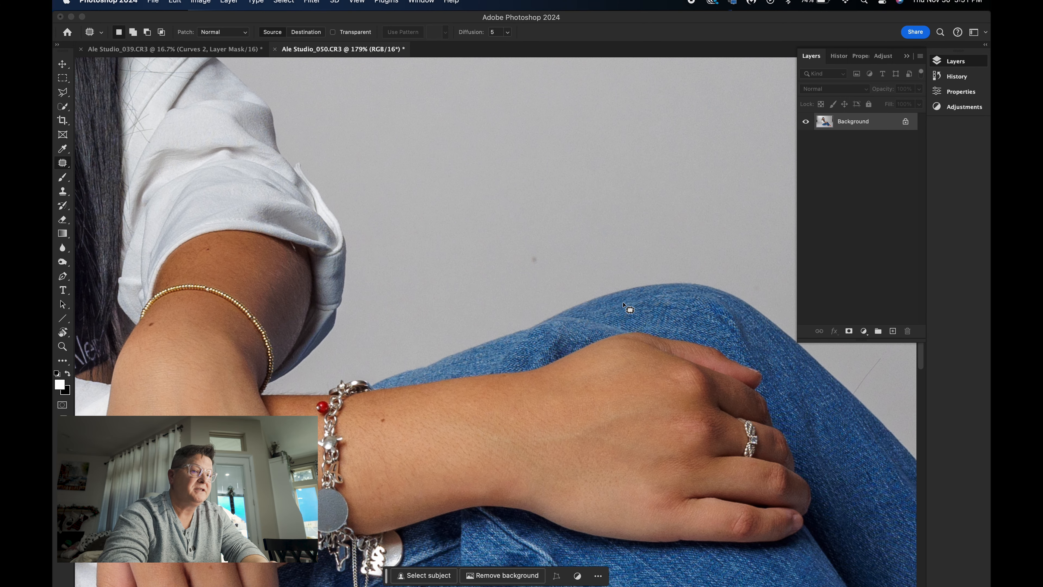
key("super+0")
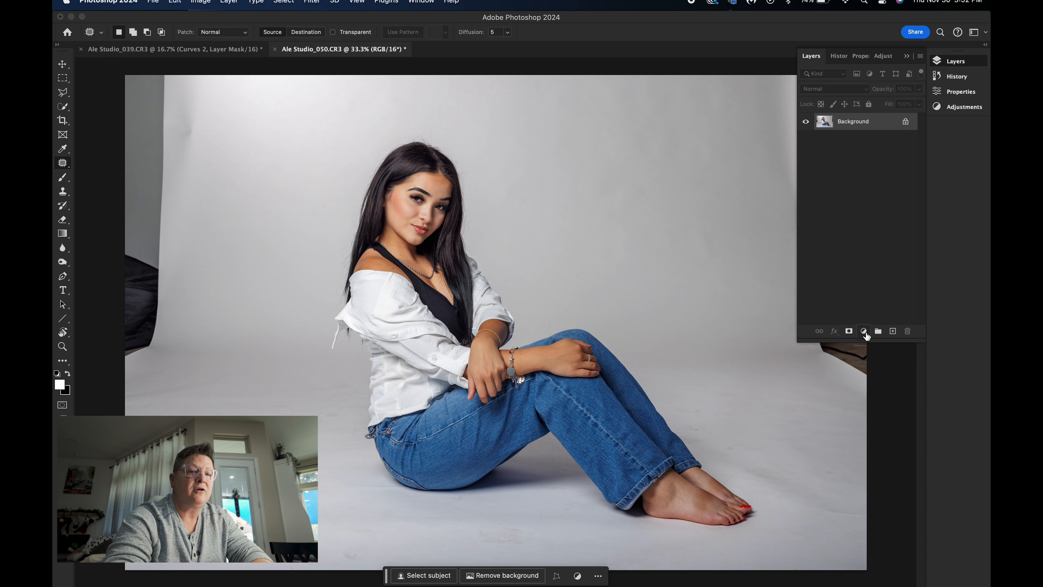
left_click(893, 331)
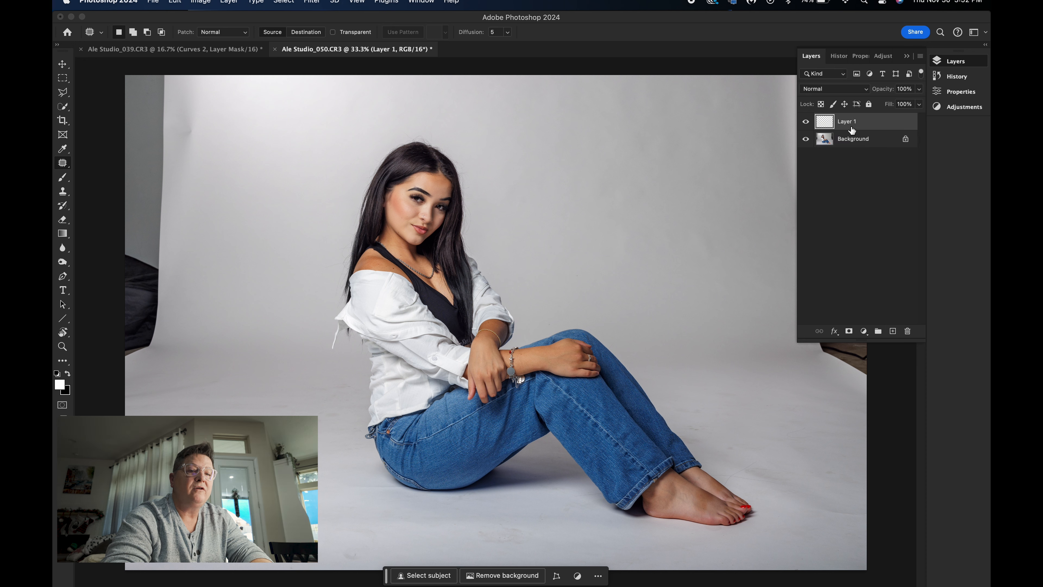
left_click(846, 89)
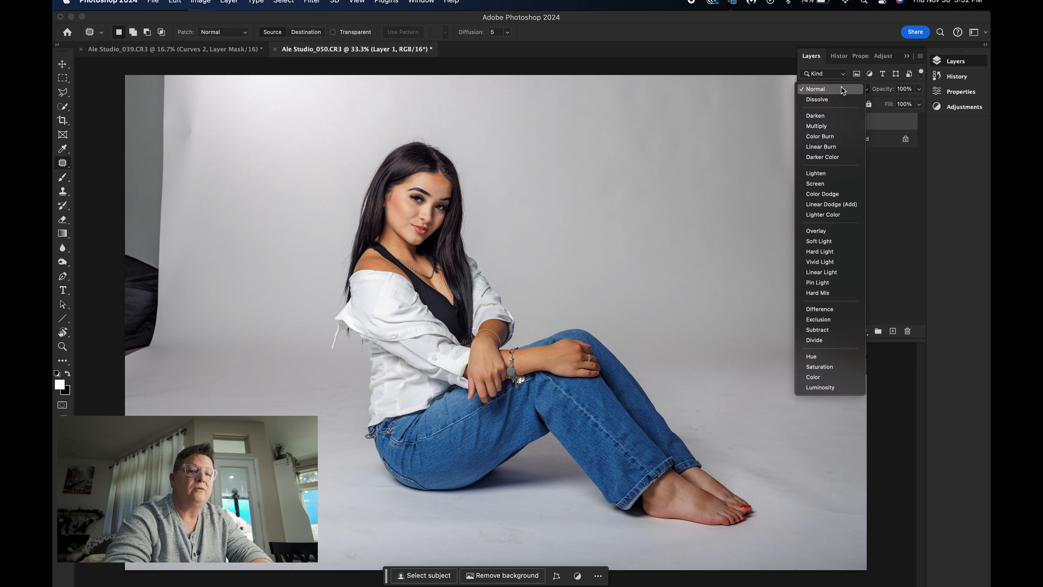
left_click(829, 234)
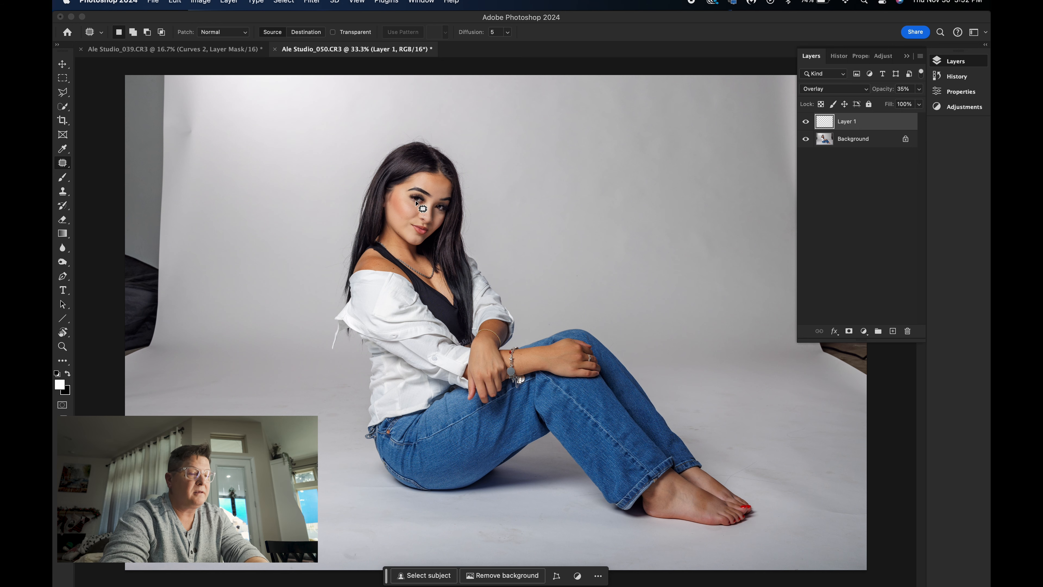
Paint over the irises on the Overlay layer with a white 20 px brush at 30% opacity
left_click_drag(418, 201, 524, 226)
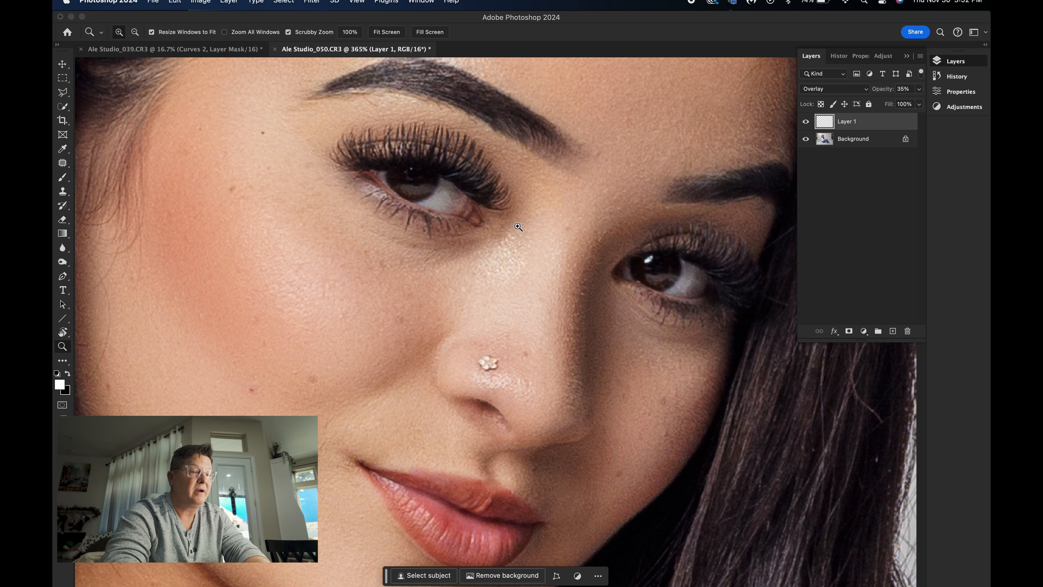
key("b")
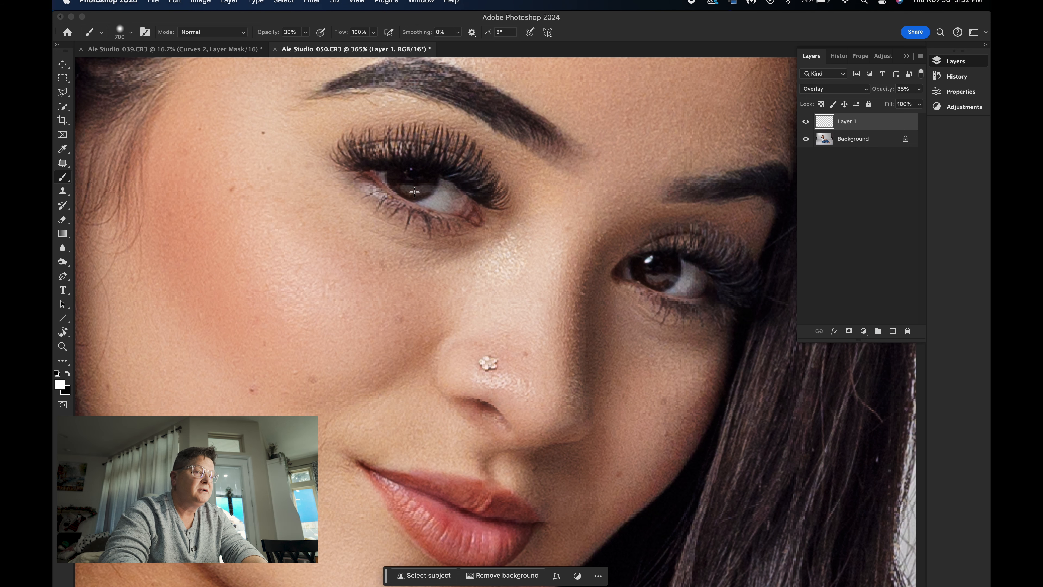
key("bracketleft")
key("bracketleft")
key("bracketleft")
key("bracketleft")
key("bracketleft")
key("bracketleft")
key("bracketleft")
key("bracketleft")
key("bracketleft")
key("bracketleft")
key("bracketleft")
key("bracketleft")
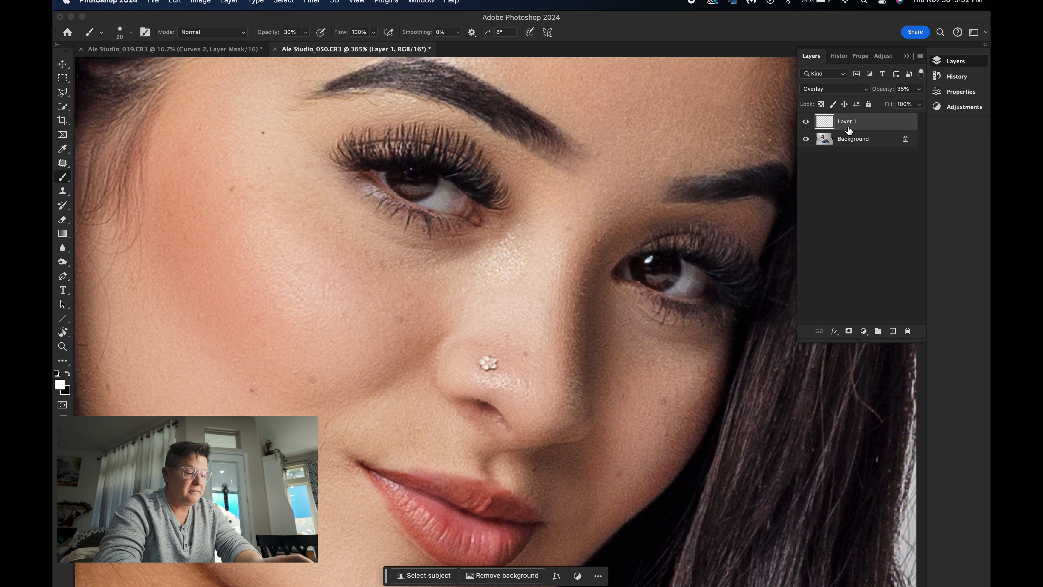
Clone the catchlight from the shaded-side eye into the other eye on the Background layer with the Clone Stamp
left_click(840, 142)
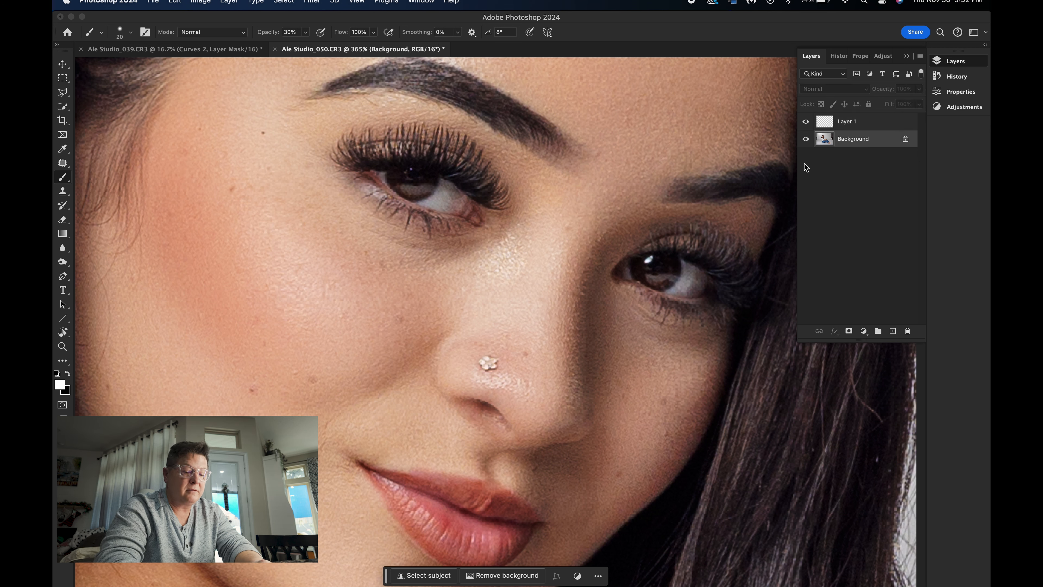
key("s")
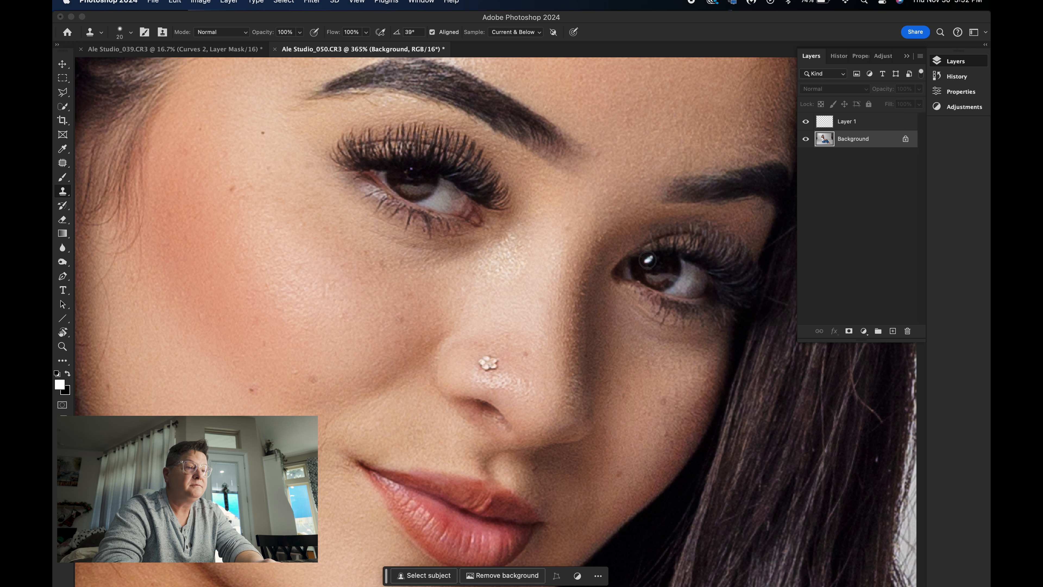
left_click(649, 260, "alt")
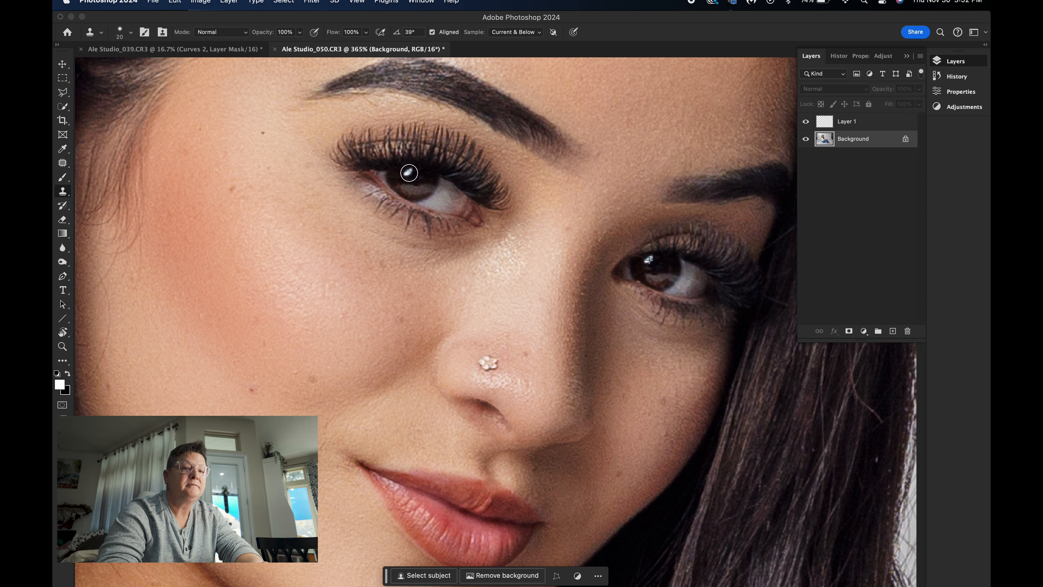
Set the Overlay layer's opacity to 55%
left_click(846, 123)
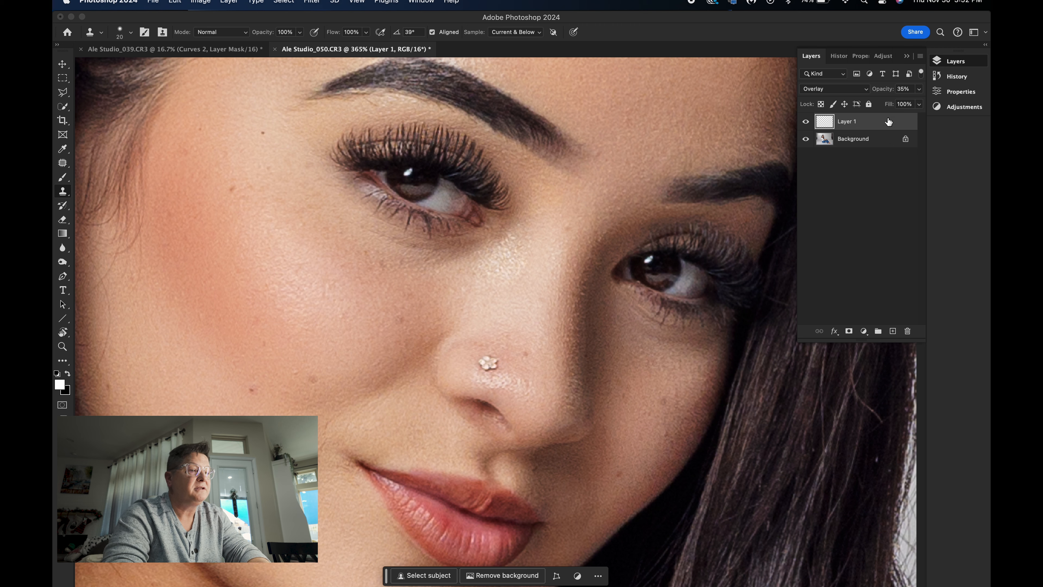
type("55")
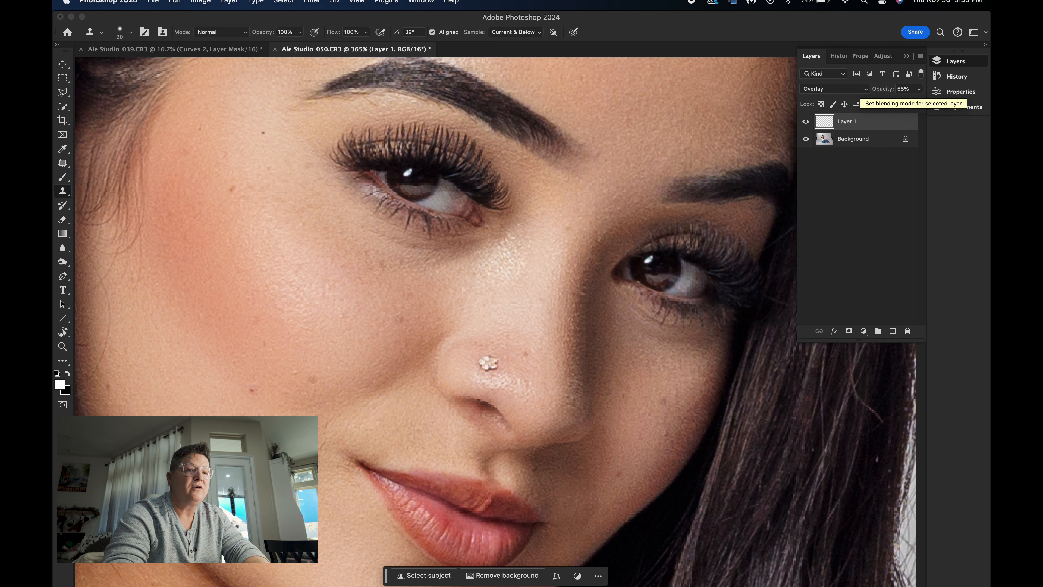
key("super+minus")
key("super+minus")
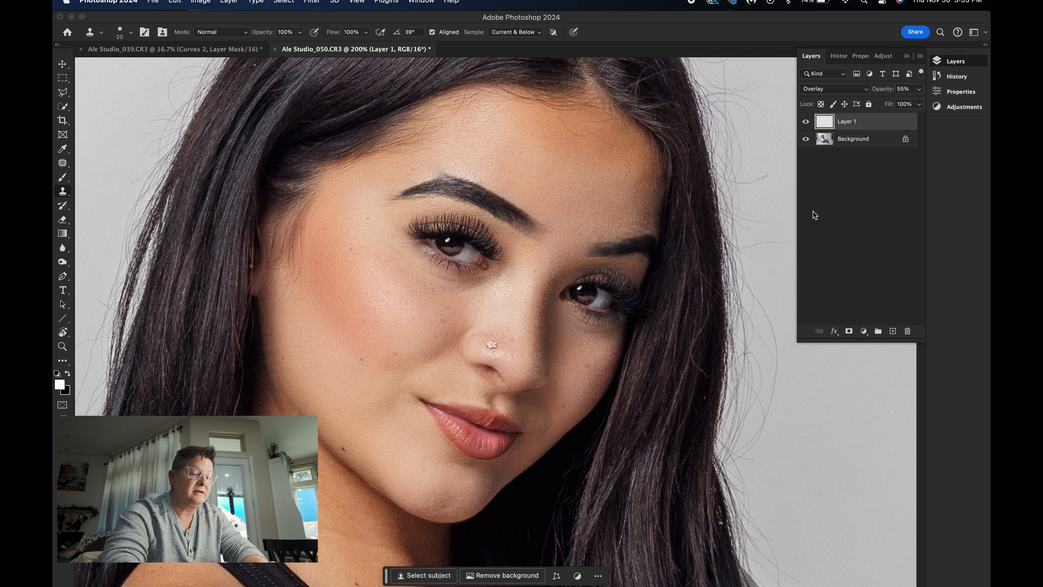
Merge the Overlay eye layer with the Background layer
key("super+minus")
key("super+minus")
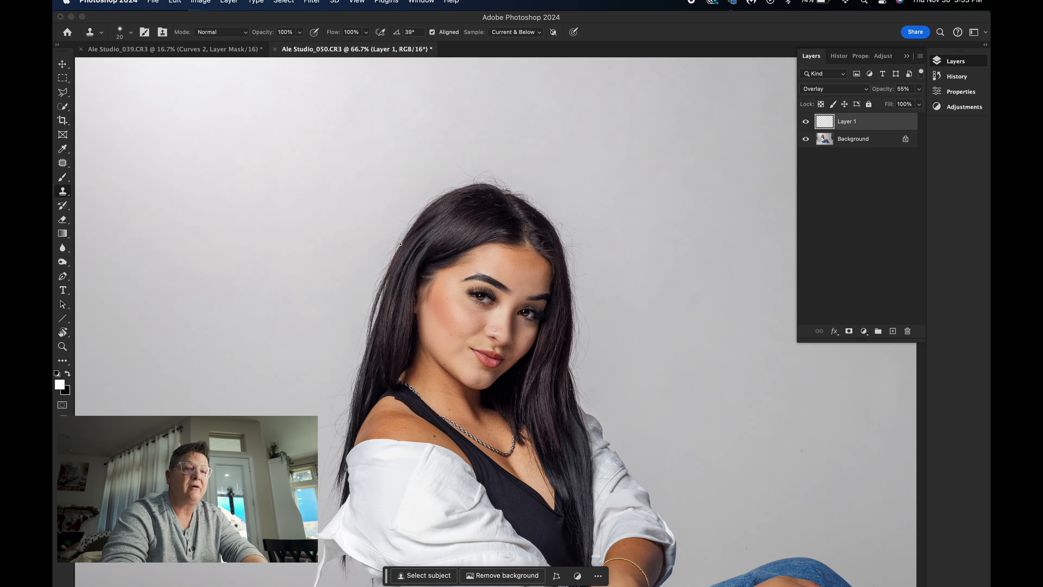
key("super+minus")
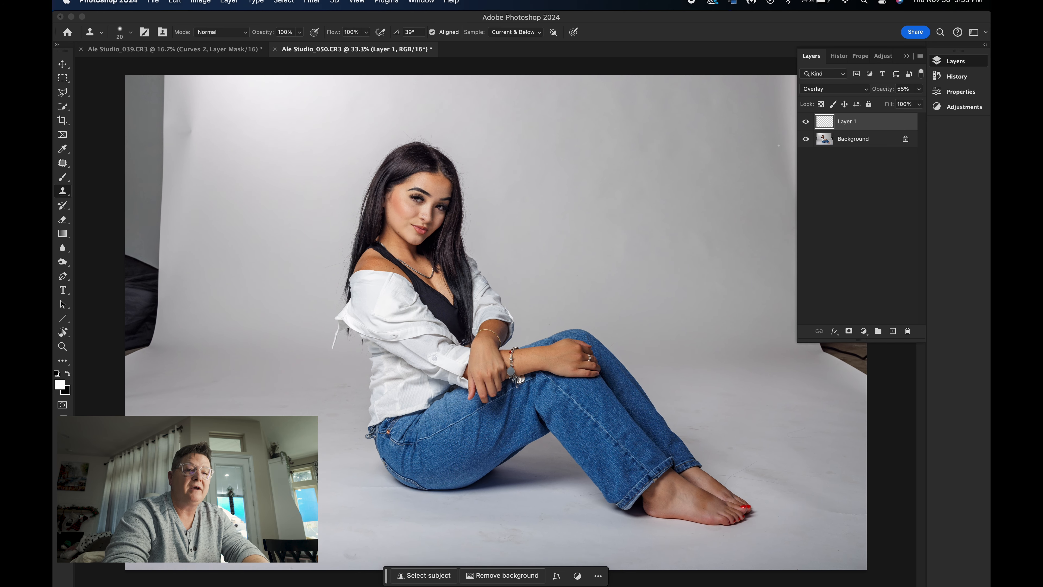
left_click(855, 139, "shift")
right_click(855, 140)
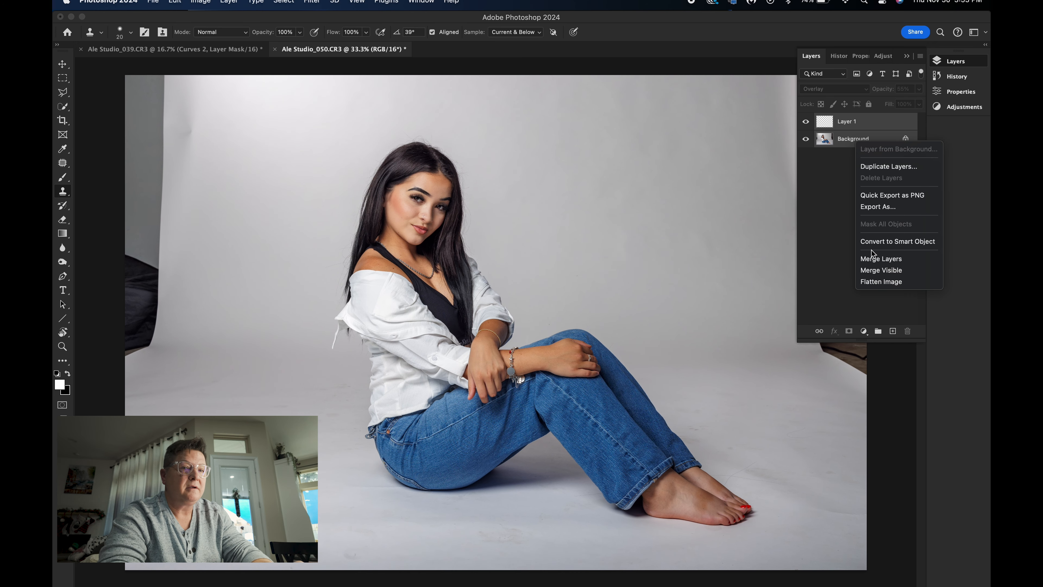
left_click(855, 259)
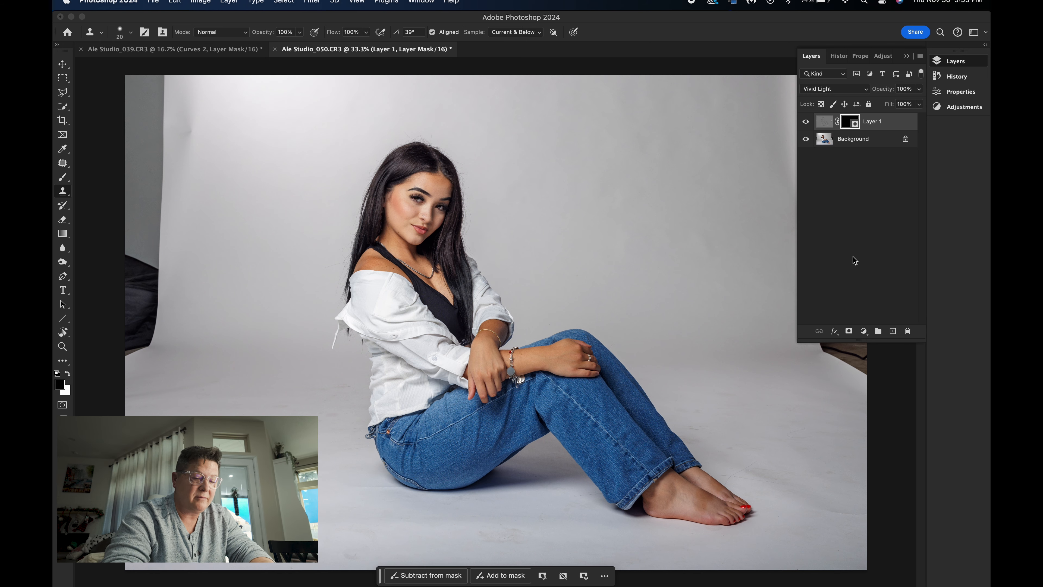
Erase the Vivid Light smoothing layer's black mask over the hands and forearms with a 200 to 150 px Eraser
key("super+equal")
key("super+equal")
key("super+equal")
key("e")
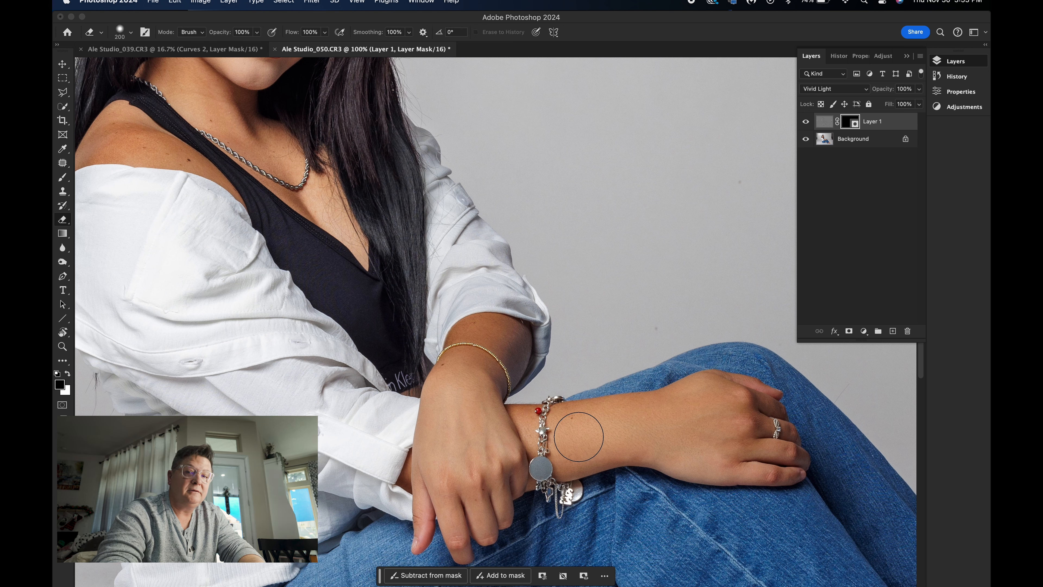
key("bracketleft")
key("bracketleft")
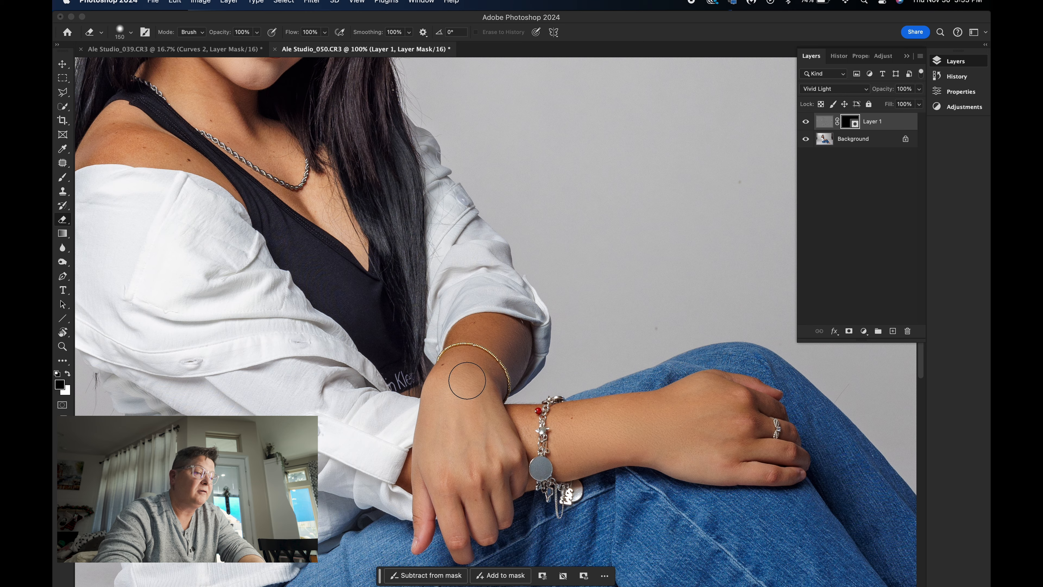
Erase the smoothing layer's mask over the chest, neck and bare shoulder, using Eraser sizes of 90 and 125 px
scroll(431, 419, "up", 10)
scroll(431, 419, "left", 6)
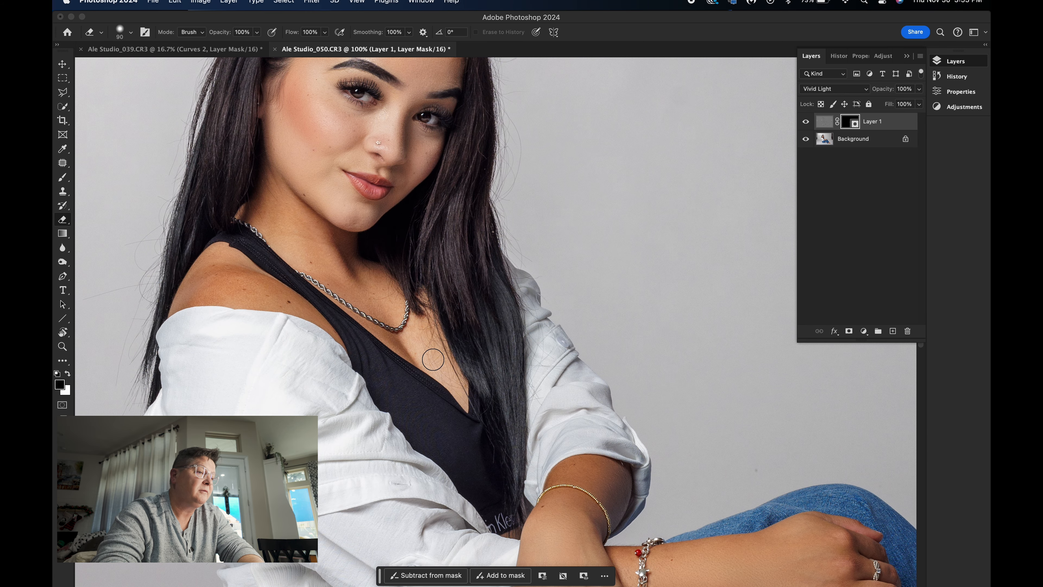
key("bracketleft")
key("bracketleft")
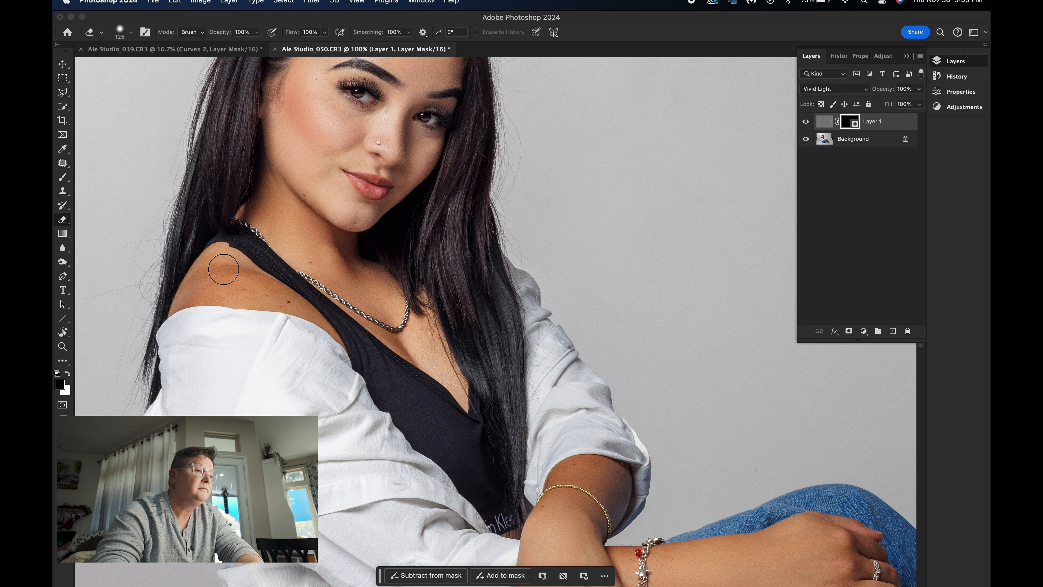
key("bracketright")
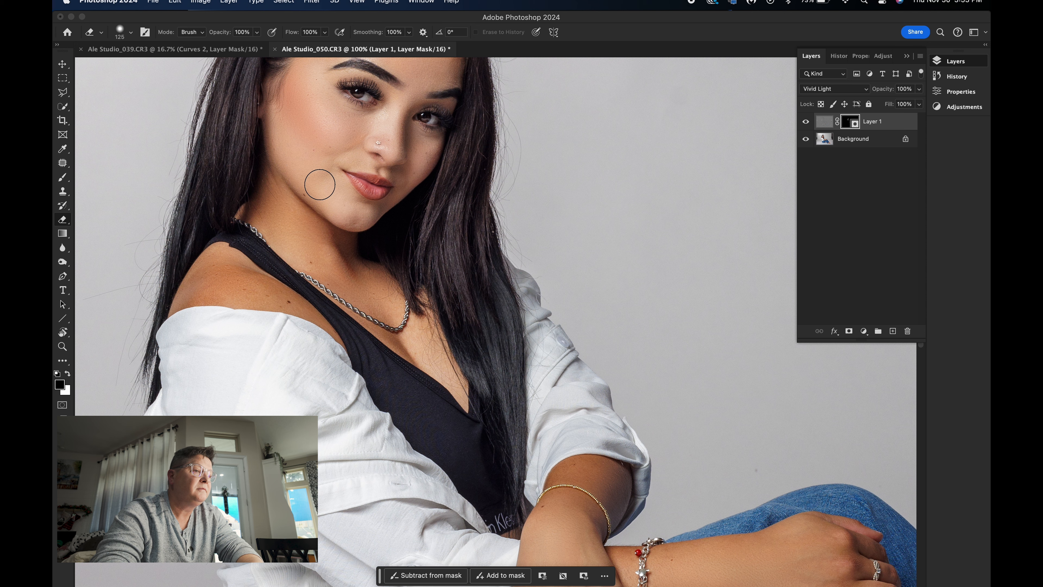
Erase the smoothing layer's mask over the face and forehead, varying the Eraser between 80 and 150 px
key("bracketleft")
key("bracketleft")
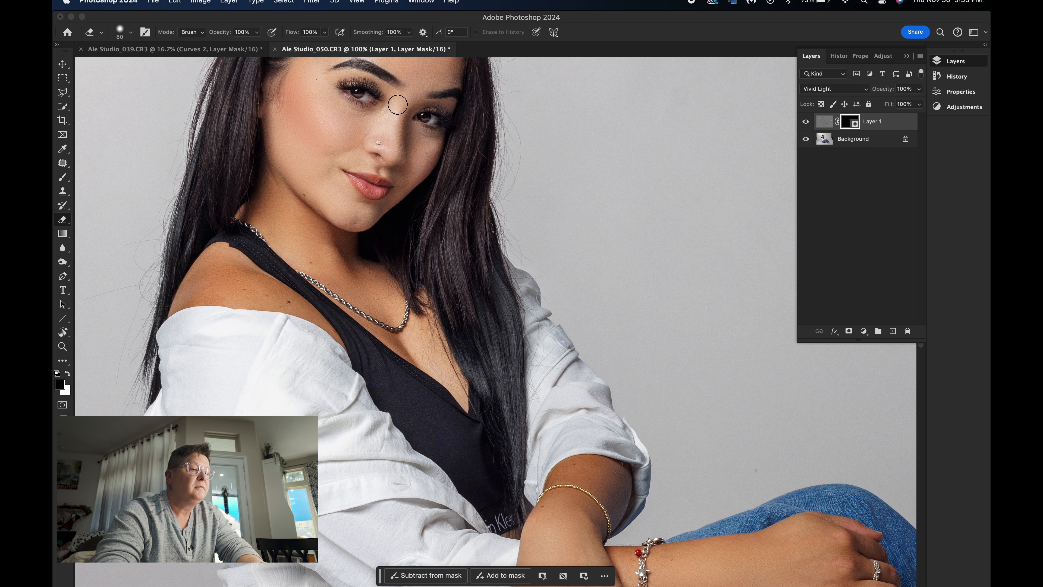
key("bracketright")
key("bracketright")
scroll(408, 106, "up", 5)
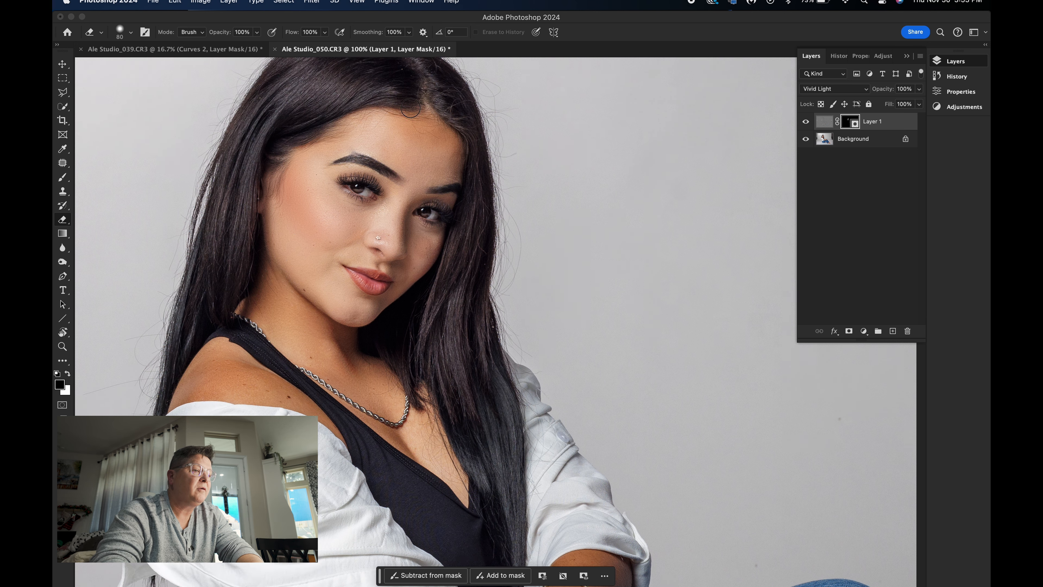
key("bracketright")
key("bracketright")
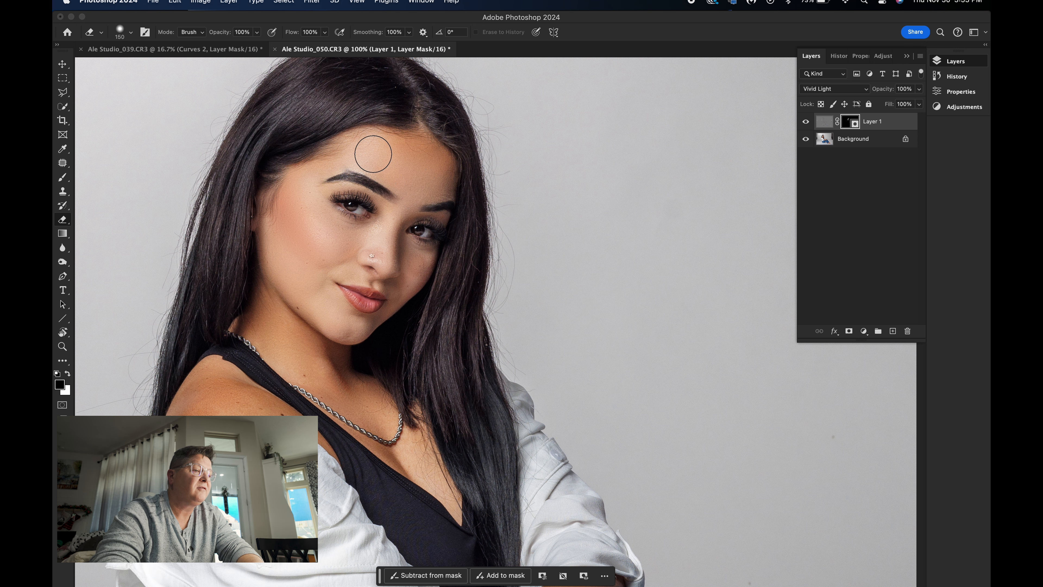
key("bracketleft")
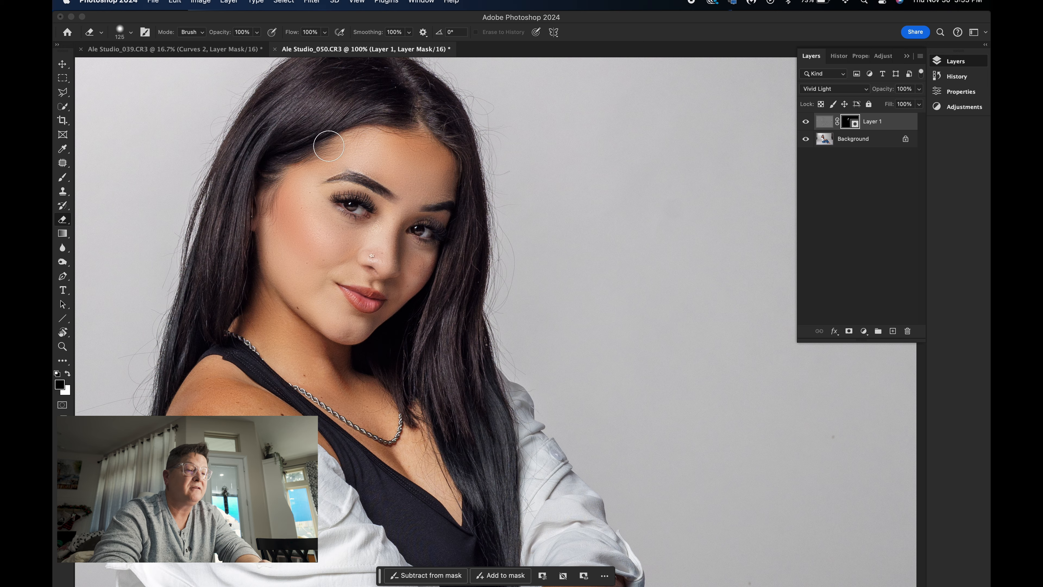
Erase the smoothing layer's mask over both feet with the Eraser at 200 and 125 px
scroll(369, 151, "down", 15)
scroll(455, 269, "right", 4)
scroll(551, 194, "right", 10)
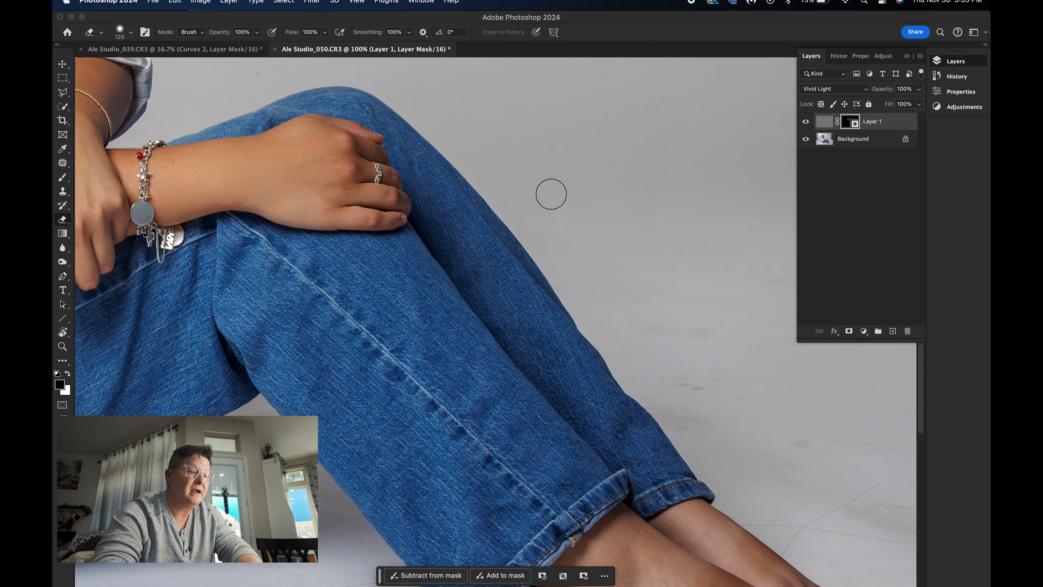
scroll(689, 259, "down", 5)
scroll(689, 260, "right", 3)
key("bracketright")
key("bracketright")
key("bracketright")
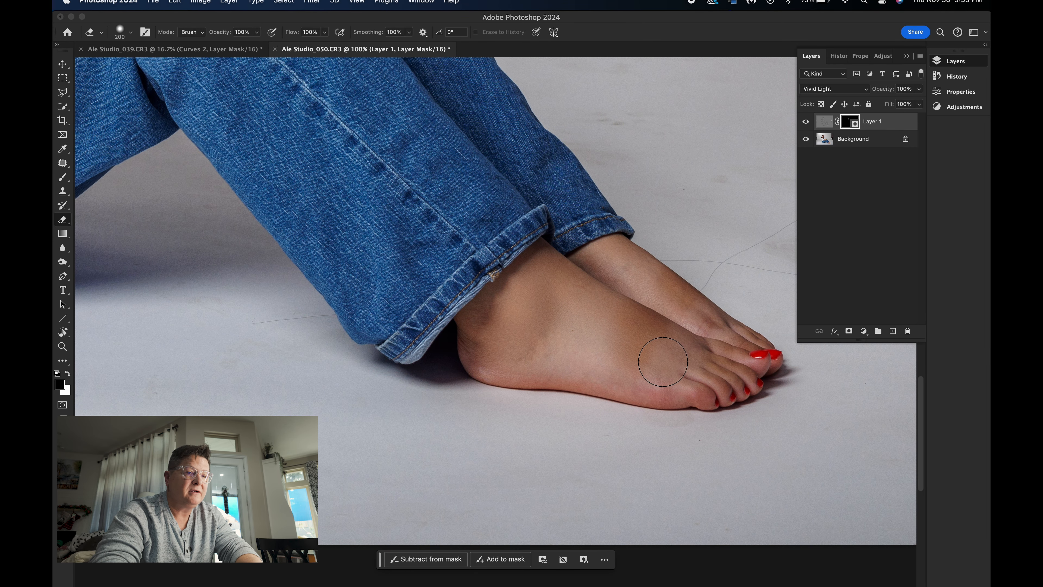
key("bracketleft")
key("bracketleft")
key("bracketleft")
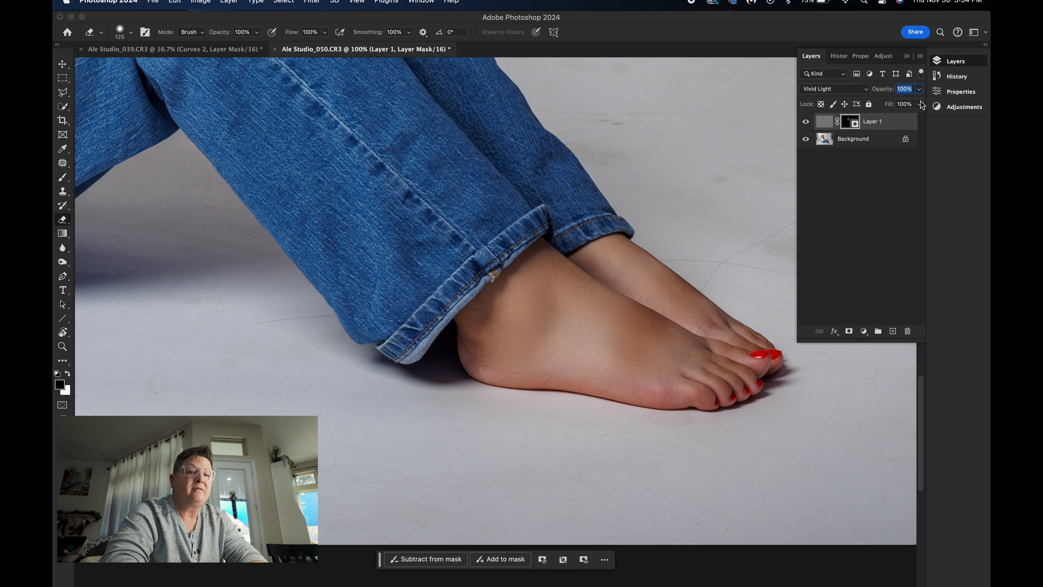
Set the Vivid Light smoothing layer's opacity to 60% and merge it with the Background layer
type("6")
type("x")
left_click(853, 139, "shift")
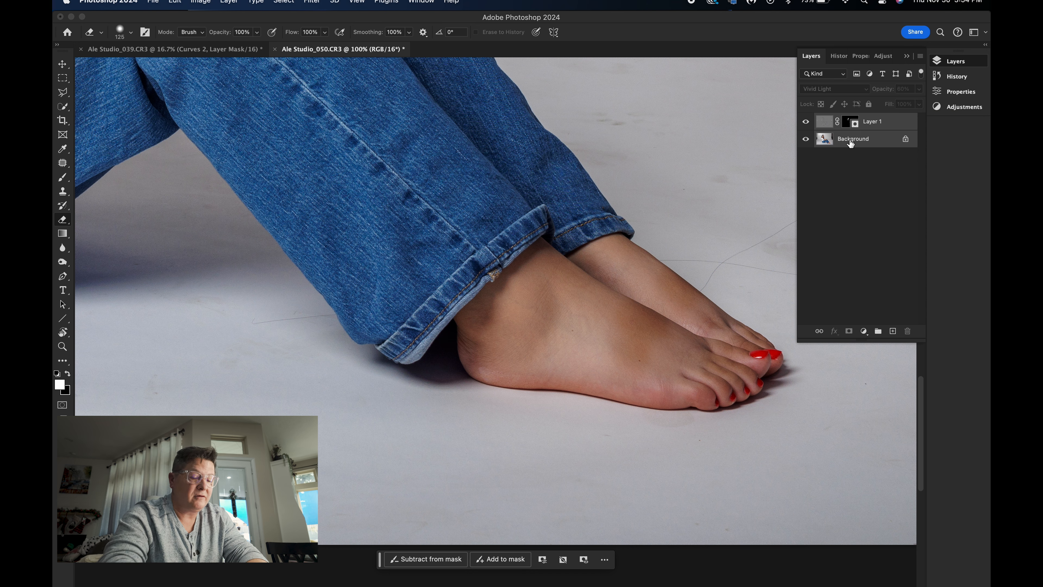
right_click(850, 139)
left_click(864, 255)
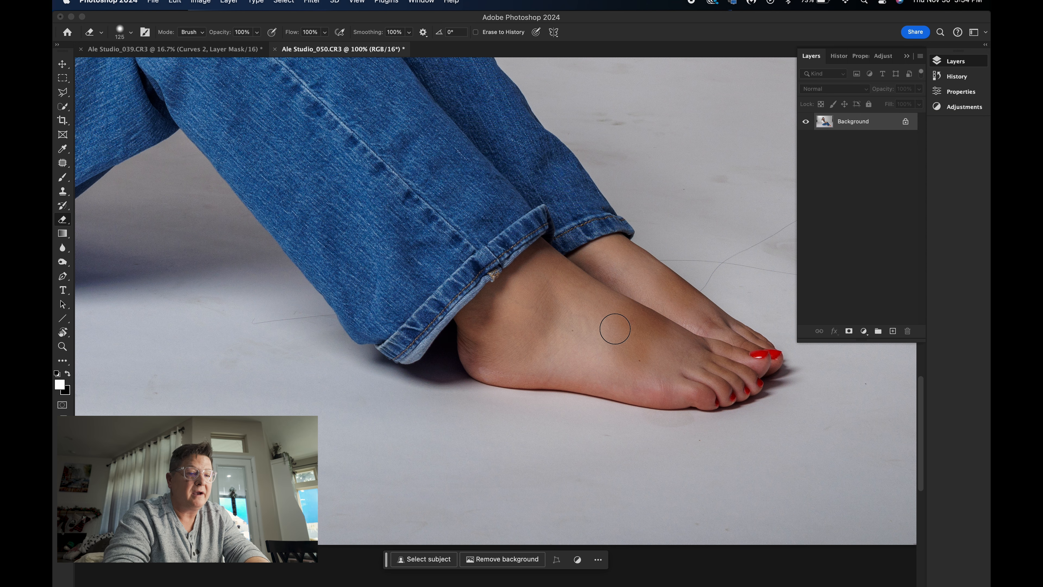
Clean up the dark area and spot on top of the nearer foot with Patch tool selections and Content-Aware Fill
key("j")
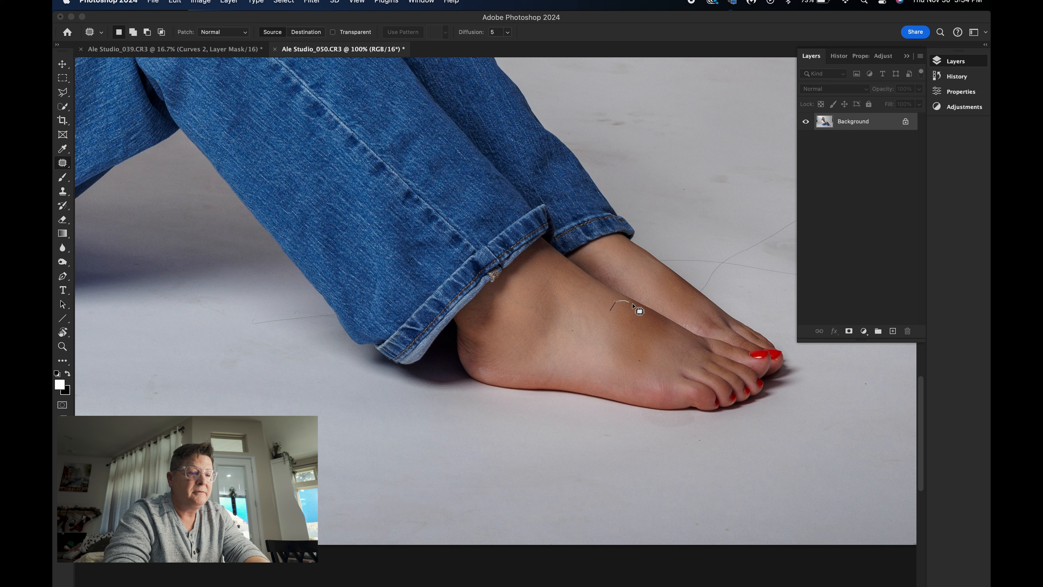
left_click_drag(621, 372, 599, 351)
left_click(662, 388)
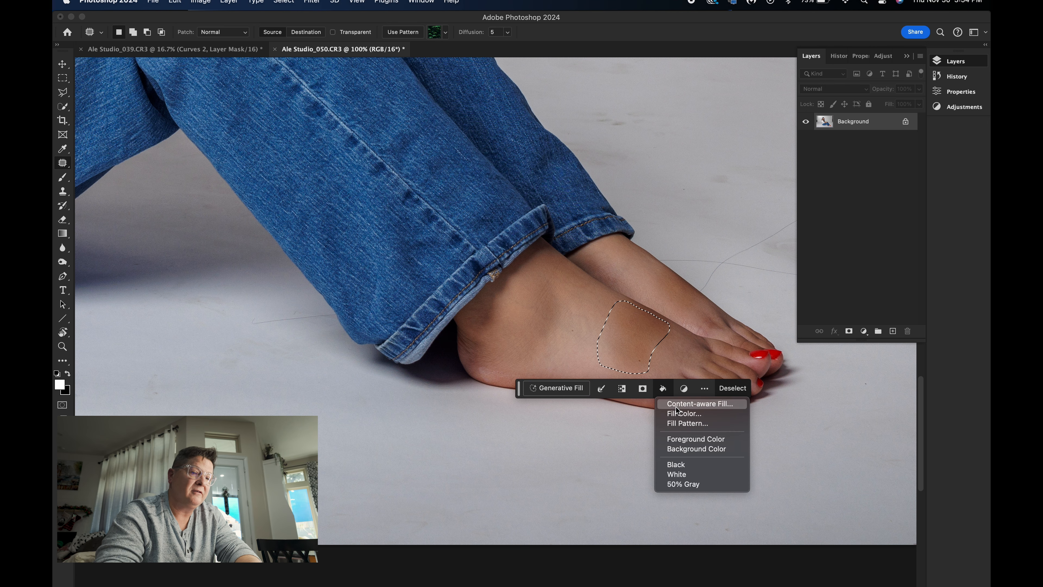
left_click(677, 405)
key("Return")
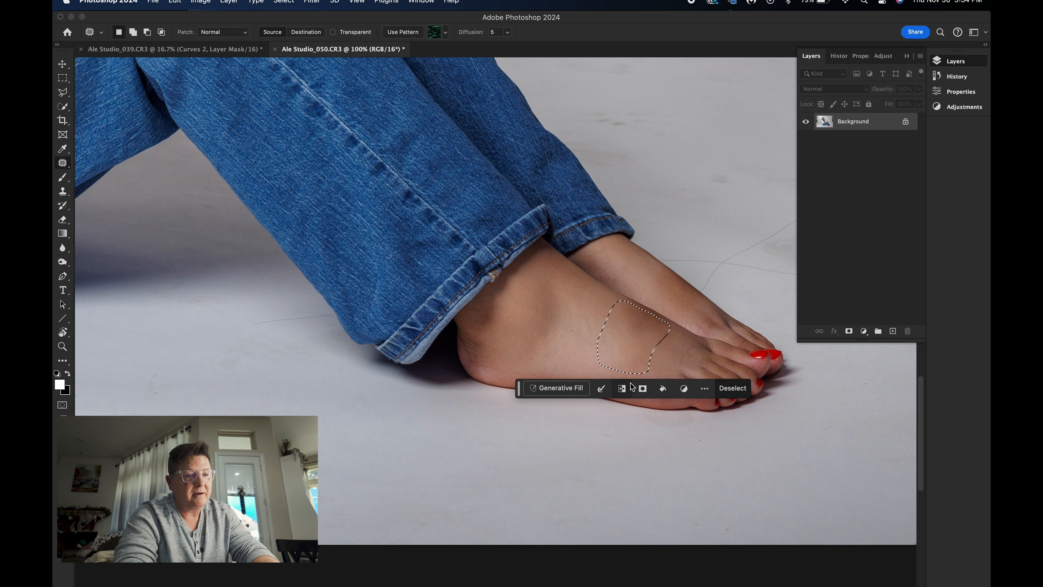
left_click(569, 335)
left_click_drag(622, 308, 634, 305)
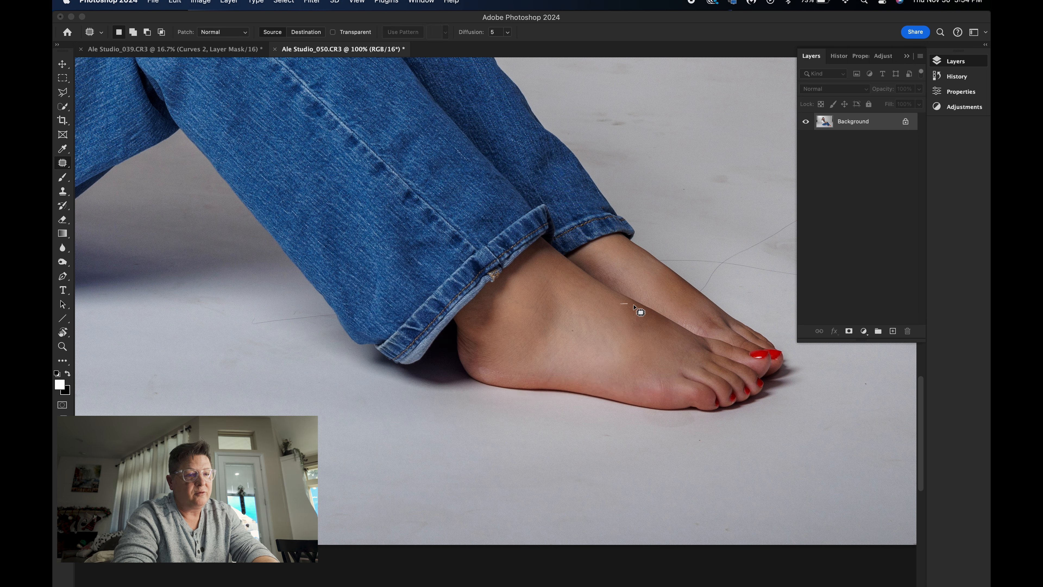
left_click_drag(626, 343, 624, 321)
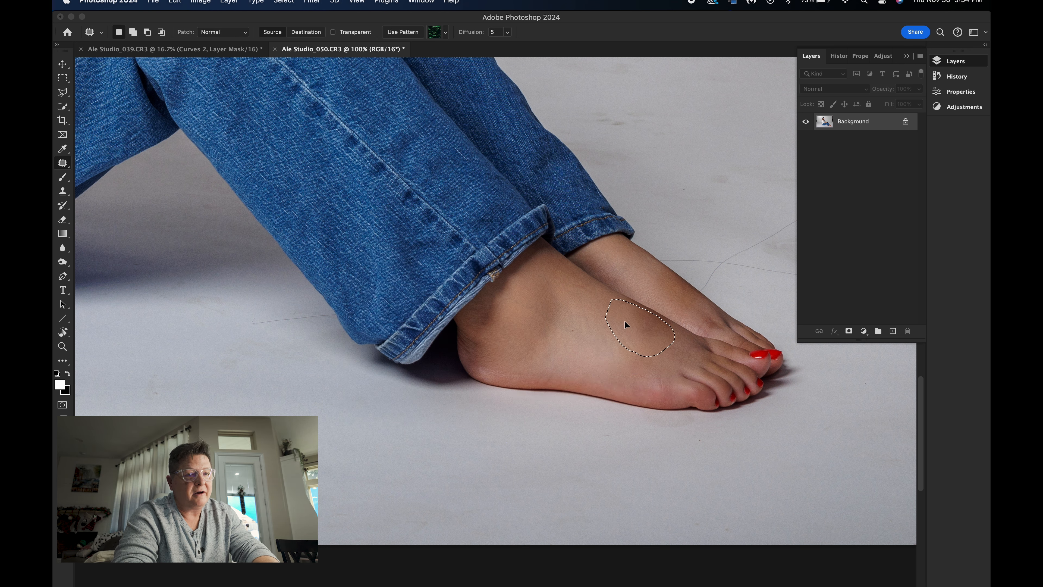
left_click(584, 305)
Outline the uneven skin on top of the farther foot and replace it with Content-Aware Fill
left_click_drag(656, 274, 672, 276)
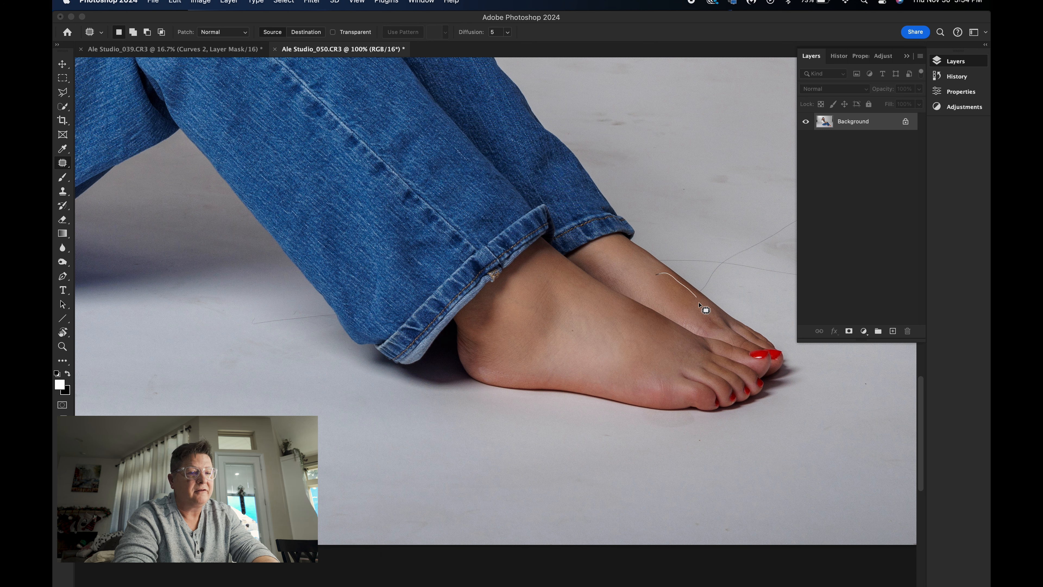
left_click_drag(673, 318, 663, 298)
left_click(704, 333)
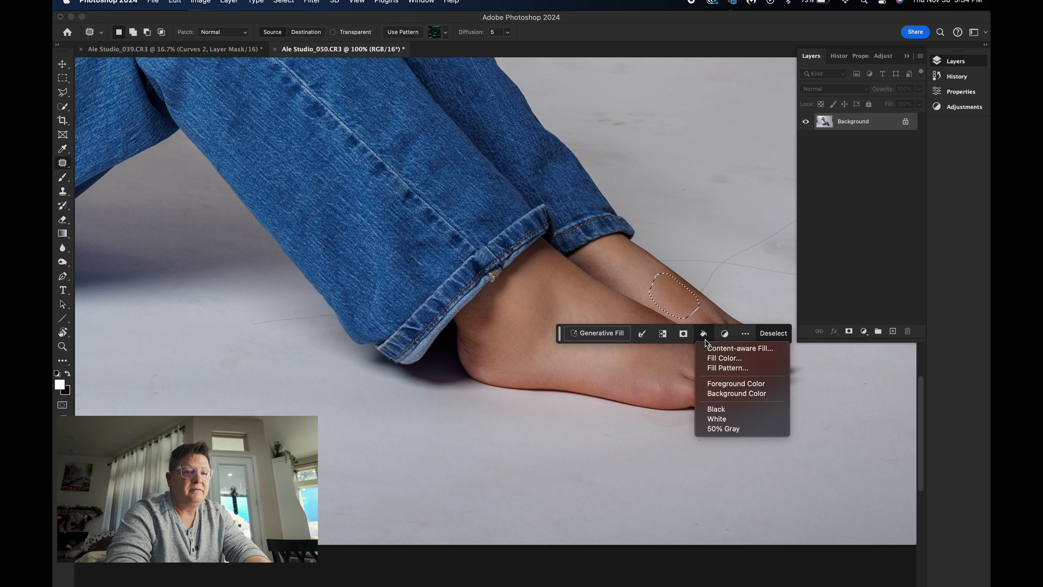
left_click(715, 350)
key("Return")
left_click(643, 284)
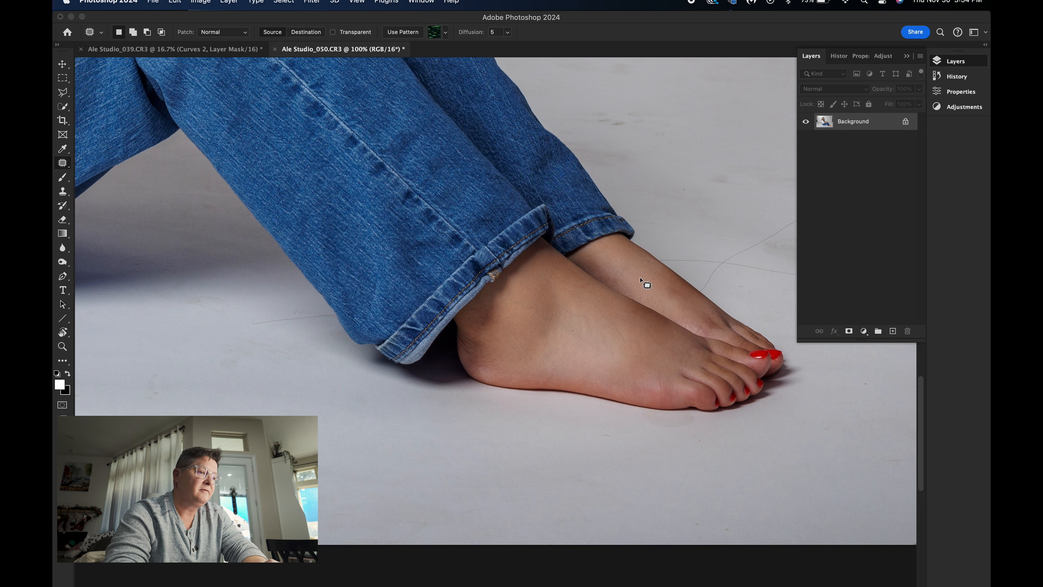
mouse_move(663, 286)
left_mouse_down()
mouse_move(687, 291)
mouse_move(664, 296)
left_mouse_up()
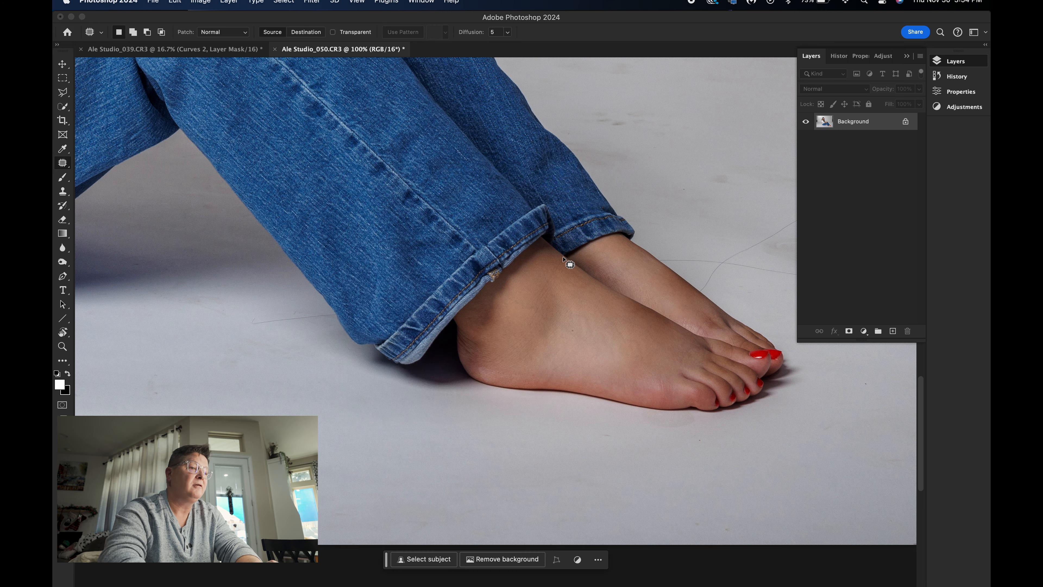
Select the exposed studio areas beyond the backdrop along both side edges of the photo with the Patch tool
key("super+0")
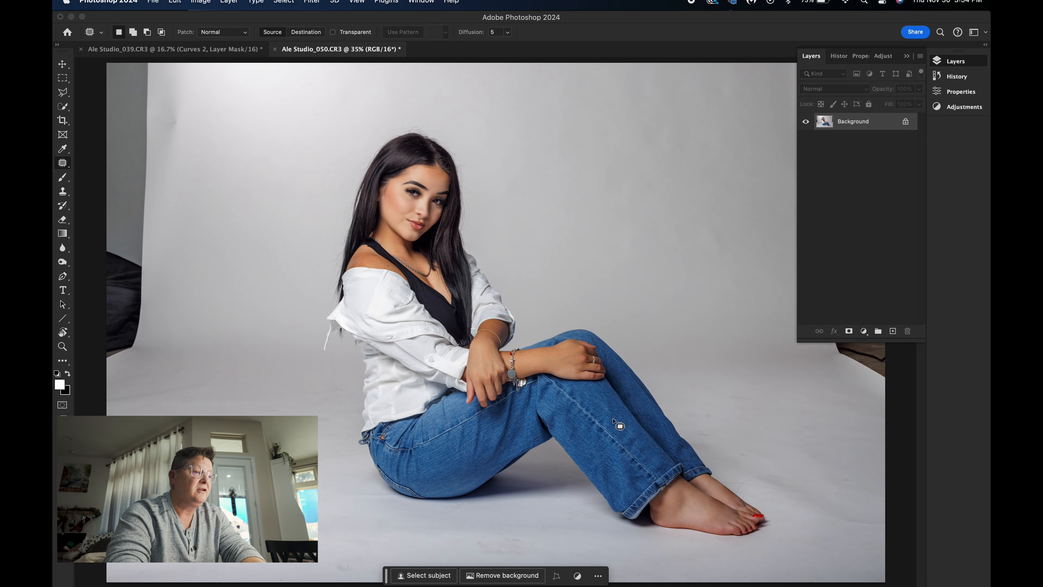
key("super+plus")
key("super+plus")
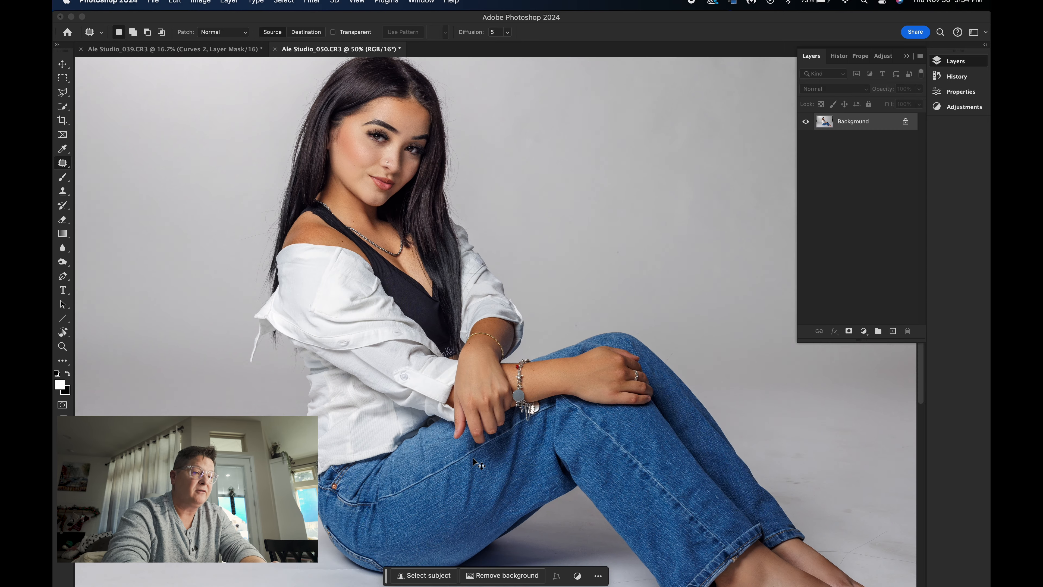
scroll(487, 497, "left", 10)
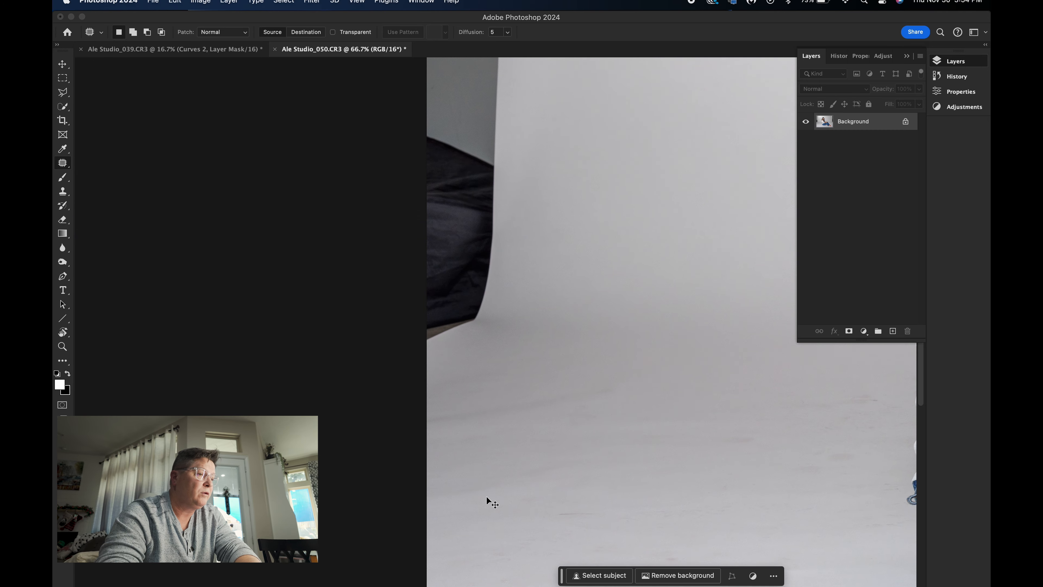
key("super+minus")
key("super+minus")
key("super+minus")
mouse_move(284, 136)
left_mouse_down()
mouse_move(278, 313)
mouse_move(266, 345)
mouse_move(207, 383)
mouse_move(190, 116)
left_mouse_up()
mouse_move(693, 137)
left_mouse_down()
mouse_move(700, 259)
mouse_move(734, 363)
left_mouse_up()
mouse_move(815, 399)
left_mouse_down()
mouse_move(824, 286)
mouse_move(811, 123)
left_mouse_up()
mouse_move(281, 137)
left_mouse_down()
mouse_move(280, 354)
mouse_move(221, 371)
mouse_move(181, 326)
mouse_move(176, 117)
left_mouse_up()
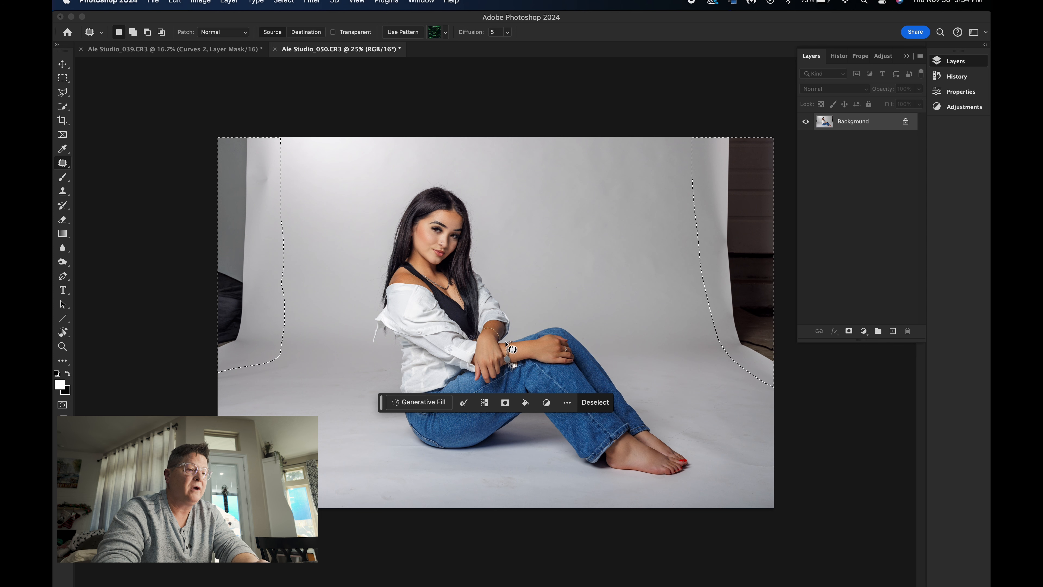
Fill the selected side areas using Content-Aware contents in Normal mode at 100% opacity
left_click(525, 402)
left_click(558, 428)
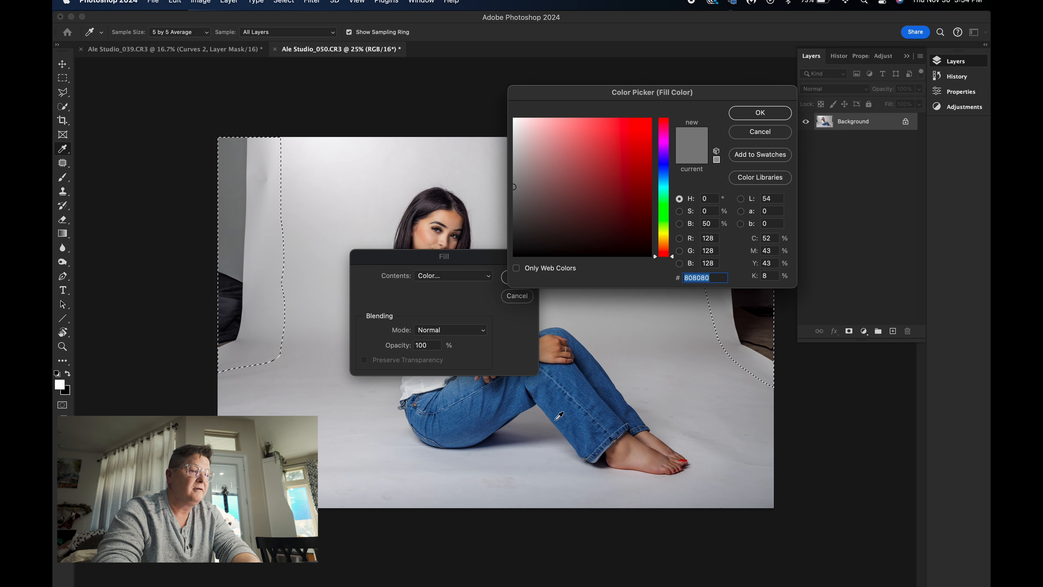
left_click(759, 133)
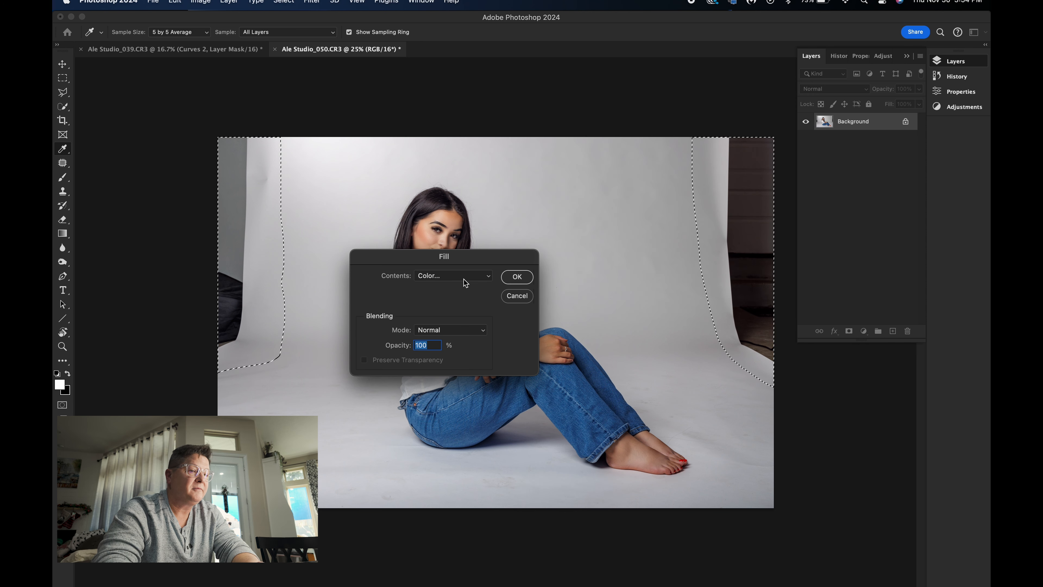
left_click(472, 275)
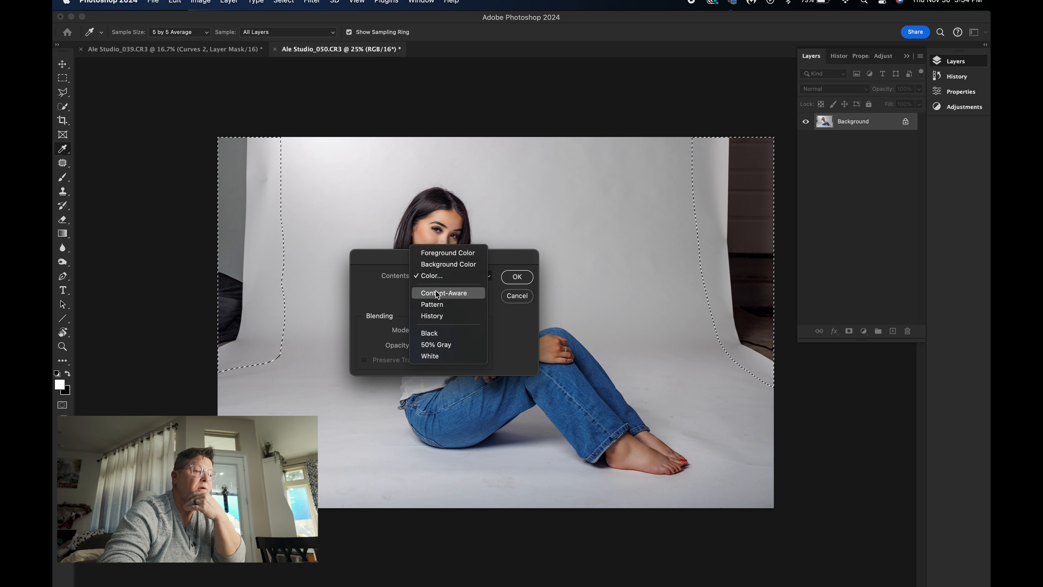
left_click(443, 293)
left_click(517, 277)
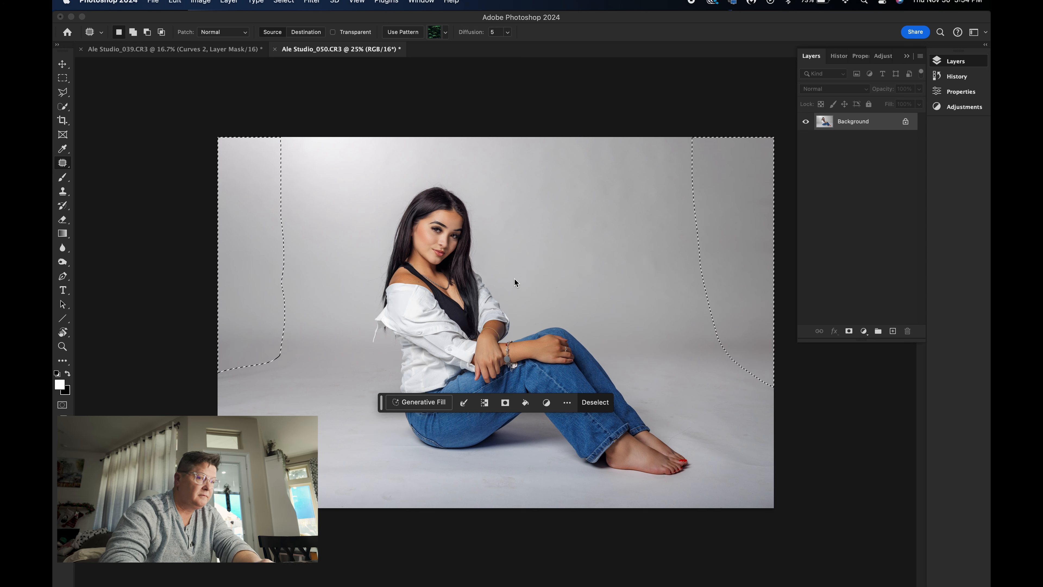
Clear the side-area selection and patch the small specks on the backdrop above the knees with the Patch tool
key("super+d")
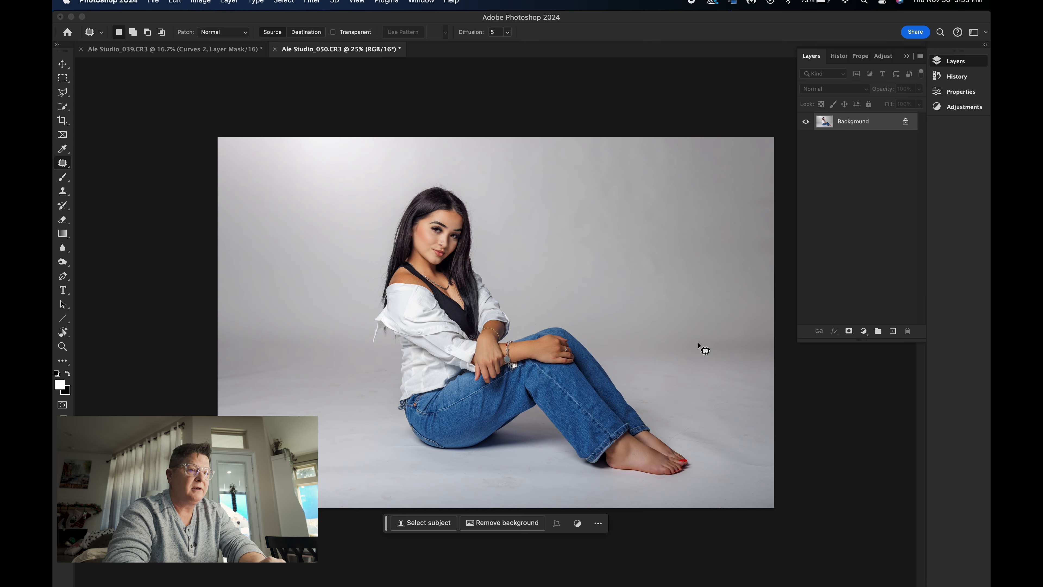
key("super+plus")
key("super+plus")
key("super+plus")
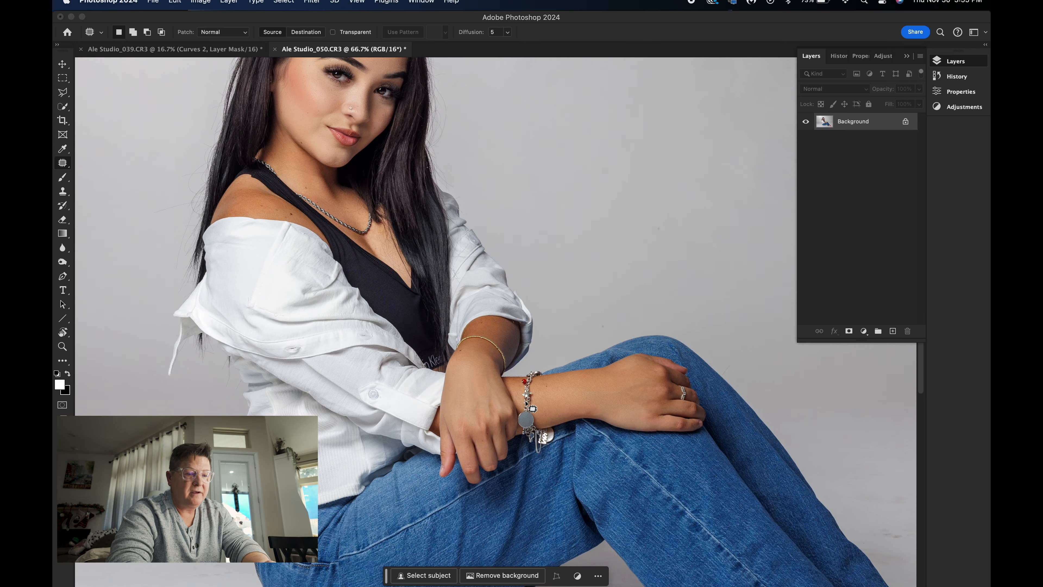
scroll(701, 395, "down", 4)
scroll(528, 405, "up", 8)
key("super+plus")
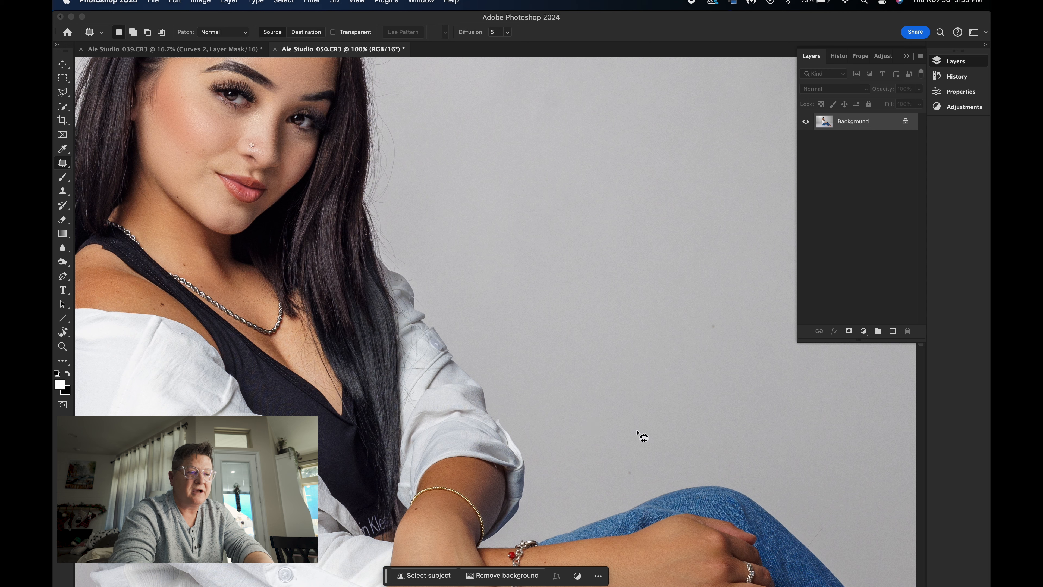
mouse_move(686, 323)
left_mouse_down()
mouse_move(714, 317)
mouse_move(692, 326)
left_mouse_up()
left_click_drag(705, 329, 674, 299)
key("super+d")
Patch the marks on the backdrop and floor beyond the legs and in front of the feet with clean areas
scroll(587, 359, "down", 10)
scroll(587, 358, "right", 14)
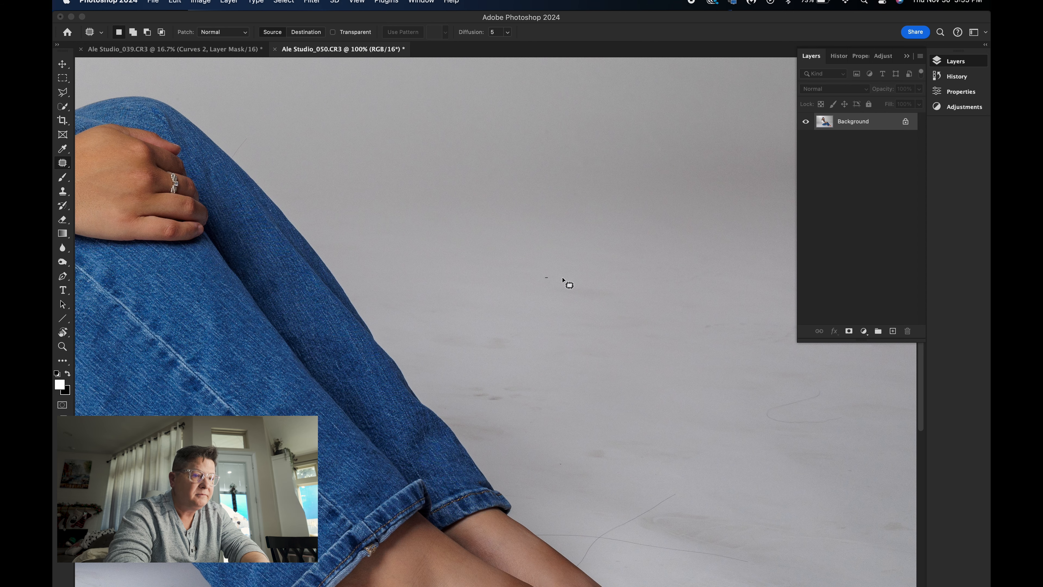
mouse_move(563, 278)
left_mouse_down()
mouse_move(565, 305)
mouse_move(602, 258)
left_mouse_up()
key("super+d")
left_click_drag(354, 267, 391, 270)
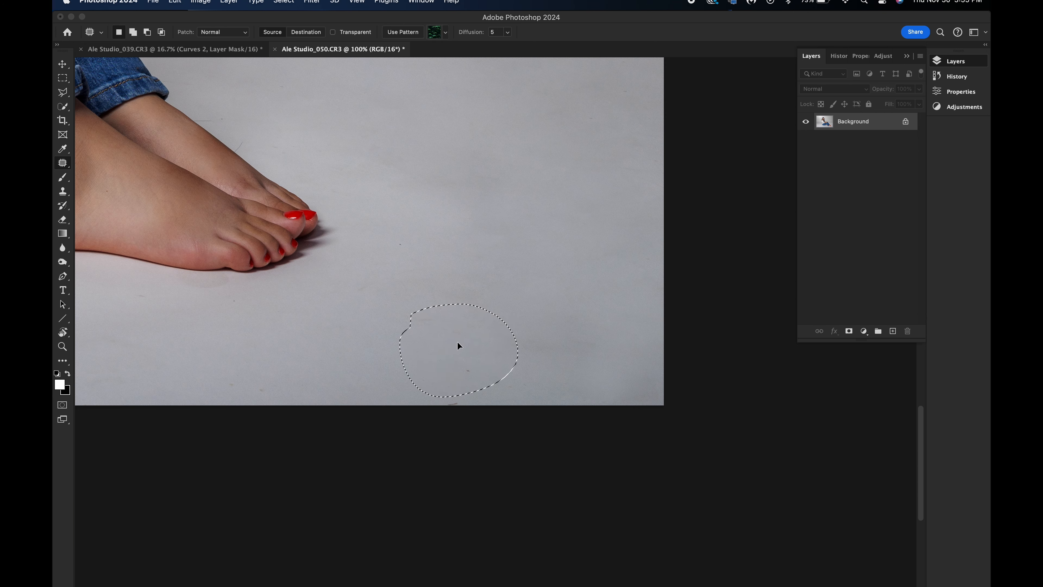
left_click_drag(457, 344, 389, 240)
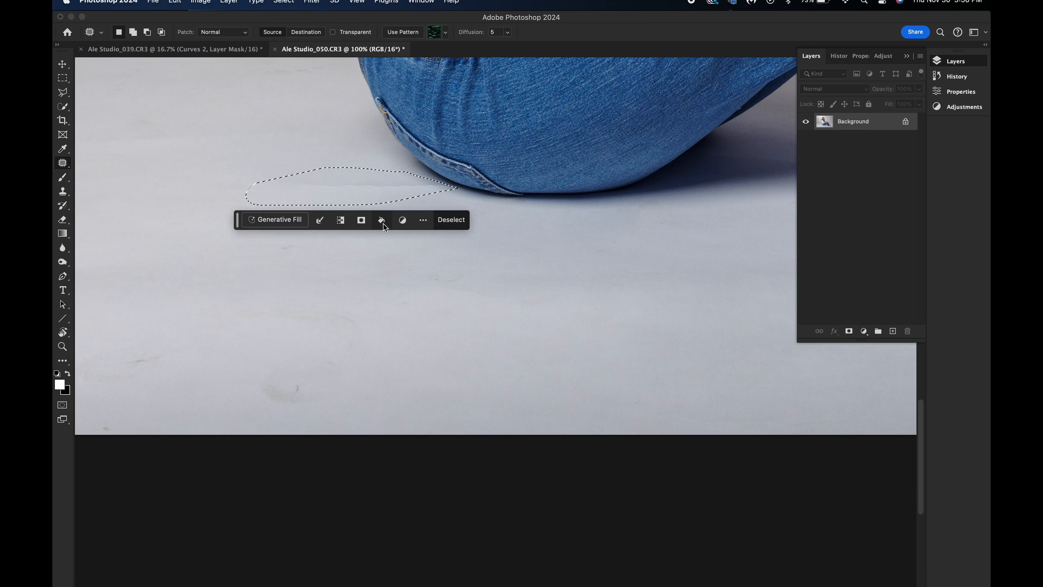
Patch the floor marks behind the subject's seat and the uneven patches on the backdrop, then clear the selection
left_click_drag(298, 226, 284, 270)
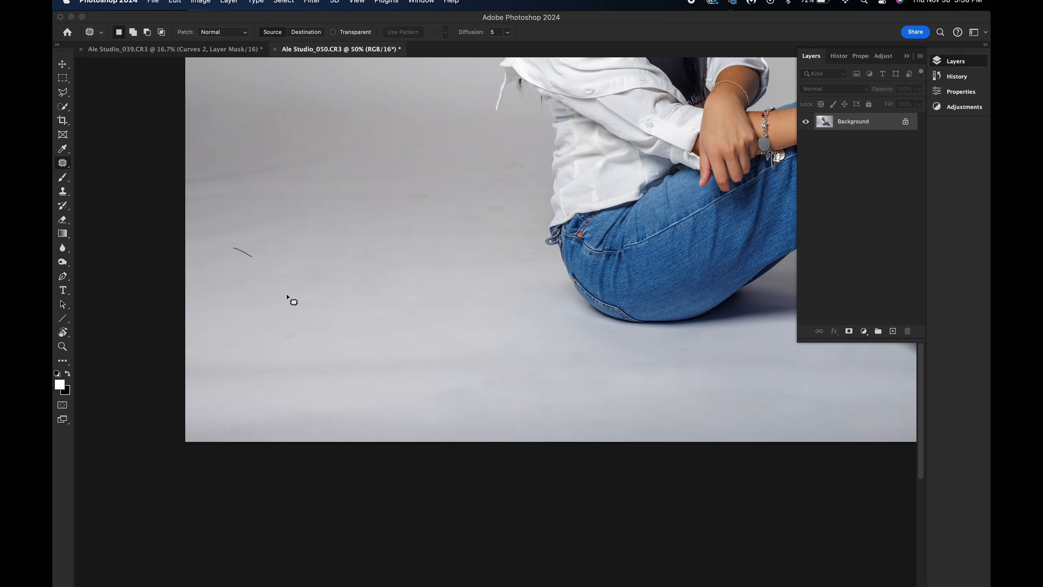
left_click_drag(284, 152, 338, 182)
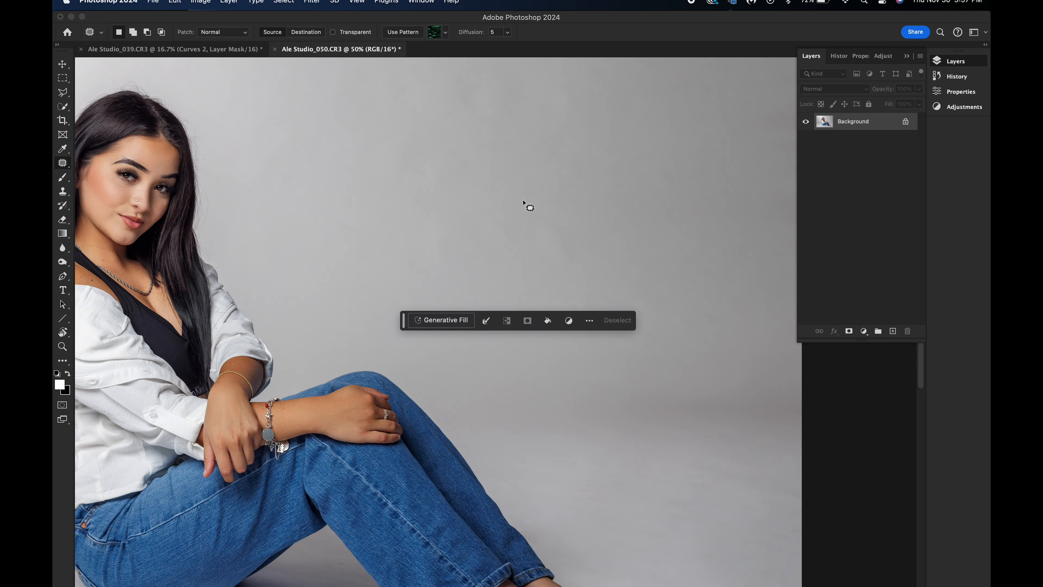
mouse_move(540, 279)
left_mouse_down()
mouse_move(561, 314)
mouse_move(526, 242)
left_mouse_up()
left_click(461, 252)
Examine the cleaned backdrop and the whole portrait for remaining marks
scroll(461, 253, "up", 4)
scroll(460, 253, "left", 13)
scroll(460, 252, "down", 4)
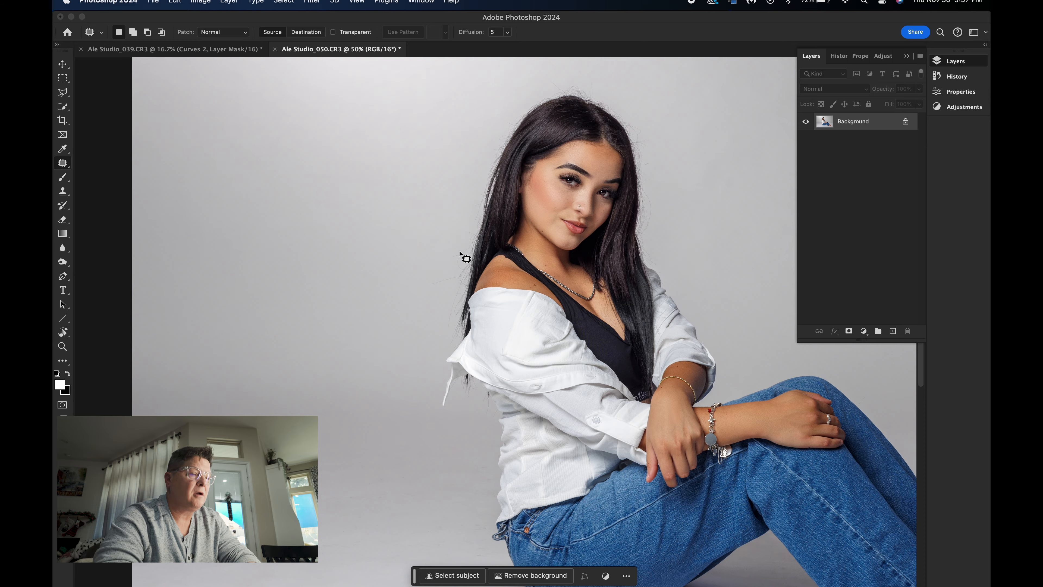
scroll(459, 251, "up", 2)
scroll(460, 252, "up", 2)
key("super+0")
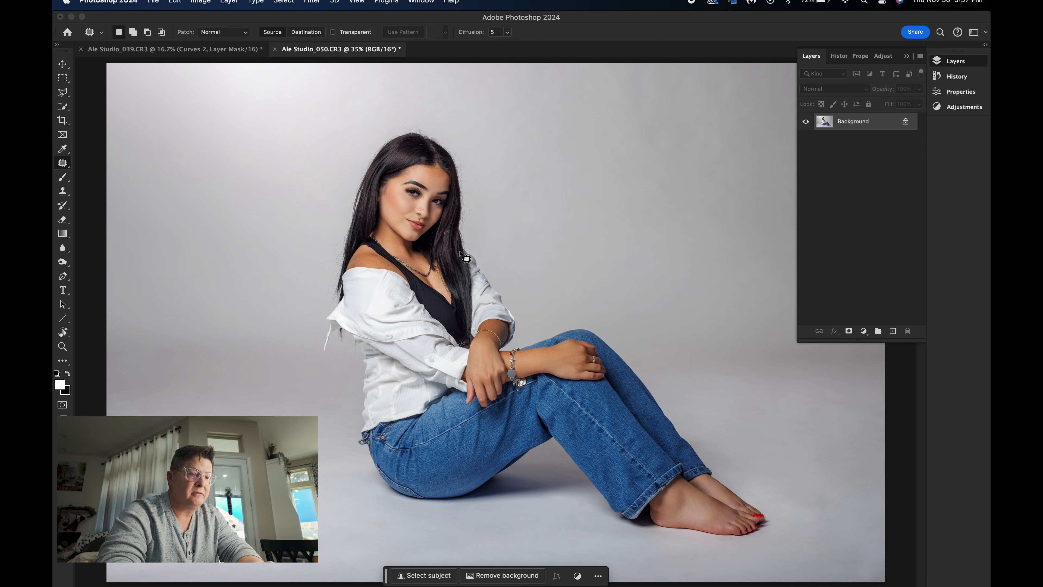
key("super+minus")
key("super+minus")
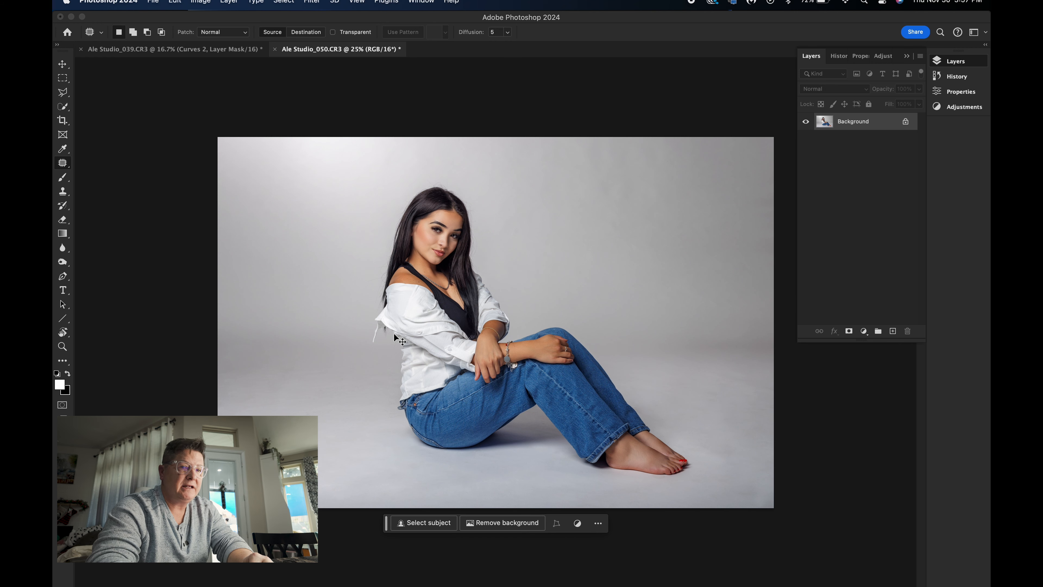
key("super+plus")
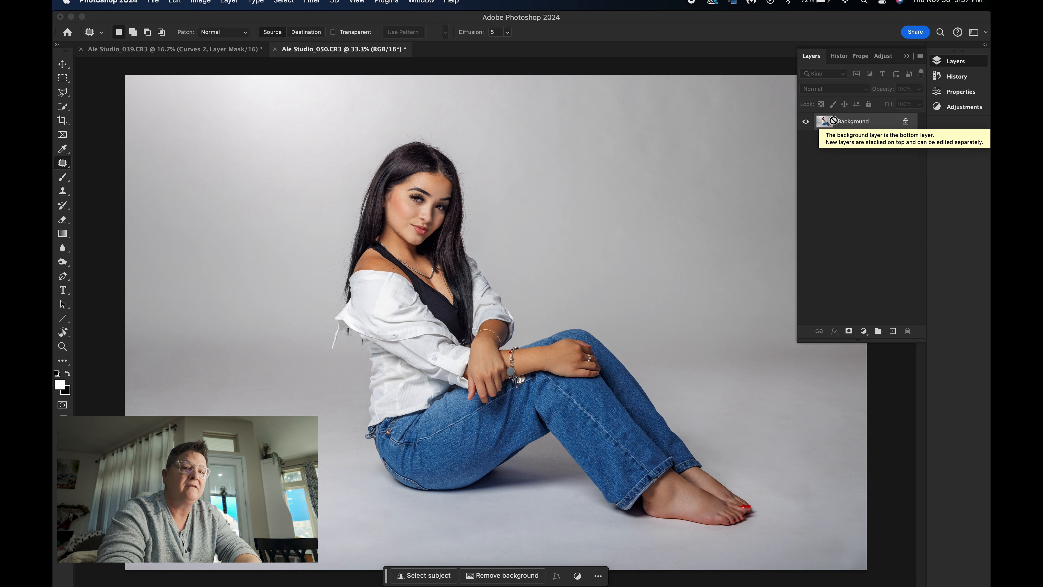
Duplicate the Background layer twice and mask out the background on the top copy with Remove Background
key("super+j")
key("super+j")
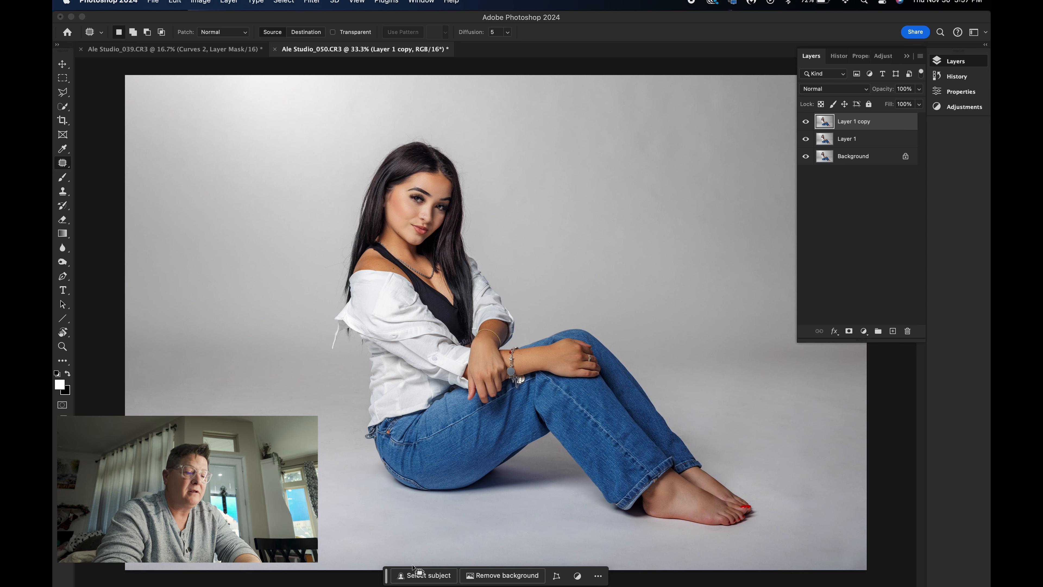
left_click(489, 576)
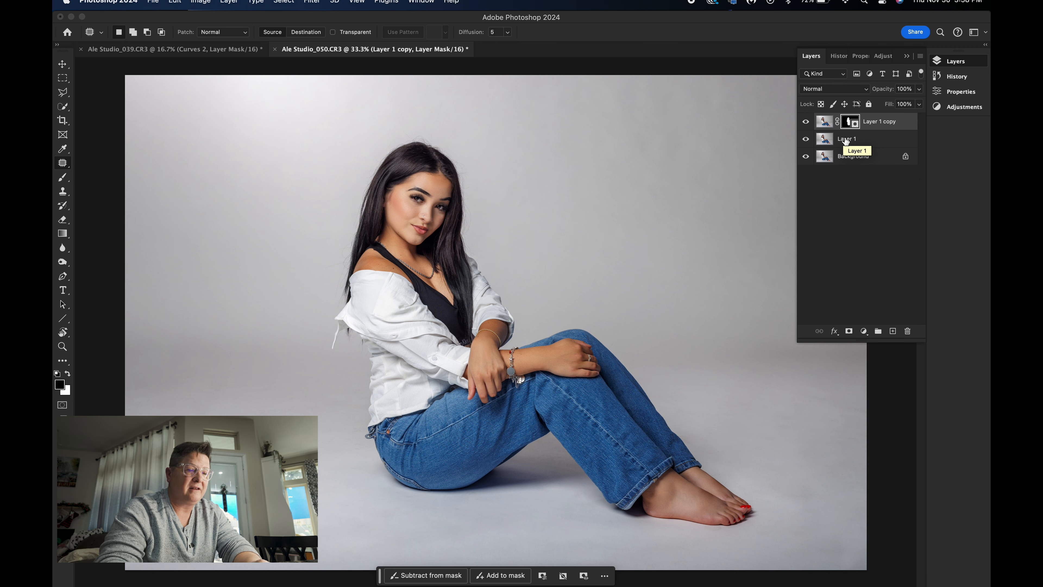
Load the top copy's mask as a selection and add the hanging shirt tie to it with the Polygonal Lasso tool
left_click(850, 127, "super")
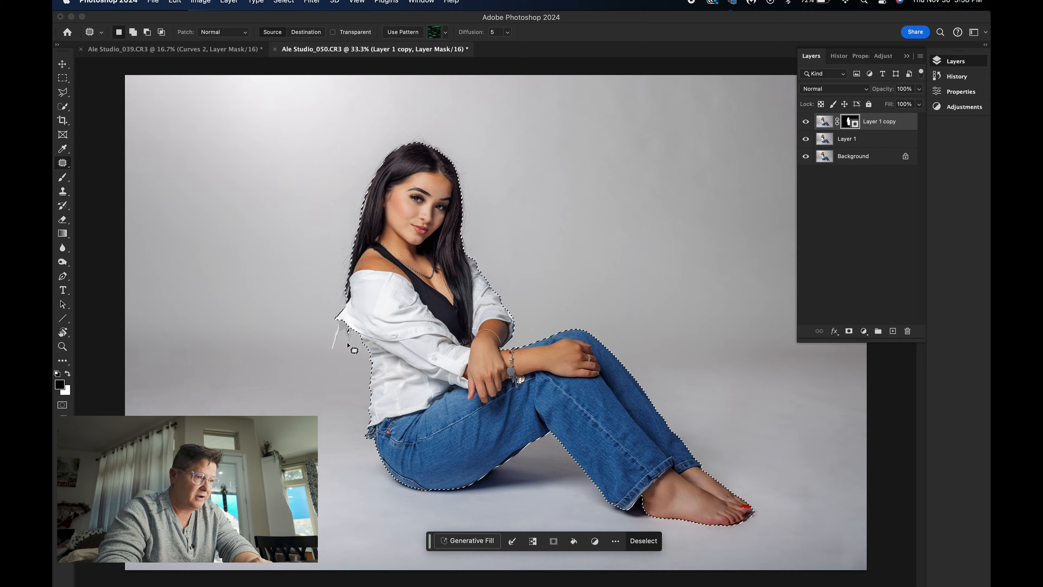
key("super+1")
scroll(337, 354, "left", 10)
scroll(338, 354, "down", 5)
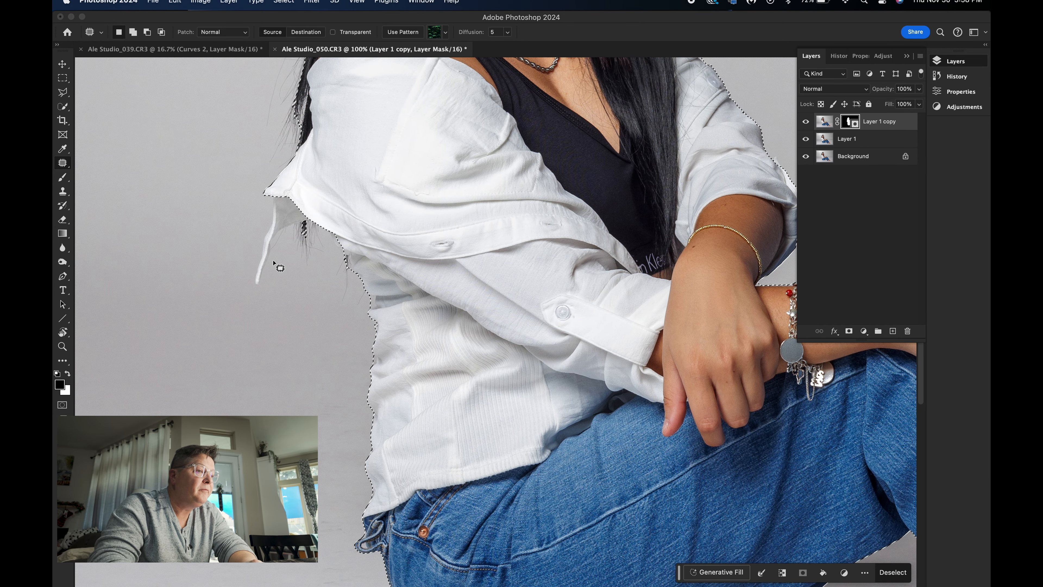
key("l")
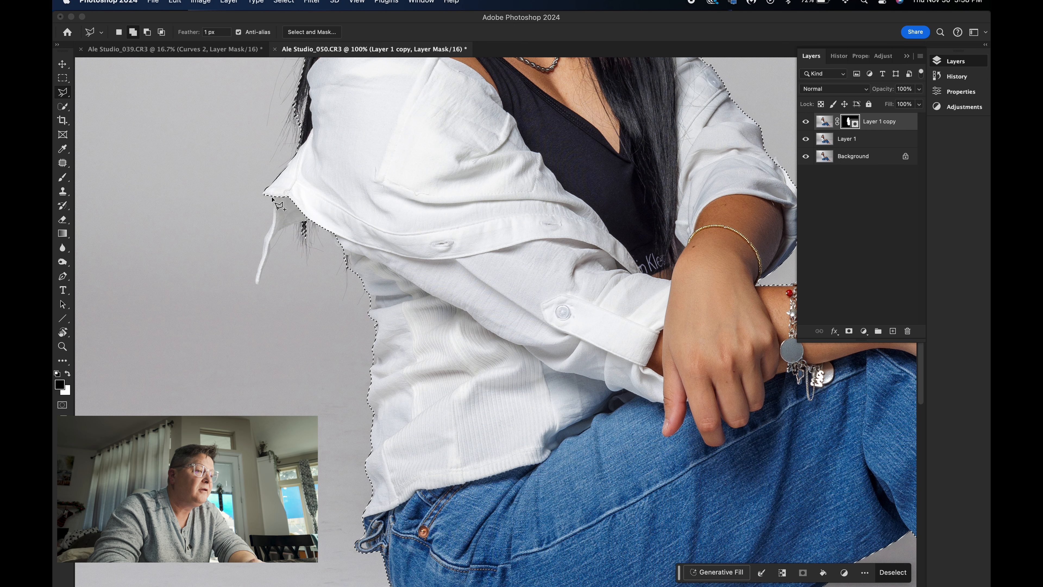
left_click(272, 197, "shift")
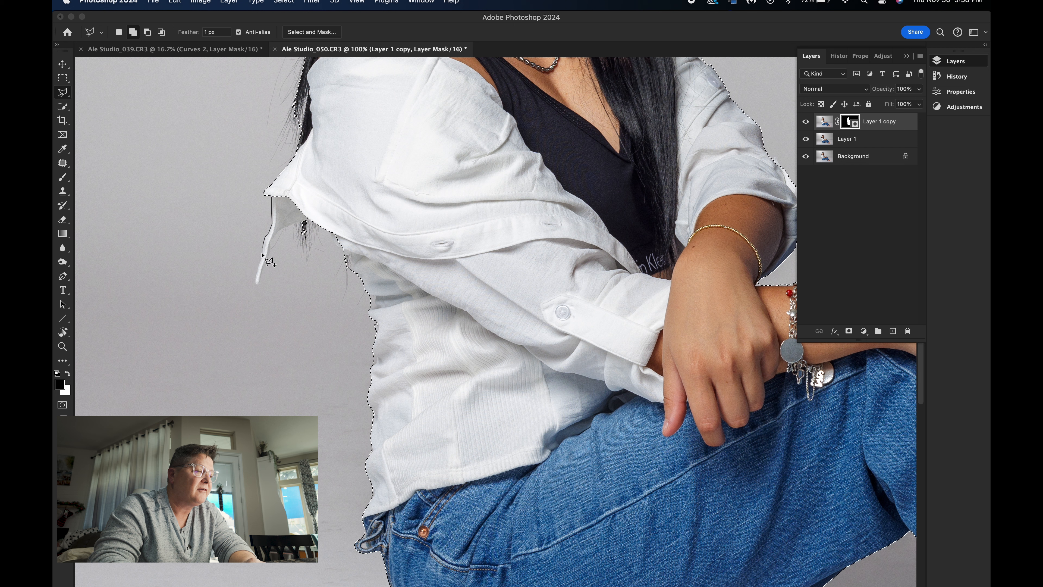
left_click(260, 285)
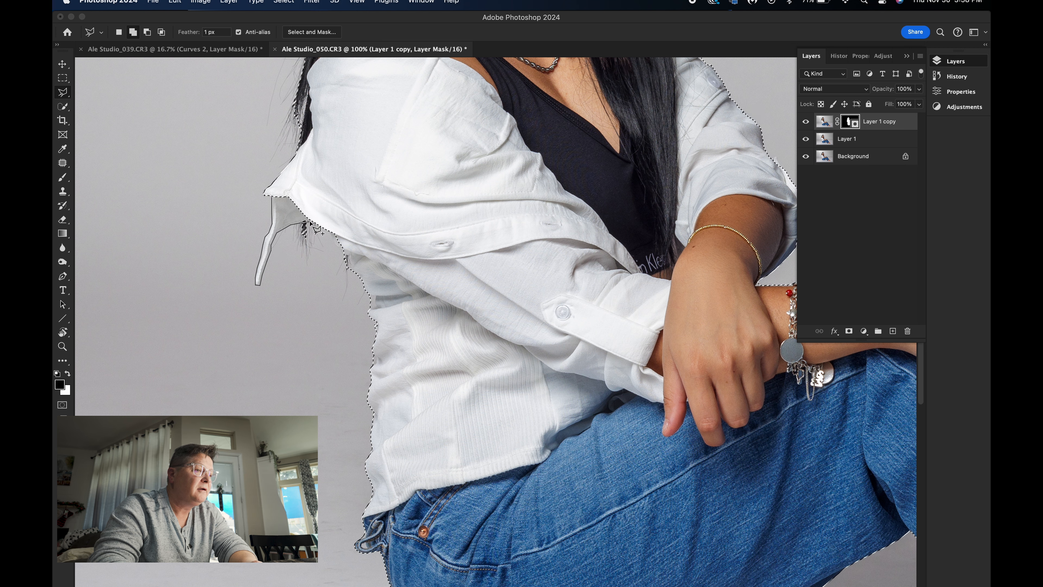
left_click(313, 222)
left_click(289, 187)
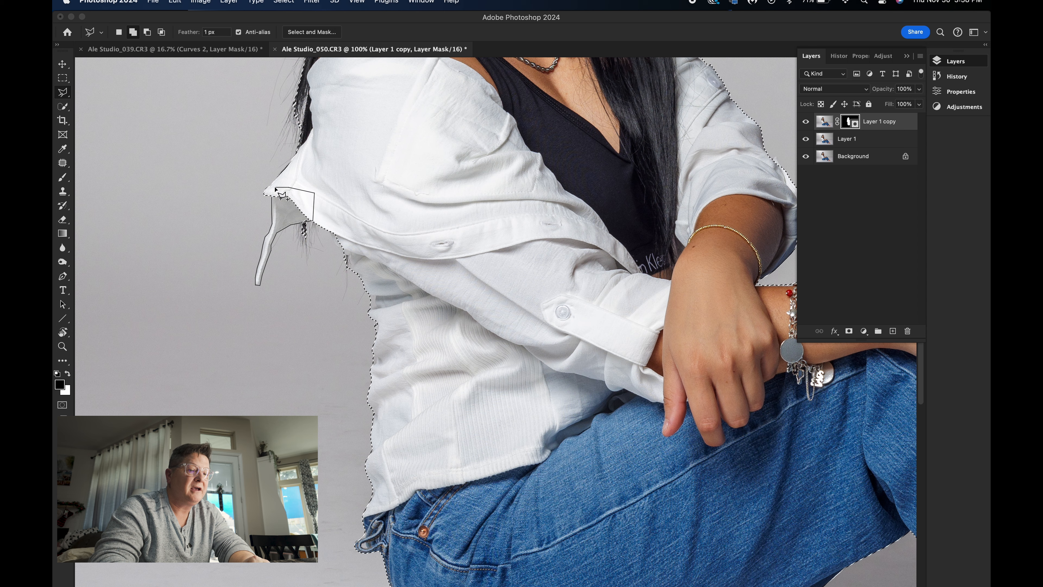
left_click(276, 190)
scroll(311, 233, "up", 5)
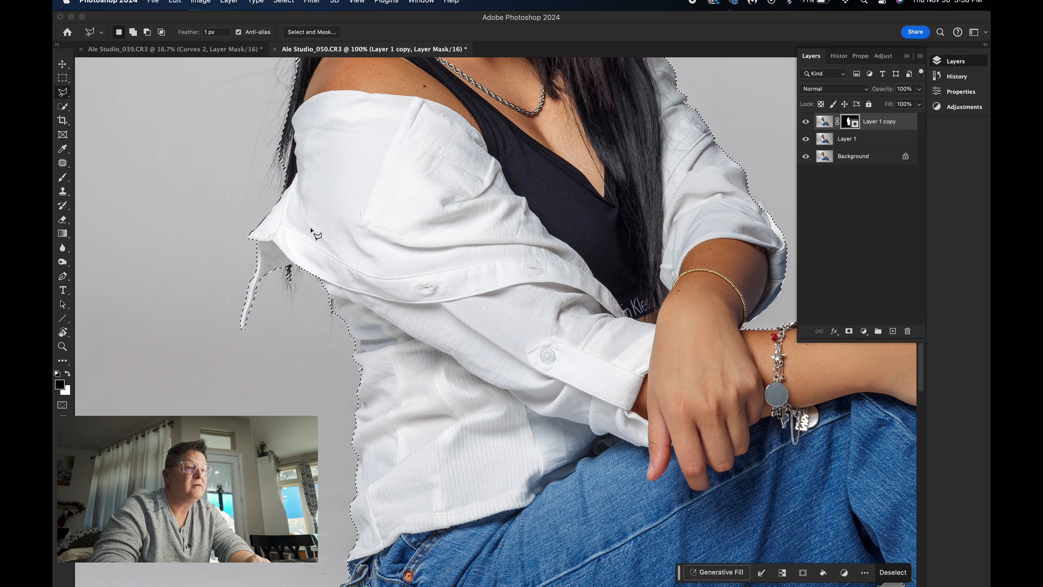
Check the subject outline, make Layer 1 active and expand the selection by 60 pixels
scroll(311, 232, "up", 10)
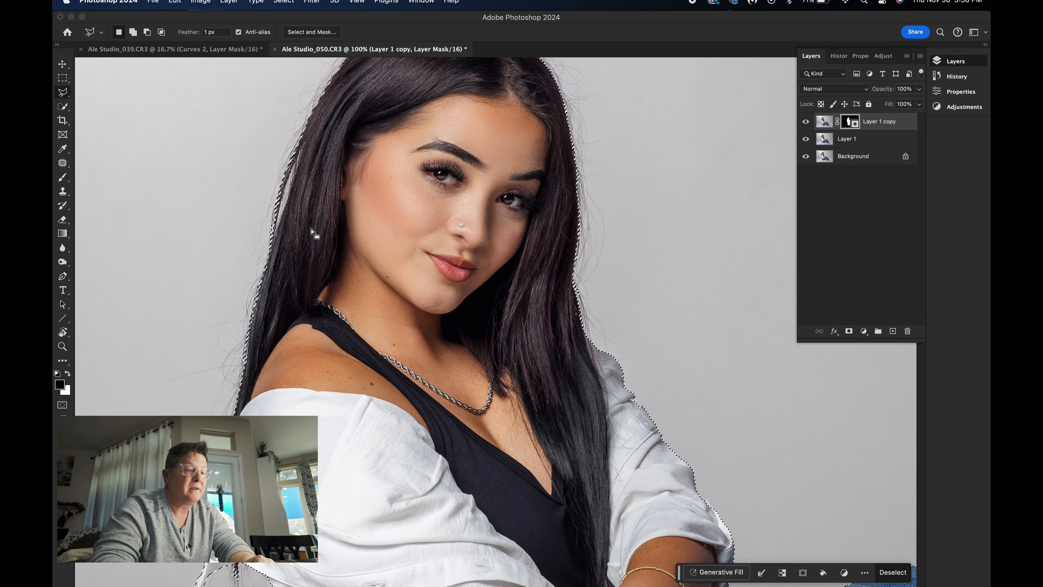
scroll(311, 232, "down", 10)
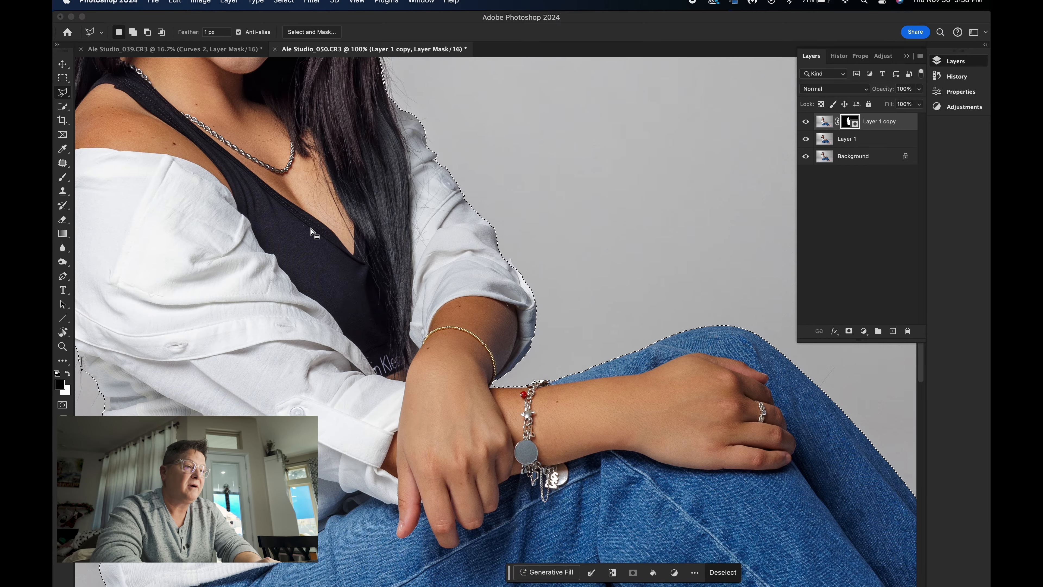
key("super+0")
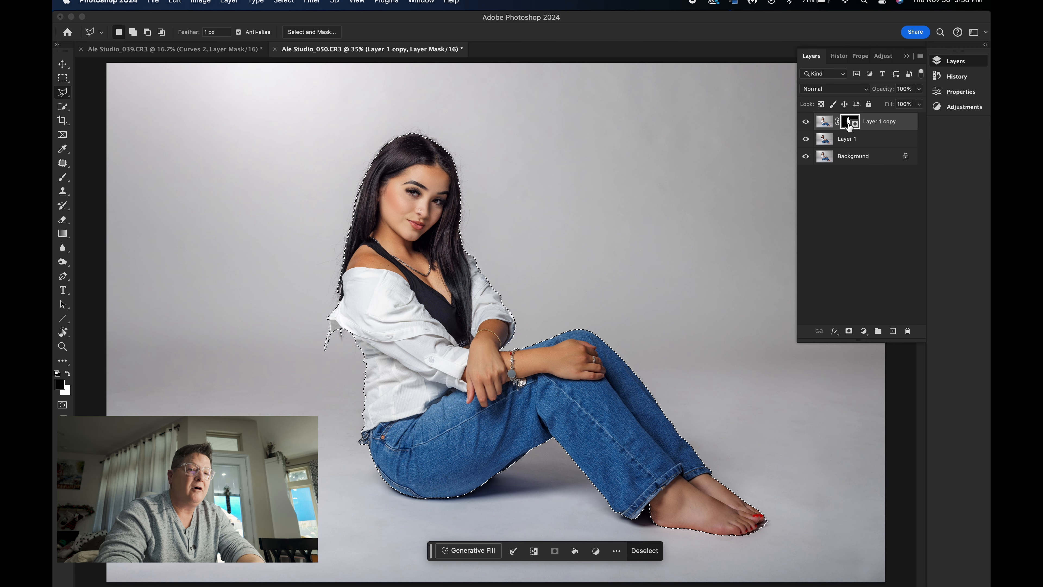
left_click(849, 141)
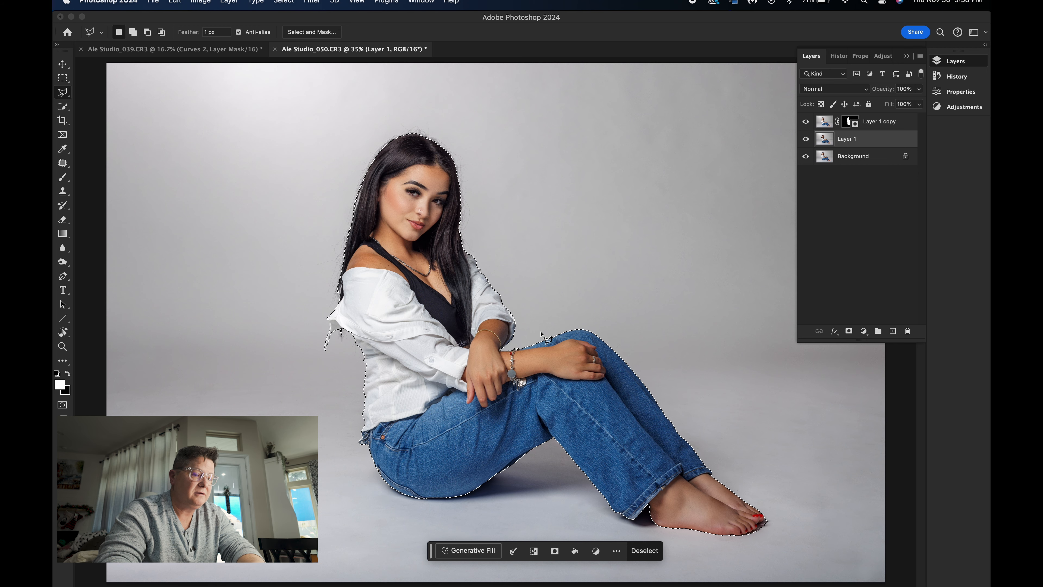
left_click(513, 553)
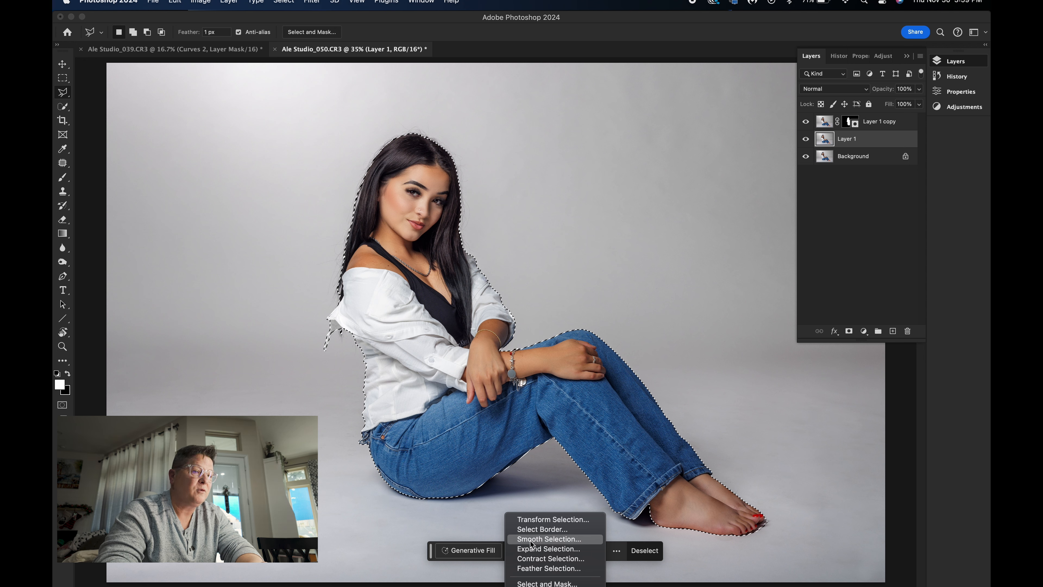
left_click(526, 550)
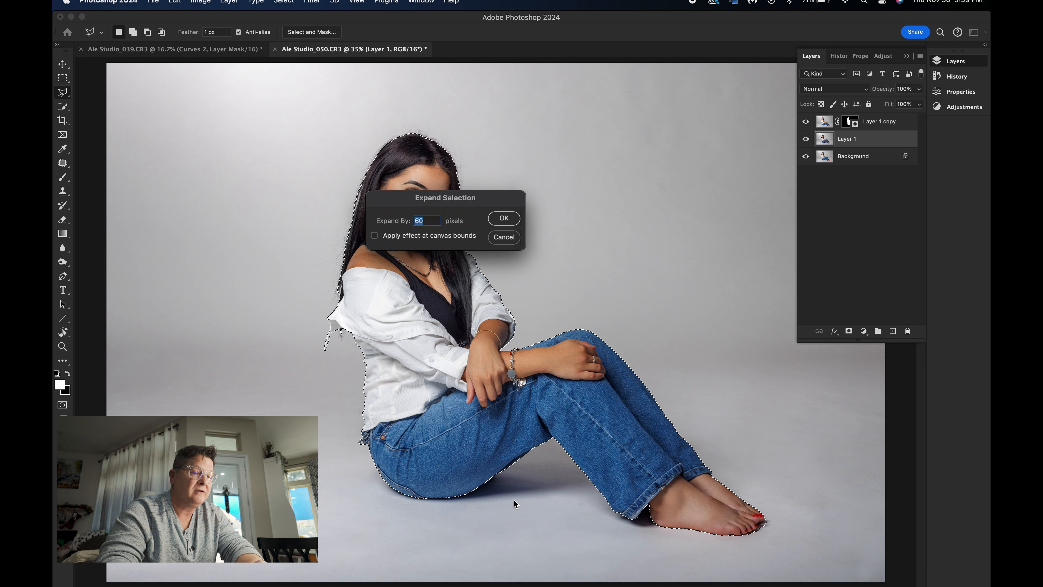
left_click(502, 218)
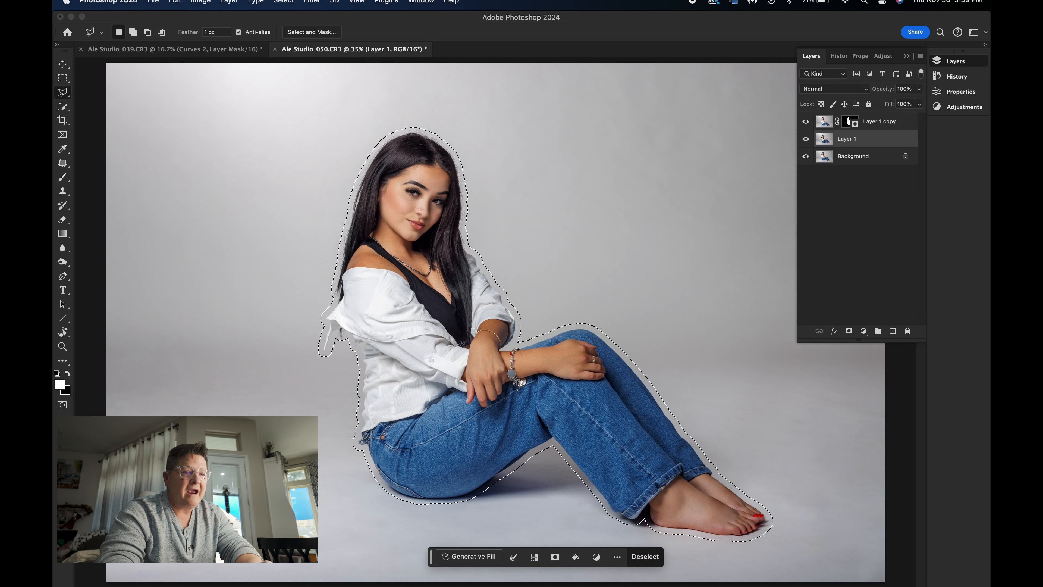
Add the notch of floor between the jeans hem and the heel to the selection with the Patch tool
key("super+plus")
key("super+plus")
left_click_drag(714, 571, 593, 369)
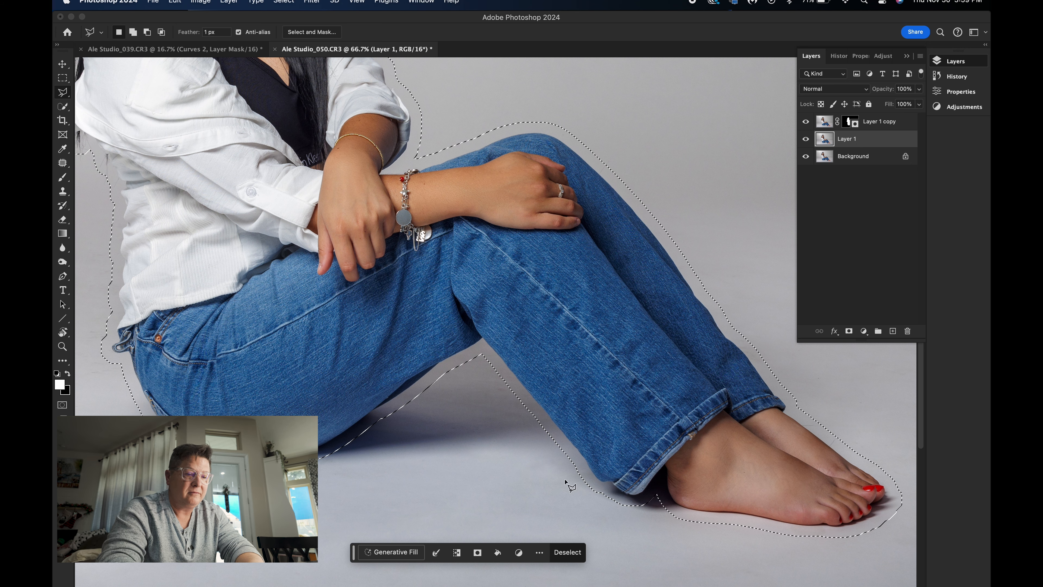
key("j")
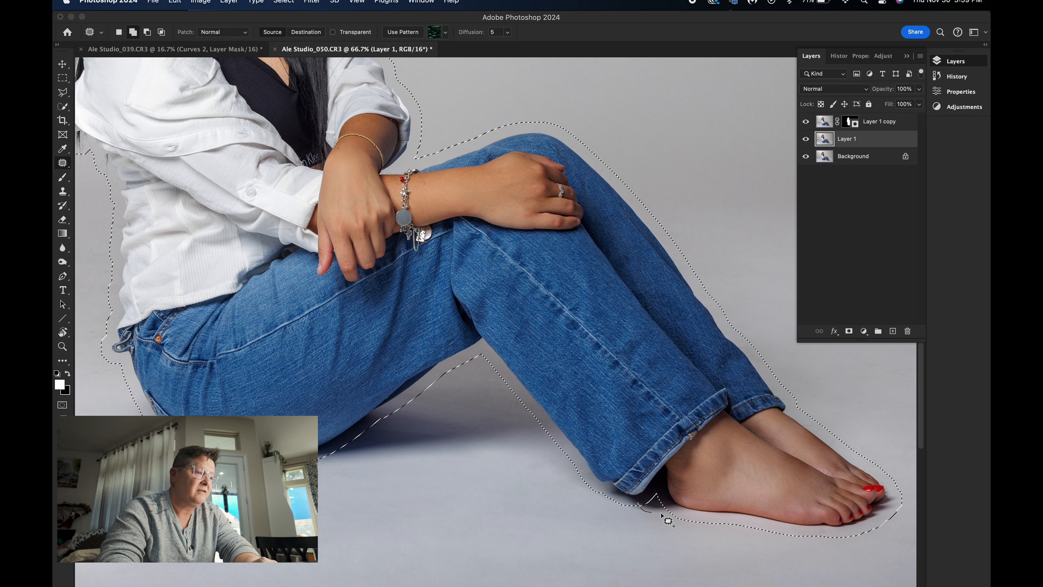
scroll(575, 495, "up", 10)
scroll(575, 495, "left", 10)
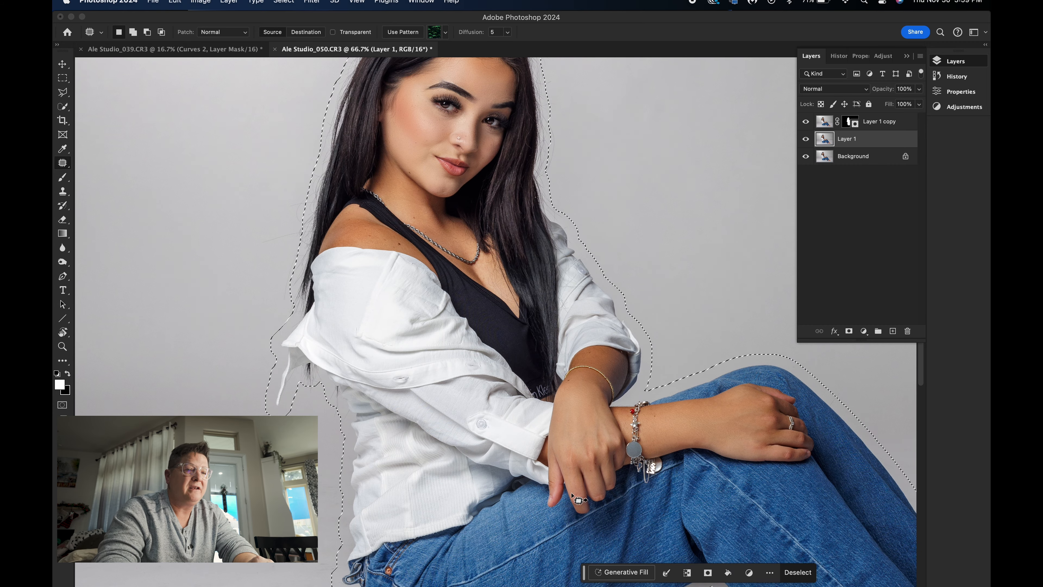
Extend the selection outward around the loose hair strands beside the cheek and above the shoulder with the Patch tool
scroll(500, 428, "up", 3)
key("super+equal")
key("super+equal")
scroll(604, 342, "right", 5)
scroll(604, 341, "up", 4)
key("shift")
mouse_move(558, 278)
left_mouse_down()
mouse_move(519, 198)
mouse_move(554, 316)
left_mouse_up()
scroll(535, 222, "up", 3)
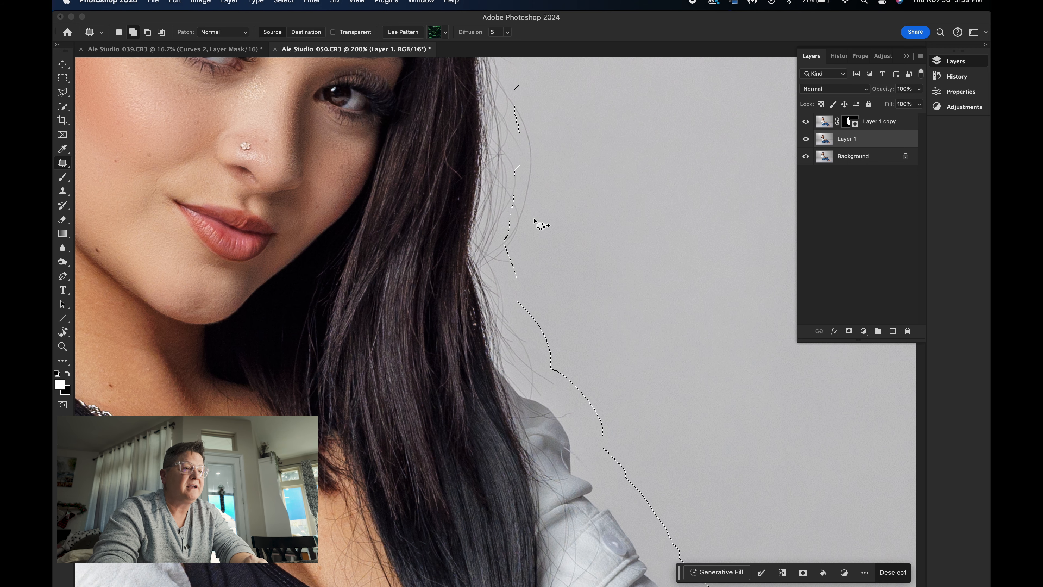
left_click_drag(512, 278, 546, 177)
left_click_drag(468, 111, 493, 233)
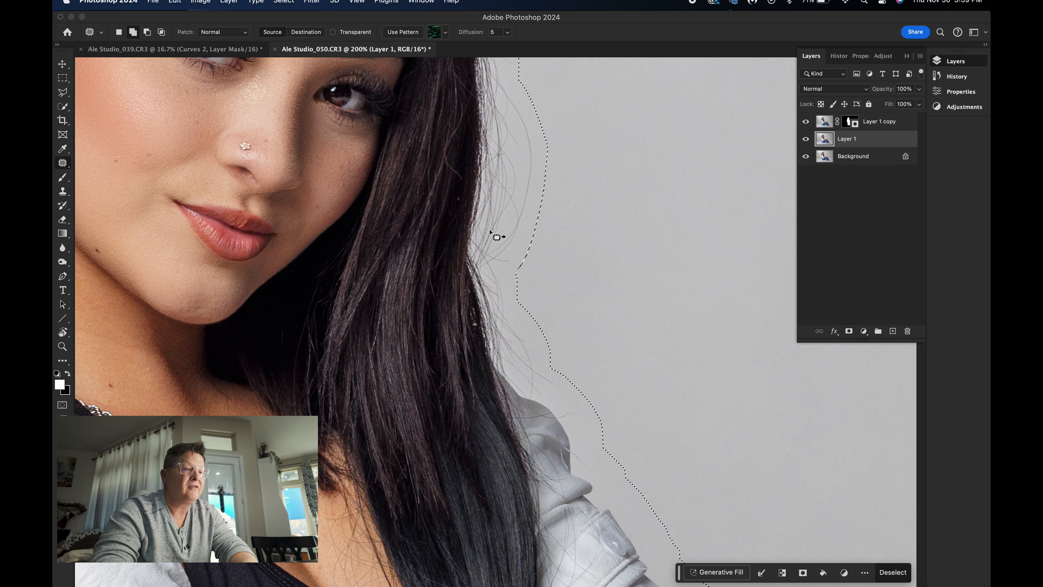
Extend the selection outward with the Patch tool around the flyaway hairs from beside the eye up to the hairline on the knee side
scroll(494, 233, "up", 3)
left_click_drag(549, 294, 582, 254)
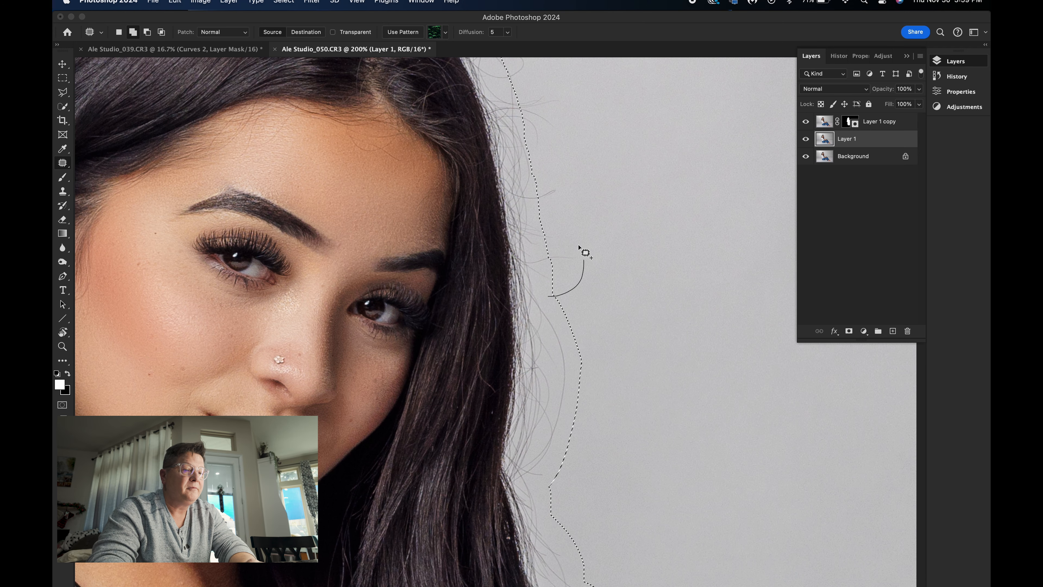
left_click_drag(552, 84, 473, 168)
scroll(521, 316, "up", 5)
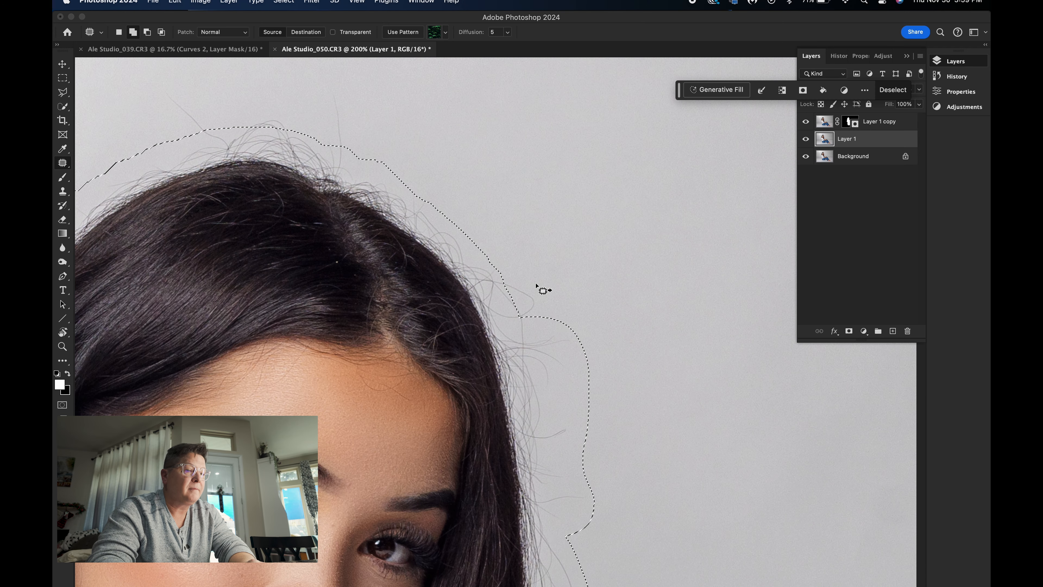
mouse_move(549, 329)
left_mouse_down()
mouse_move(508, 251)
mouse_move(473, 344)
left_mouse_up()
scroll(421, 305, "up", 3)
scroll(422, 306, "left", 3)
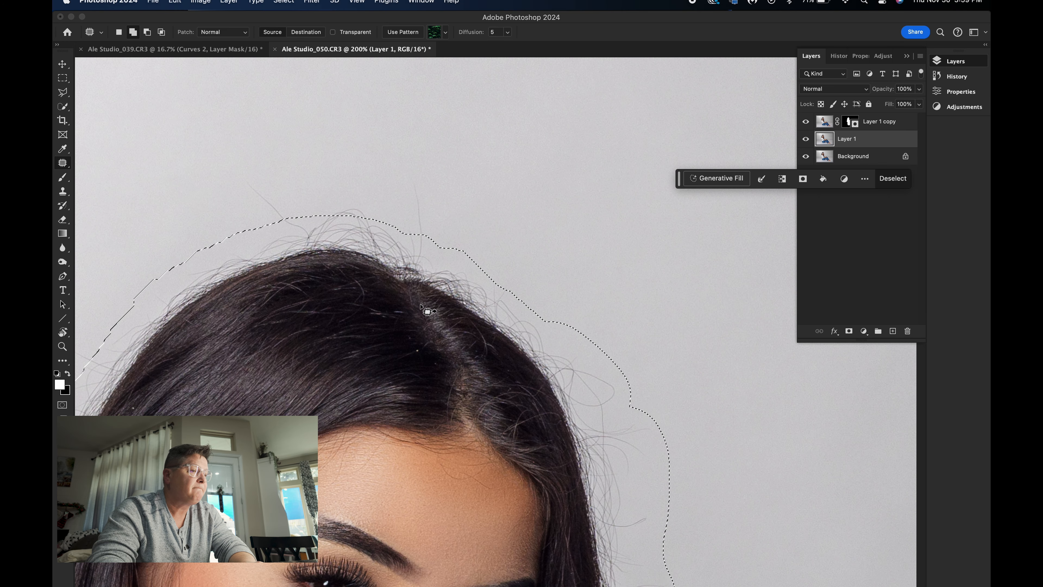
Extend the selection around the stray hairs above the crown and down the side of the head facing away from the knees
left_click_drag(509, 302, 446, 204)
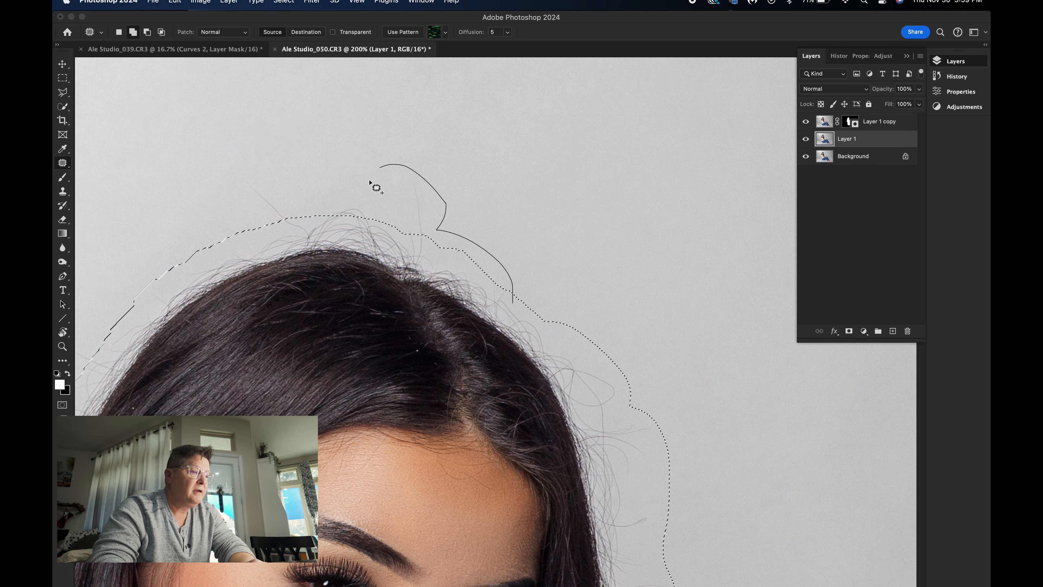
left_click_drag(429, 282, 427, 279)
scroll(427, 283, "left", 5)
scroll(427, 283, "down", 1)
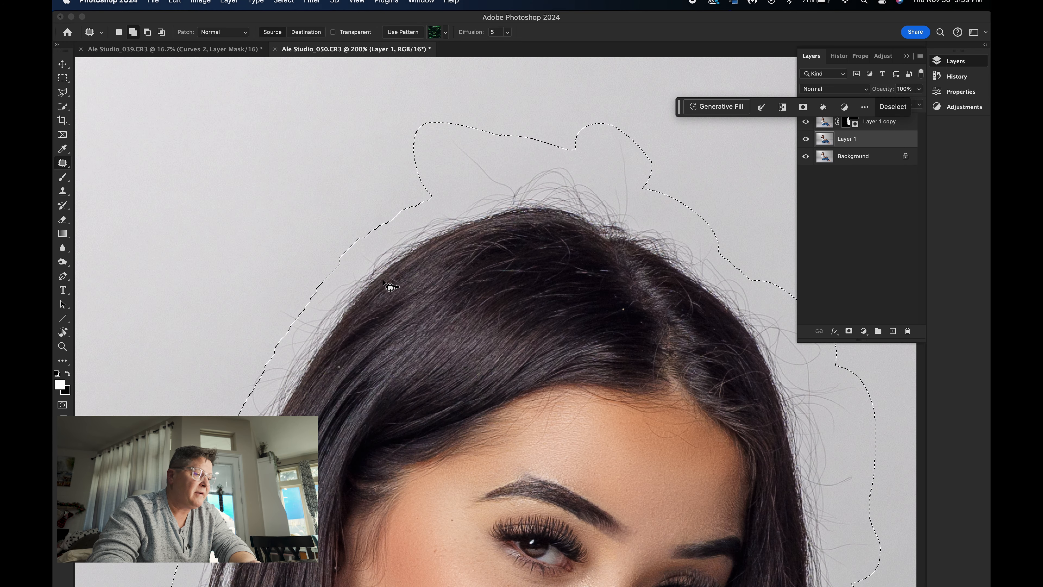
mouse_move(333, 303)
left_mouse_down()
mouse_move(256, 303)
mouse_move(226, 380)
mouse_move(334, 359)
left_mouse_up()
scroll(334, 359, "down", 10)
scroll(334, 358, "left", 5)
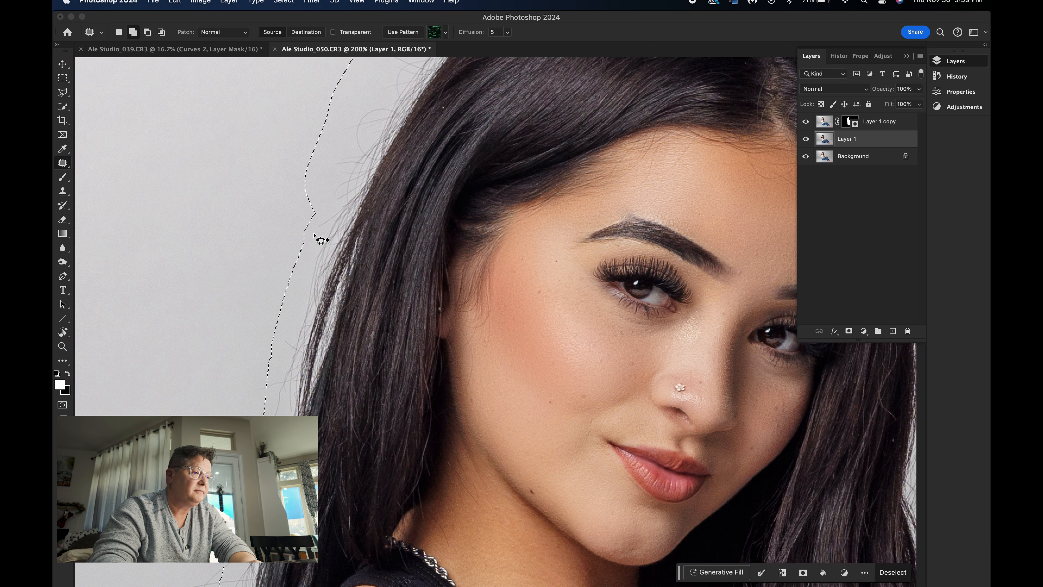
Add the long loose strands beside the neck and the off-the-shoulder sleeve to the selection with the Patch tool
left_click_drag(318, 203, 267, 332)
left_click_drag(330, 204, 275, 309)
scroll(269, 369, "down", 10)
scroll(270, 369, "left", 3)
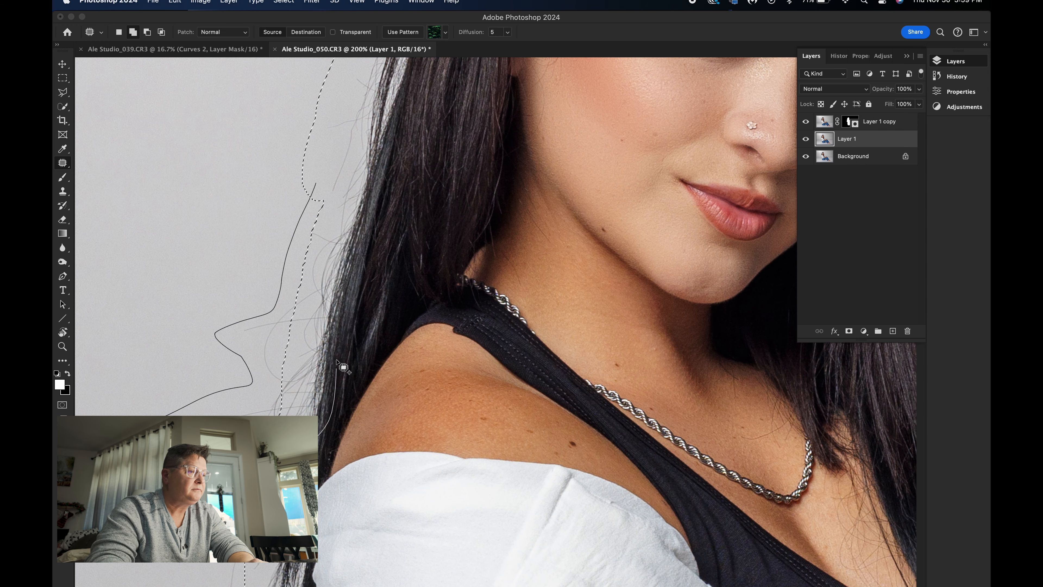
left_click_drag(337, 363, 355, 237)
scroll(338, 418, "down", 10)
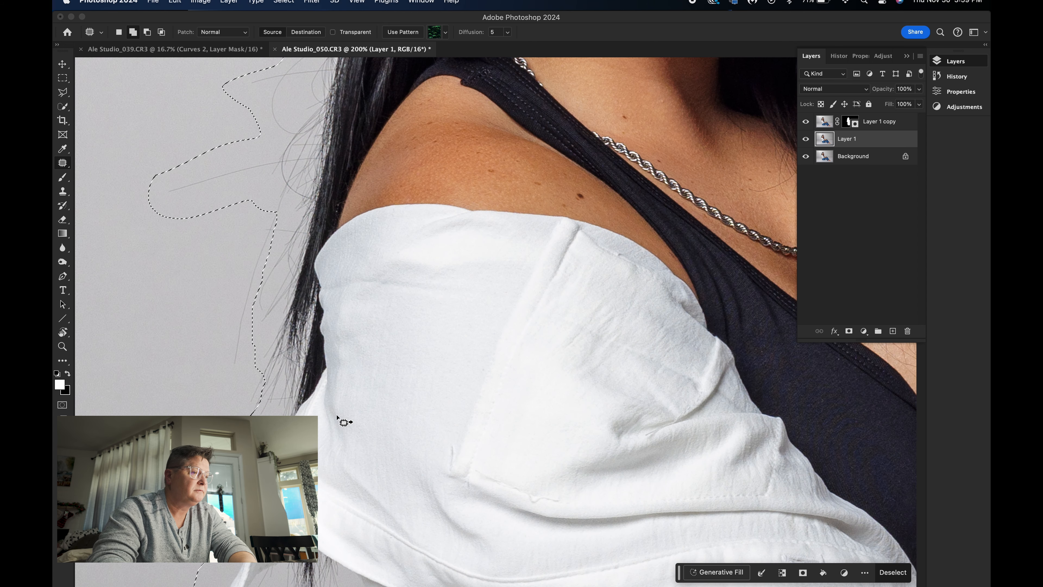
left_click_drag(265, 203, 236, 283)
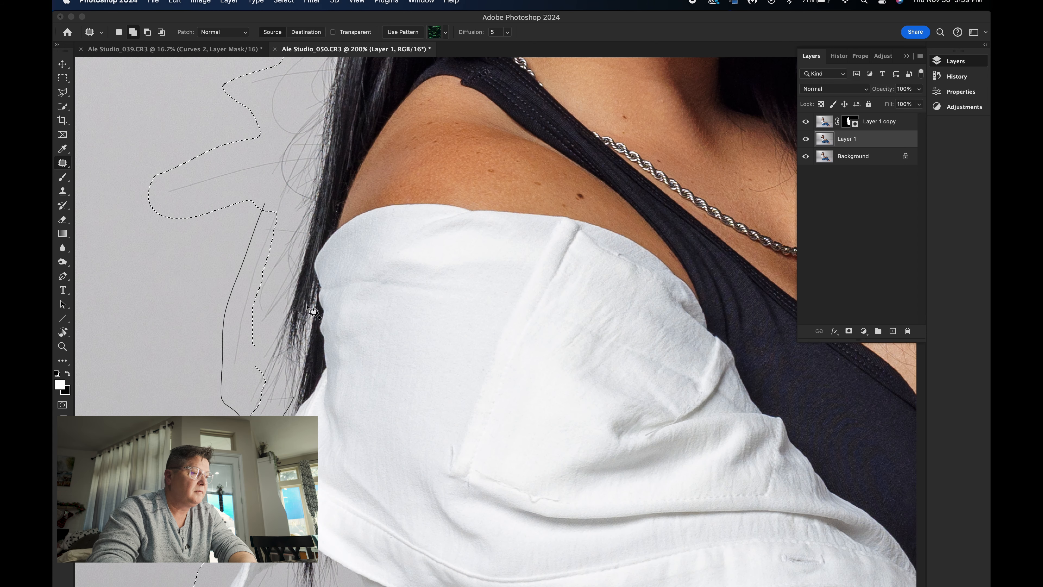
left_click_drag(304, 361, 300, 208)
Extend the selection around the hanging shirt tie and the hair tips sticking out below the shirt hem
scroll(223, 395, "down", 7)
mouse_move(243, 252)
left_mouse_down()
mouse_move(240, 306)
mouse_move(255, 253)
left_mouse_up()
scroll(250, 305, "down", 6)
left_click_drag(267, 290, 328, 329)
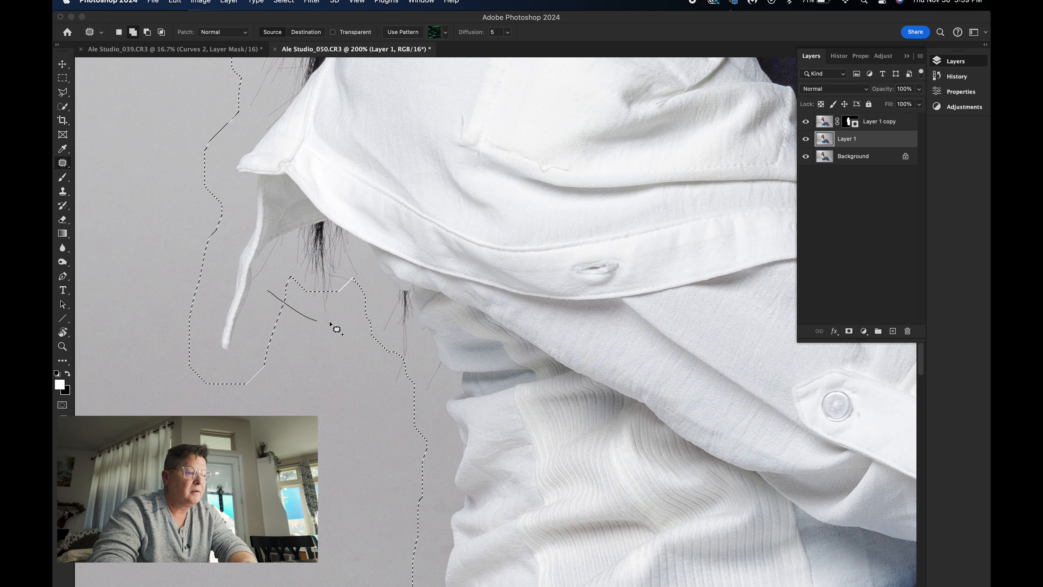
left_click_drag(374, 285, 371, 288)
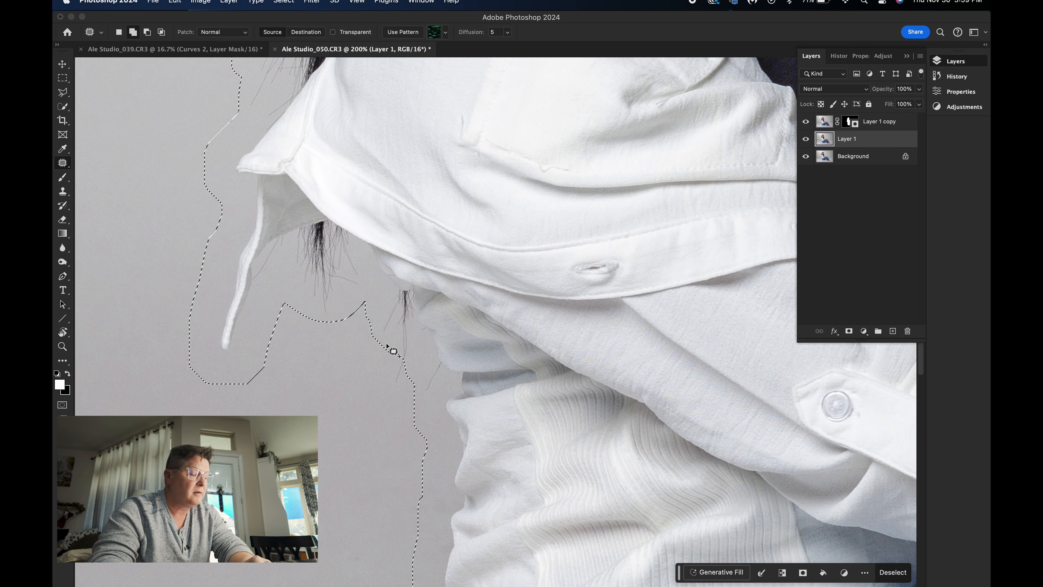
left_click_drag(392, 341, 413, 346)
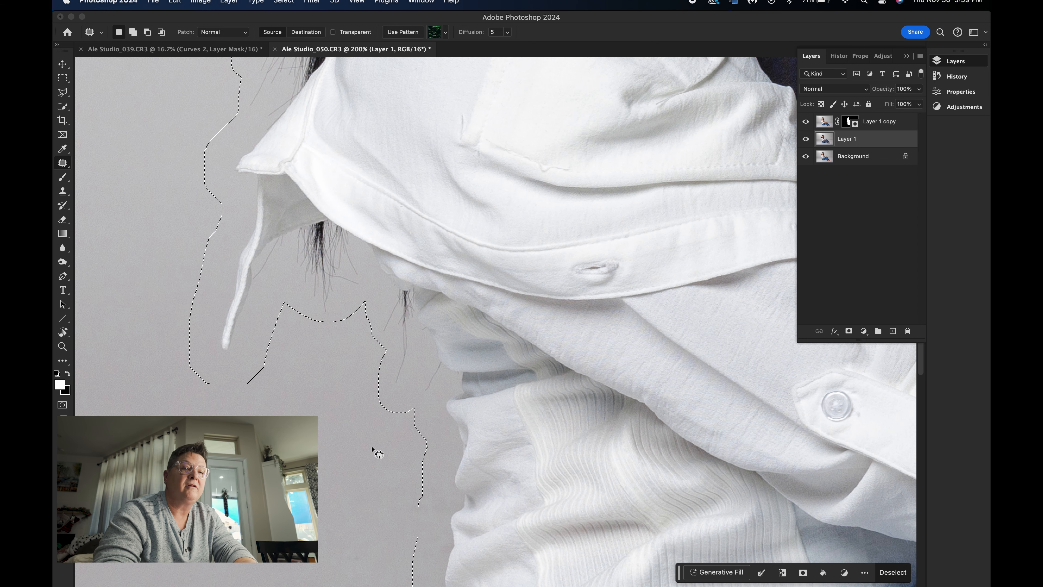
Fill the selected subject area on Layer 1 with Content-Aware at 100% opacity
key("super+0")
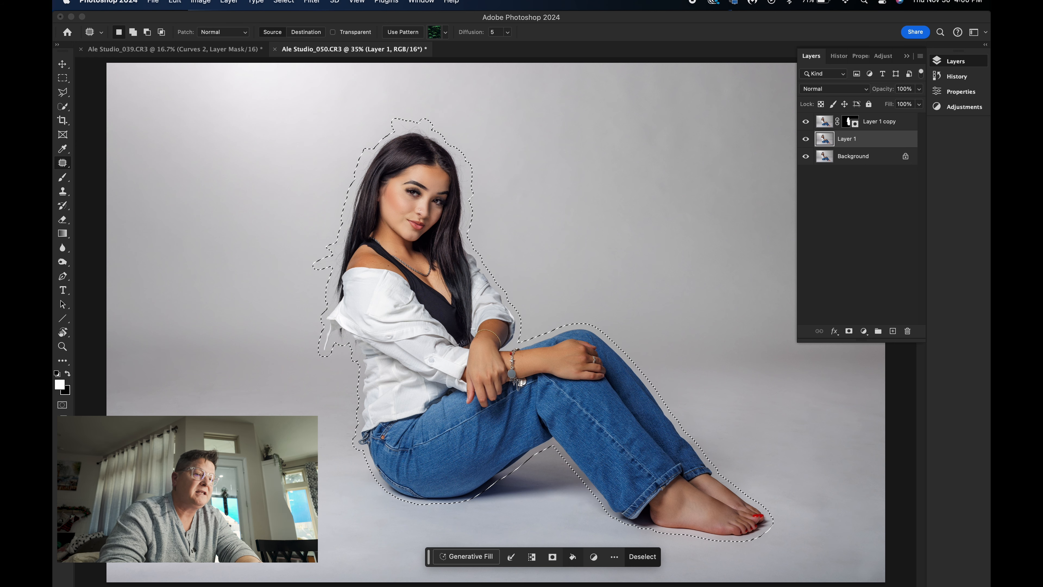
left_click(572, 557)
left_click(580, 462)
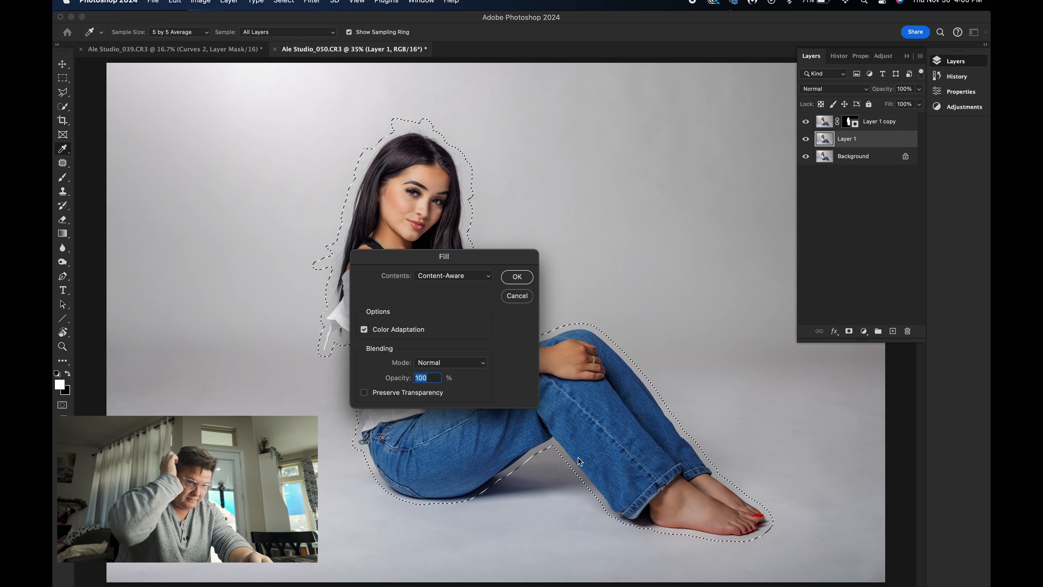
key("Return")
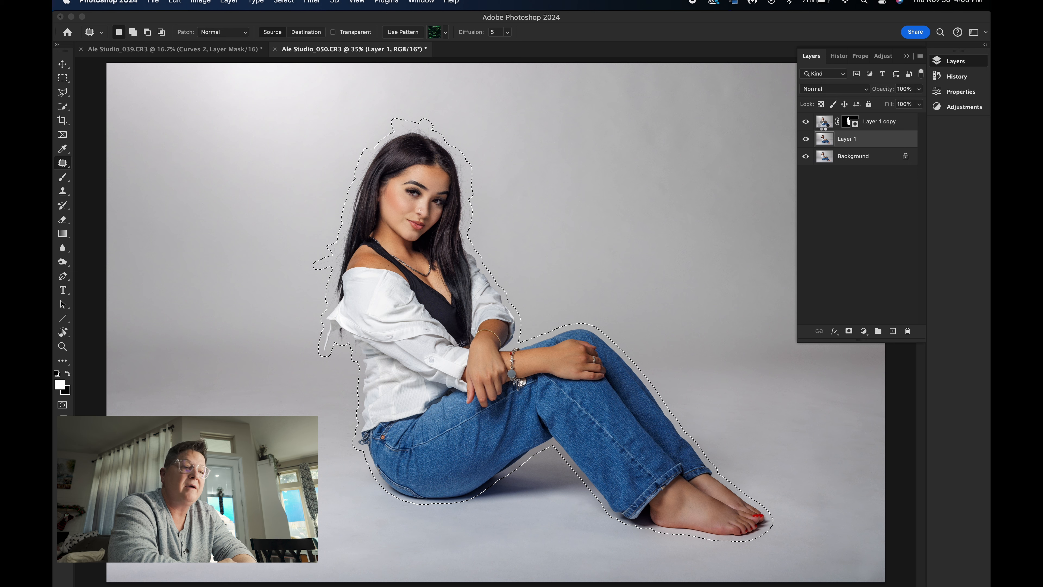
Clear the selection and toggle Layer 1 copy's visibility to inspect the filled background, leaving the copy visible
left_click(805, 123)
key("super+d")
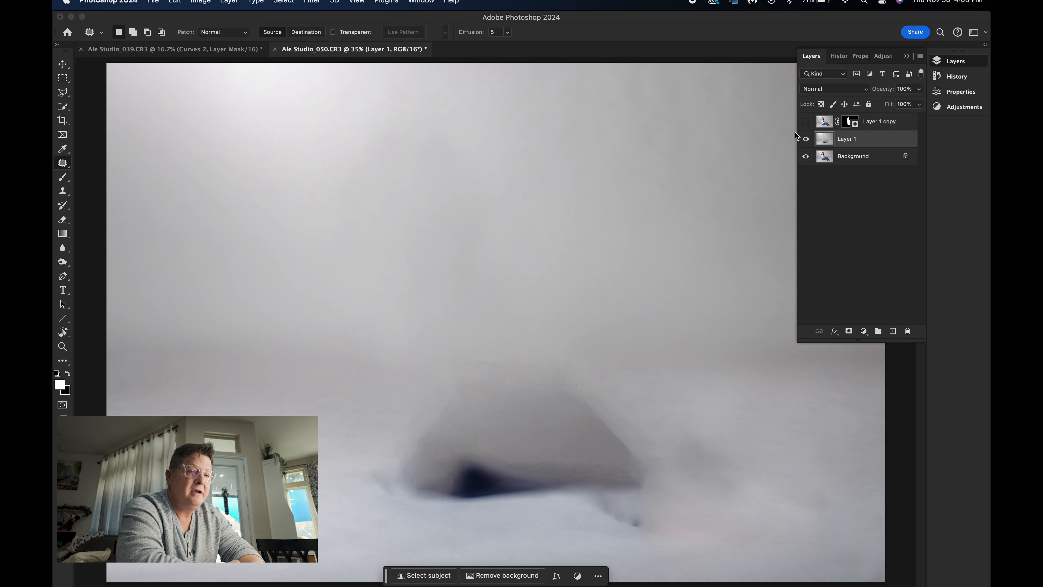
left_click(806, 122)
left_click(804, 122)
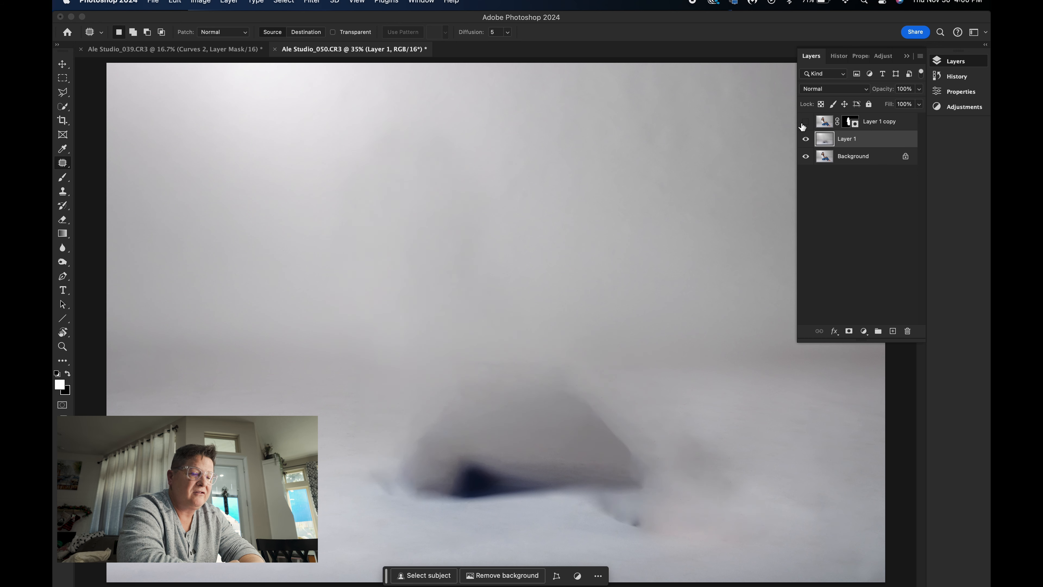
left_click(805, 124)
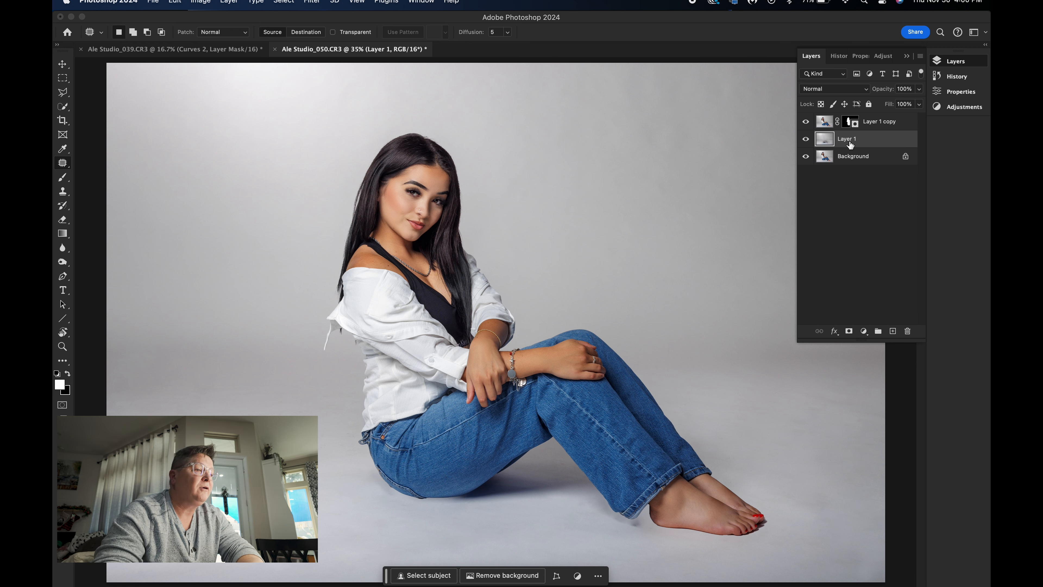
Apply a Gaussian Blur with a 75-pixel radius to Layer 1
left_click(312, 2)
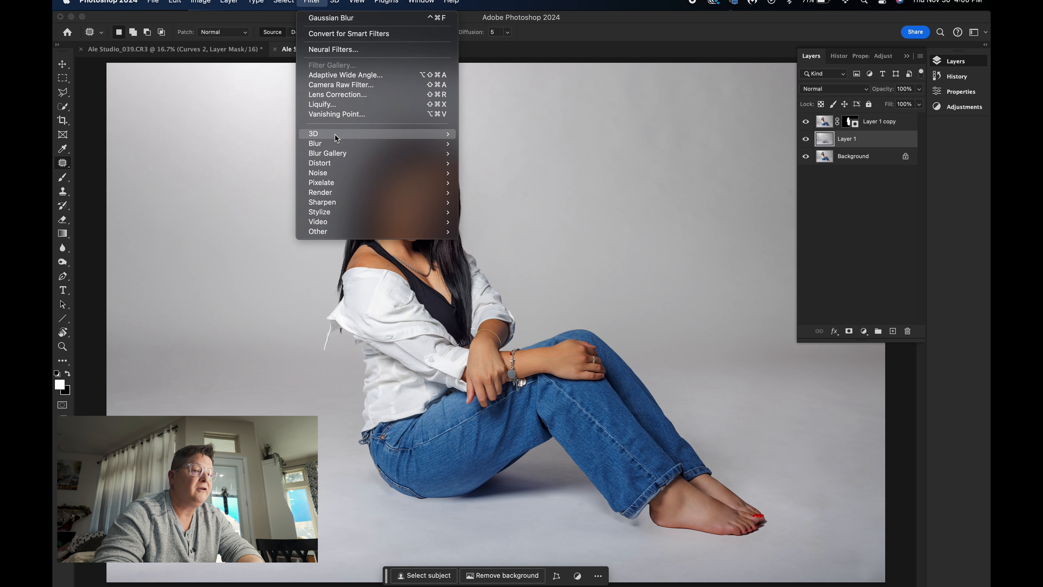
mouse_move(341, 148)
left_click(493, 183)
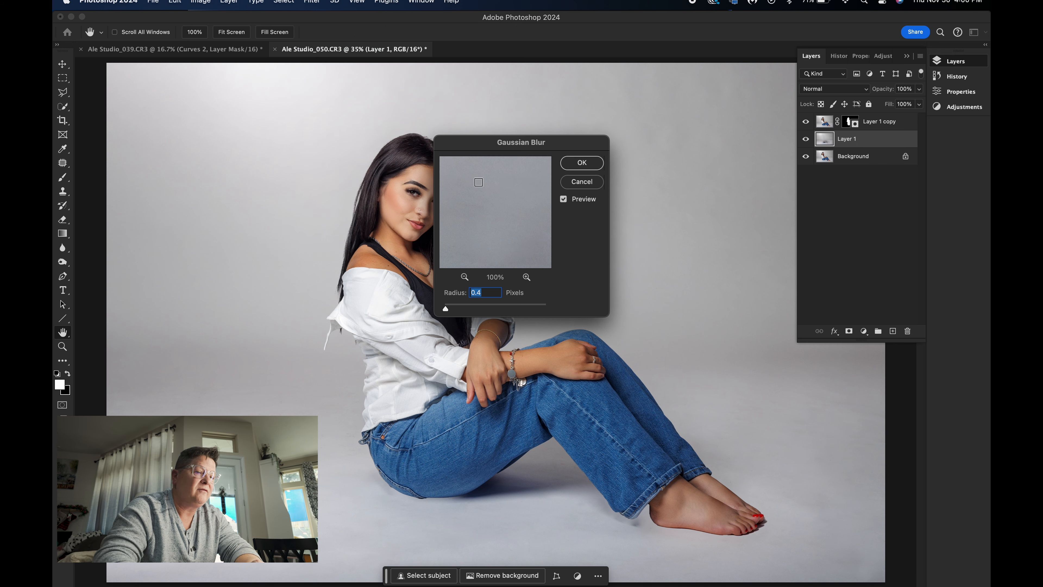
type("7")
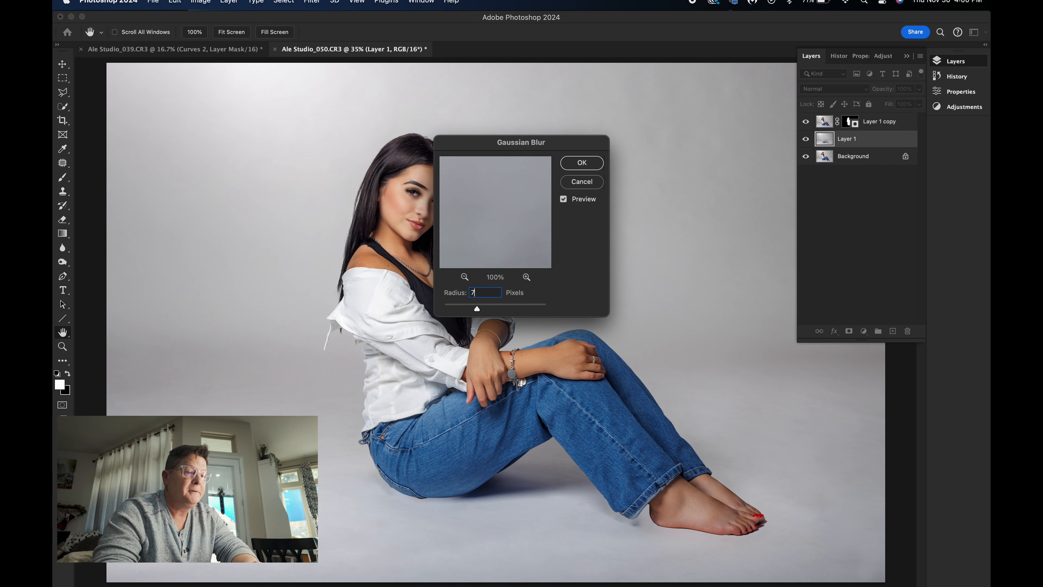
type("5")
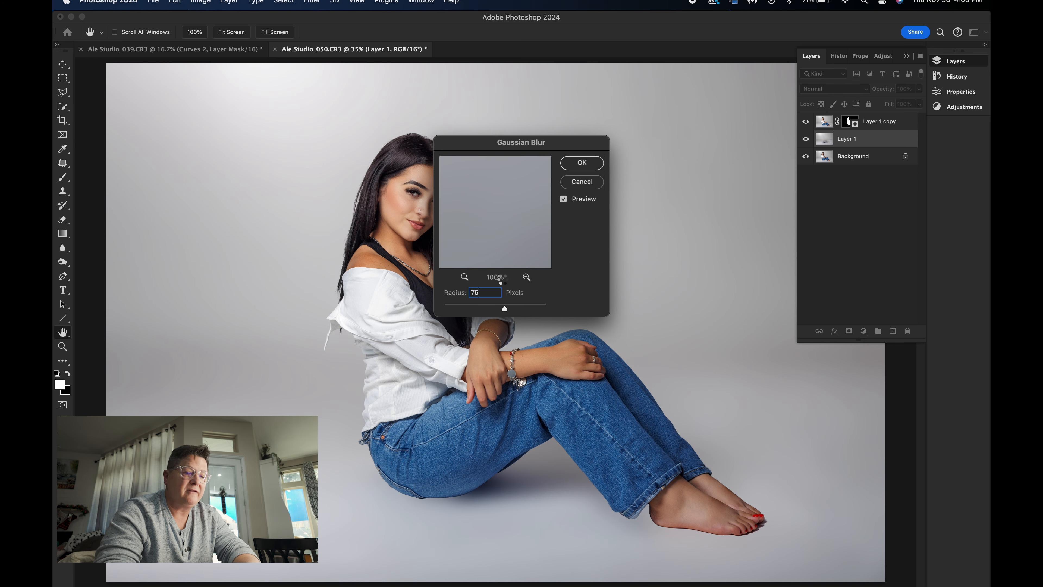
key("Return")
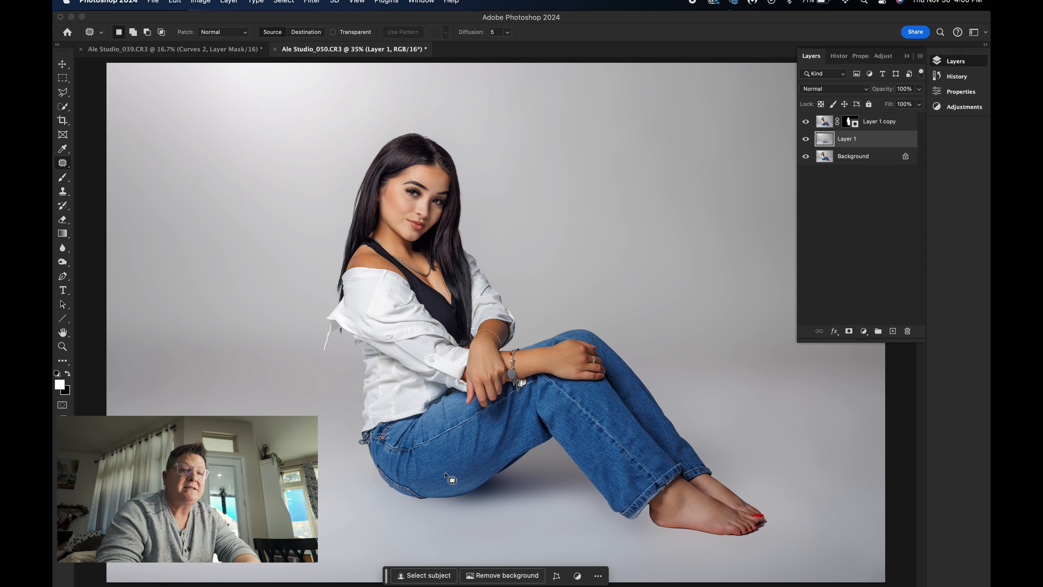
Add a layer mask to Layer 1 and enlarge the black brush to 1300 pixels at 30% opacity for painting on it
left_click(848, 331)
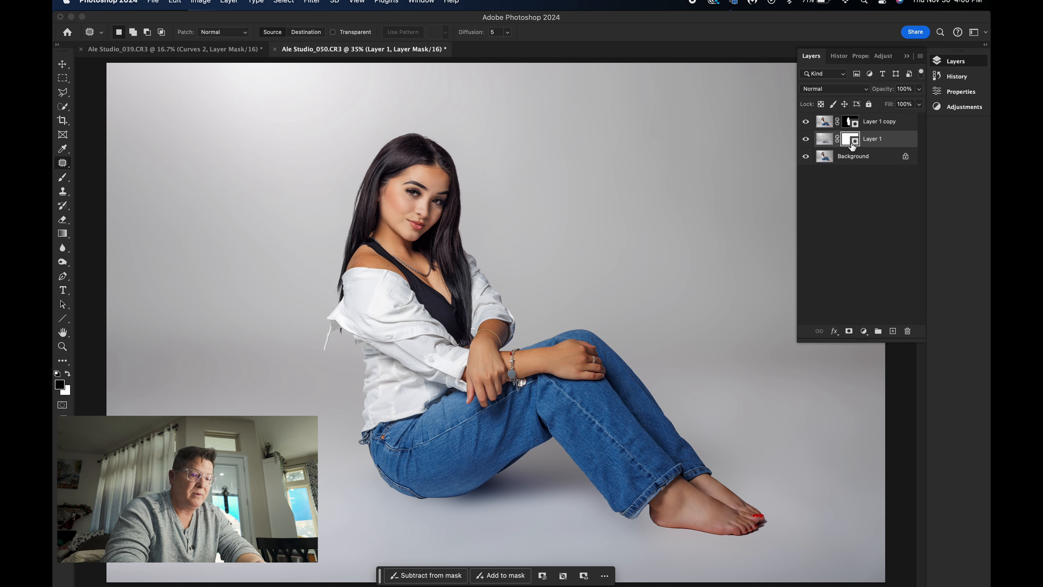
key("b")
key("bracketright")
key("bracketright")
key("bracketright")
key("bracketright")
key("bracketright")
key("bracketright")
key("bracketright")
key("bracketright")
key("bracketright")
key("bracketright")
key("bracketright")
key("bracketright")
key("bracketright")
key("bracketright")
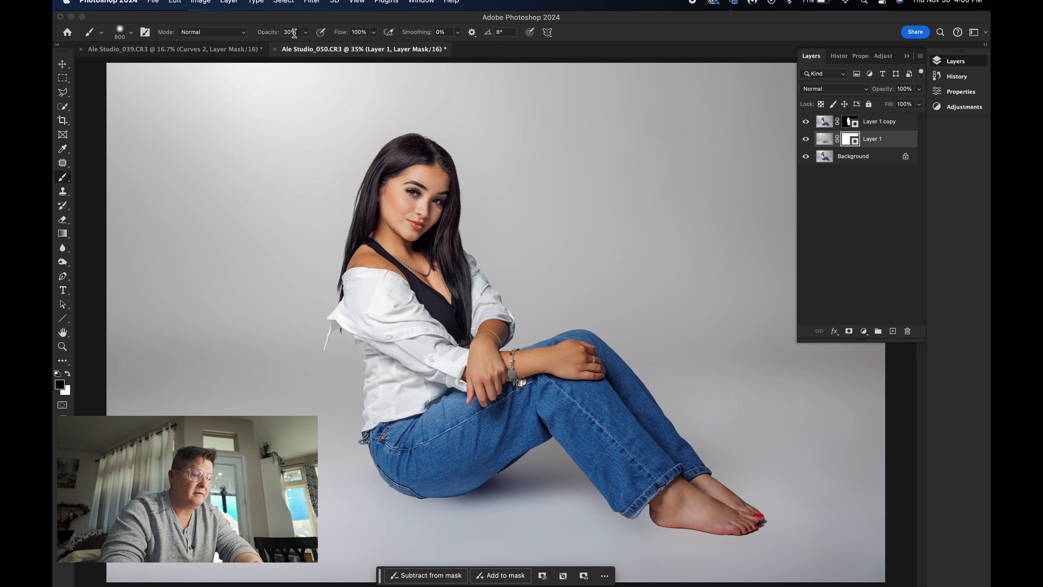
key("bracketright")
key("bracketright")
key("bracketright")
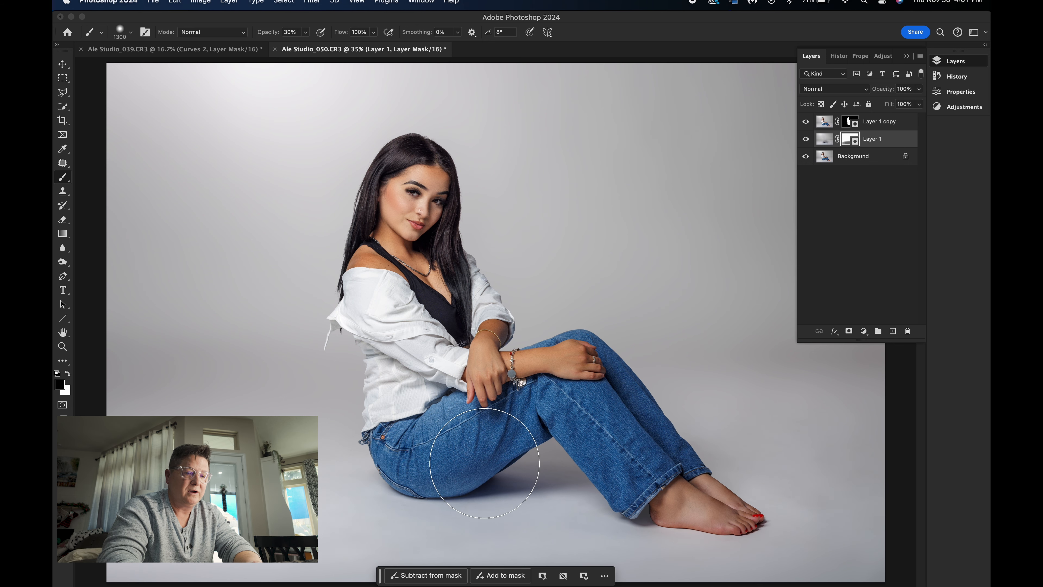
Paint black on Layer 1's mask over the floor shadows beneath the jeans and feet, reducing the brush to 1000 and then 800 pixels
key("bracketleft")
key("bracketleft")
key("bracketleft")
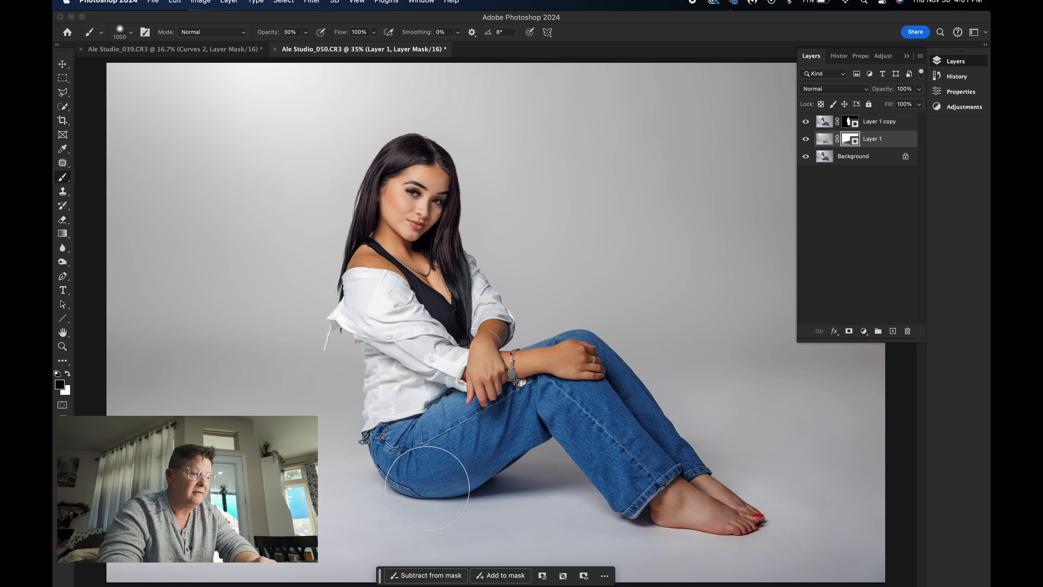
key("super+plus")
key("super+plus")
scroll(505, 481, "down", 10)
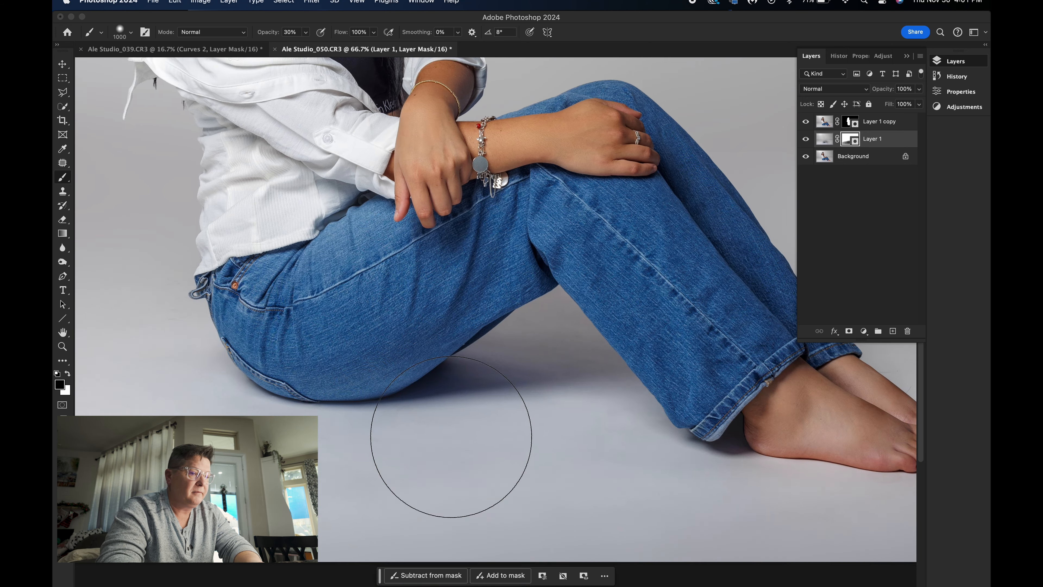
key("bracketleft")
key("bracketleft")
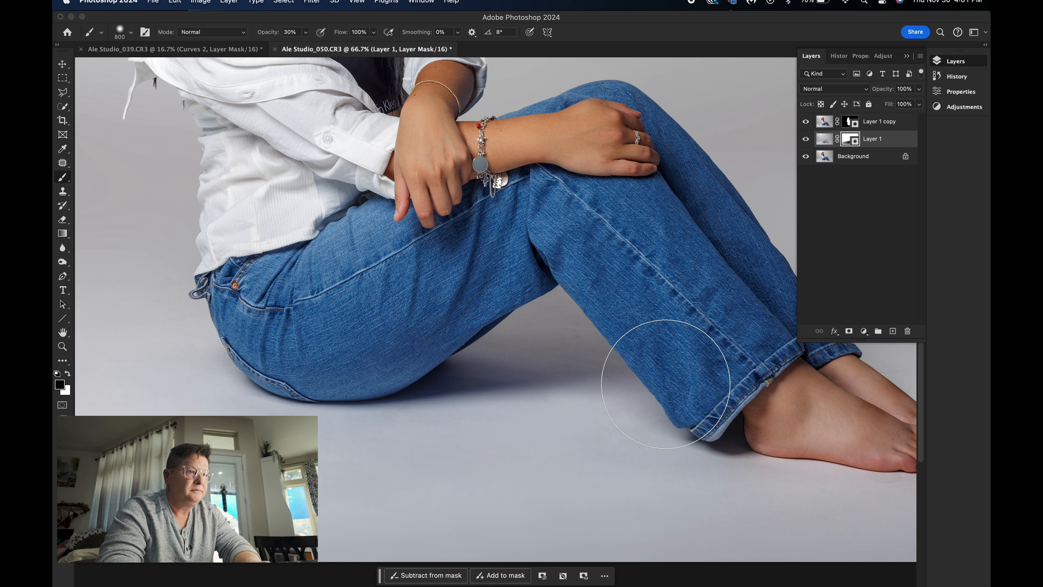
scroll(664, 372, "right", 5)
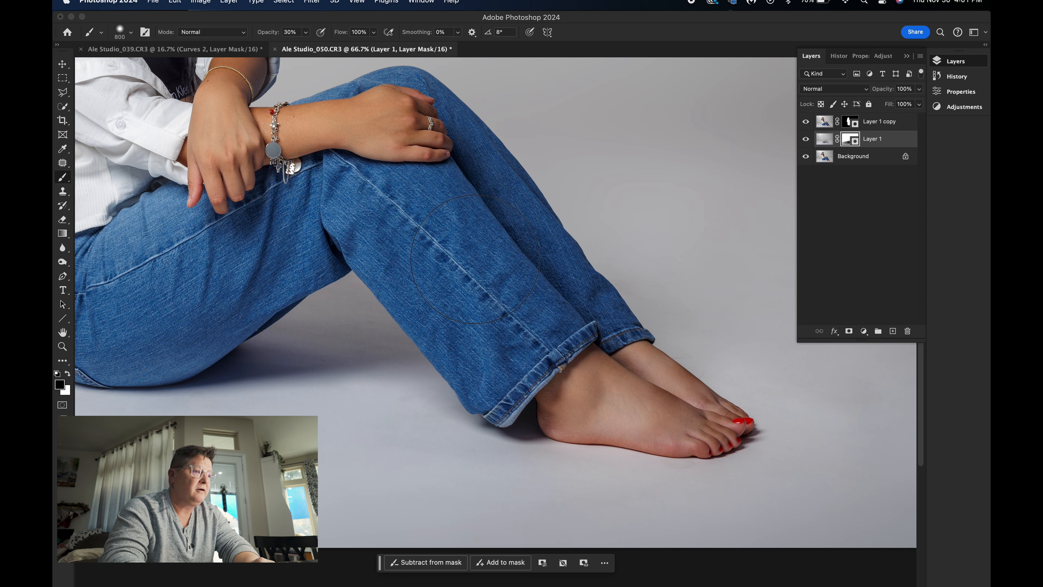
scroll(339, 173, "left", 7)
scroll(339, 174, "up", 3)
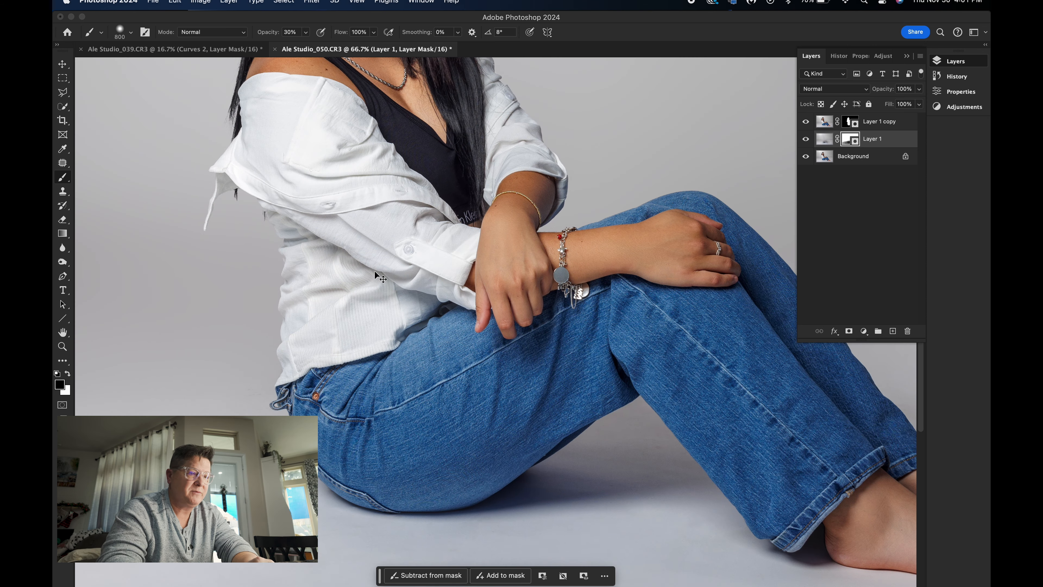
Reduce the brush to 175 pixels and paint black on Layer 1's mask over the hair tips hanging below the shirt collar
key("super+plus")
key("super+plus")
scroll(286, 264, "left", 5)
scroll(287, 264, "up", 2)
scroll(286, 264, "left", 10)
scroll(287, 265, "up", 5)
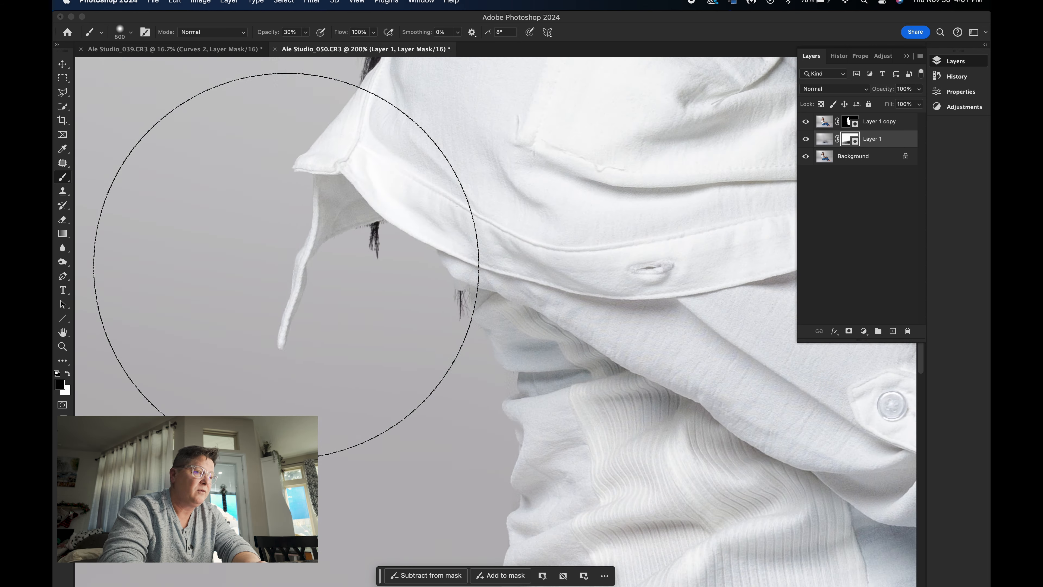
key("bracketleft")
key("bracketleft")
key("bracketleft")
key("bracketleft")
key("bracketleft")
key("bracketleft")
key("bracketleft")
key("bracketleft")
key("bracketleft")
key("bracketleft")
key("bracketleft")
key("bracketleft")
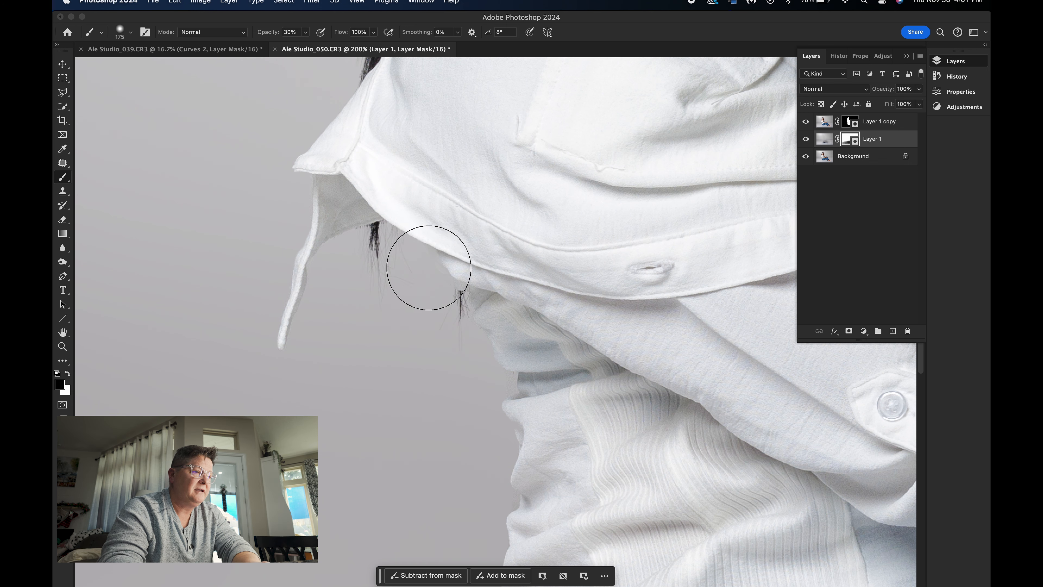
mouse_move(426, 314)
left_mouse_down()
mouse_move(401, 214)
mouse_move(375, 209)
mouse_move(357, 237)
mouse_move(416, 268)
left_mouse_up()
Inspect the hair outline against the backdrop from the shoulder, over the head and down the other side to the sleeve
scroll(419, 263, "up", 7)
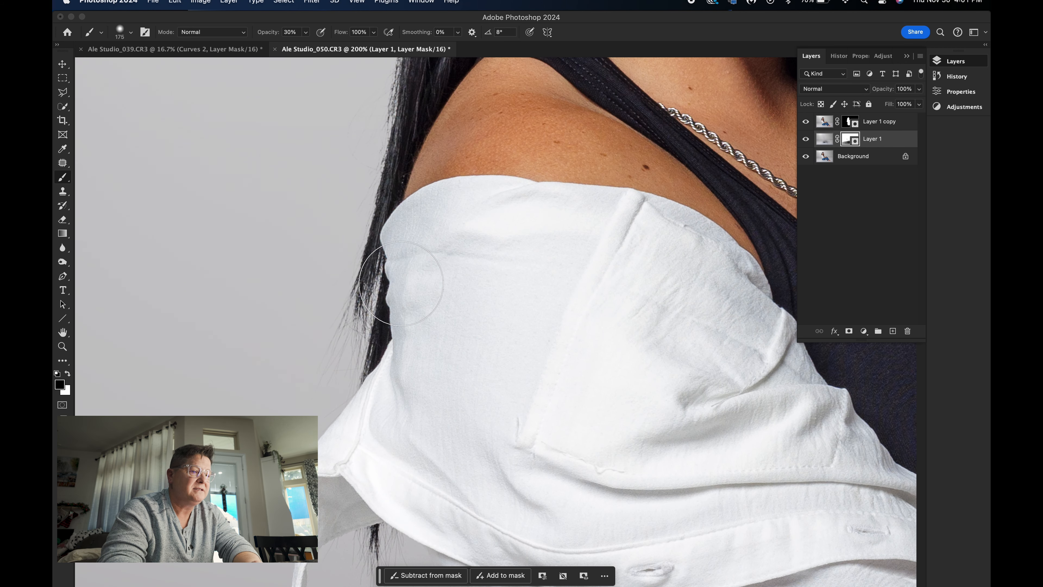
scroll(427, 83, "up", 1)
scroll(426, 83, "up", 7)
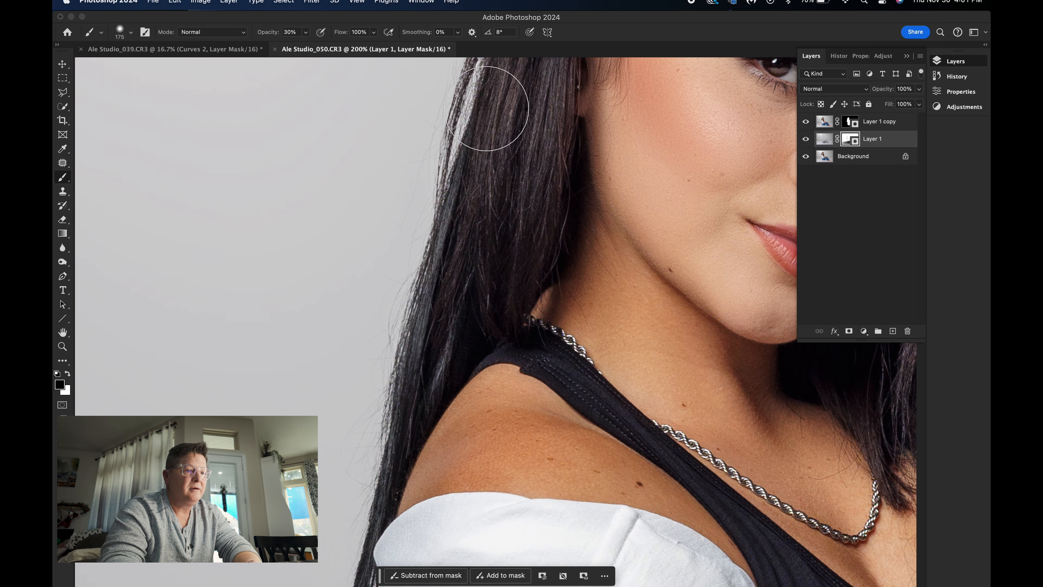
scroll(459, 261, "up", 7)
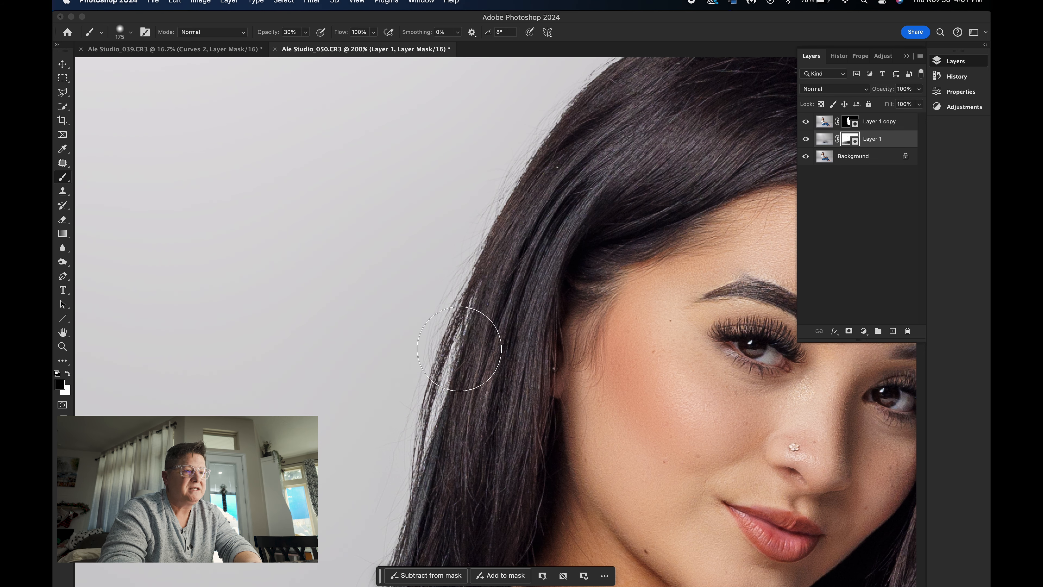
scroll(524, 268, "up", 3)
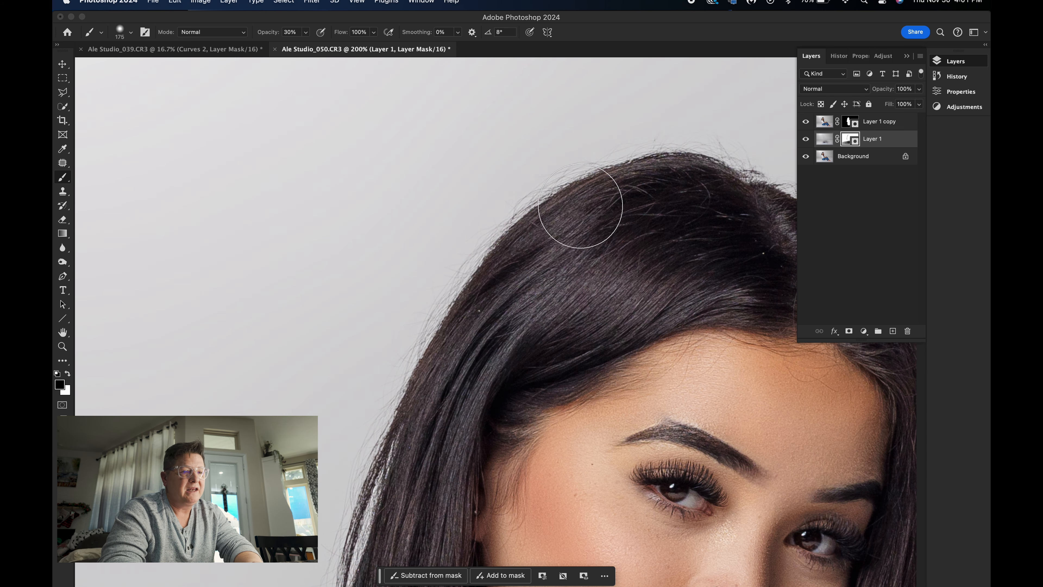
scroll(582, 209, "right", 7)
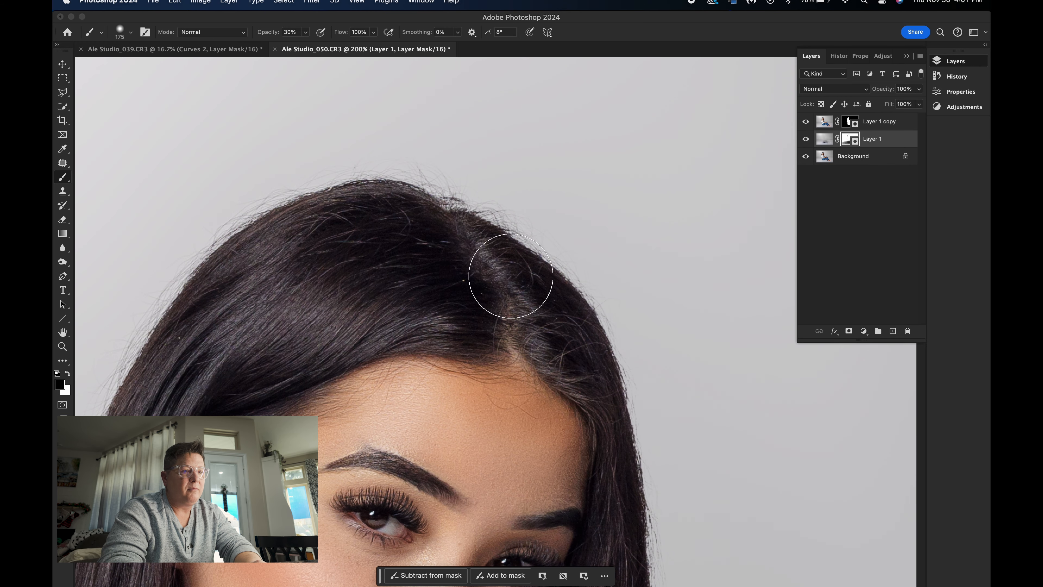
scroll(612, 497, "down", 5)
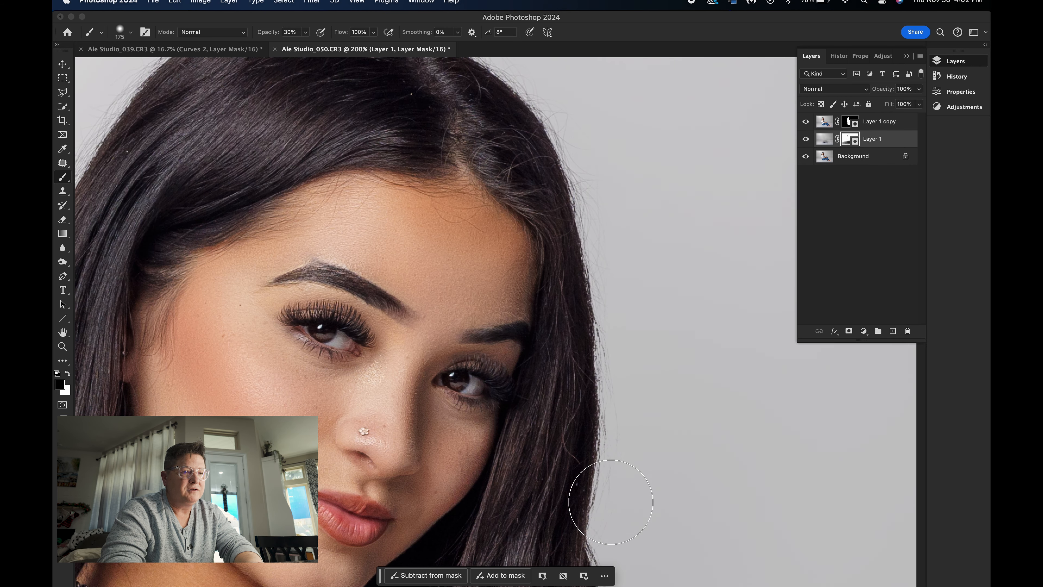
scroll(552, 385, "down", 6)
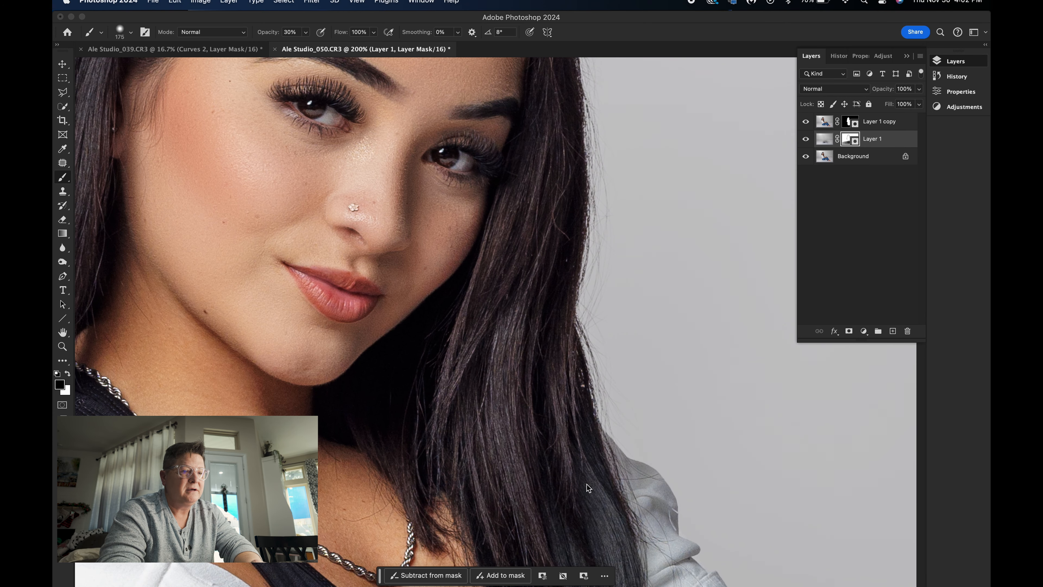
scroll(552, 375, "down", 7)
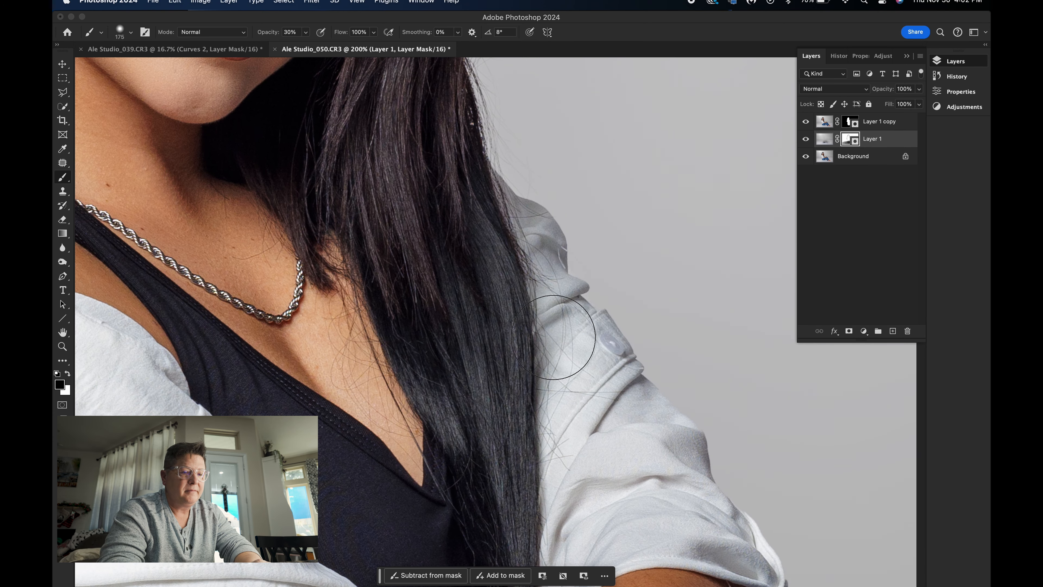
scroll(561, 414, "down", 6)
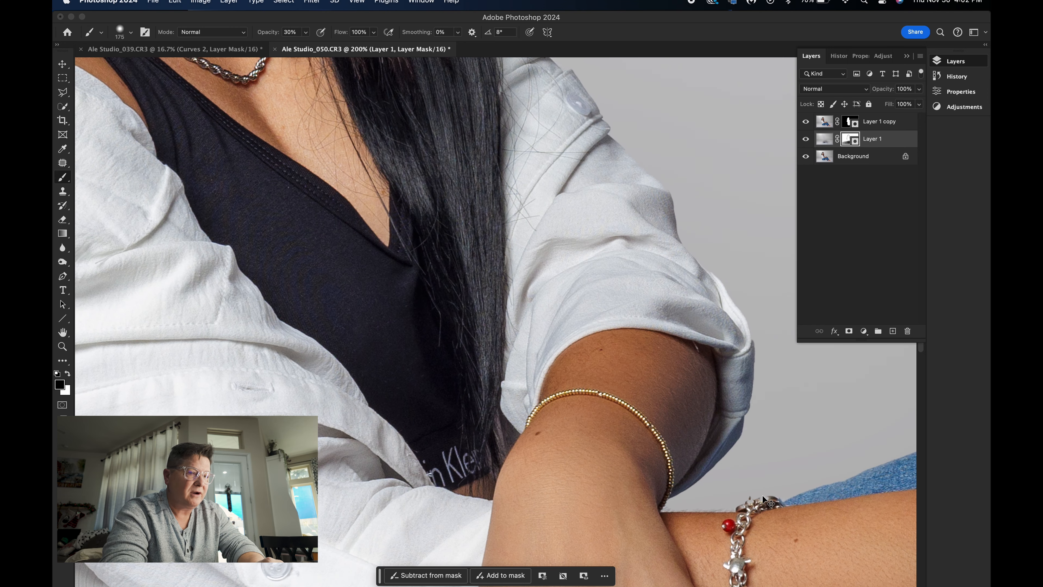
Reduce the brush to 35 pixels for masking the fine arm hair and bracelet edges along the forearm
key("super+plus")
key("super+plus")
key("super+plus")
scroll(550, 324, "down", 12)
scroll(551, 325, "right", 16)
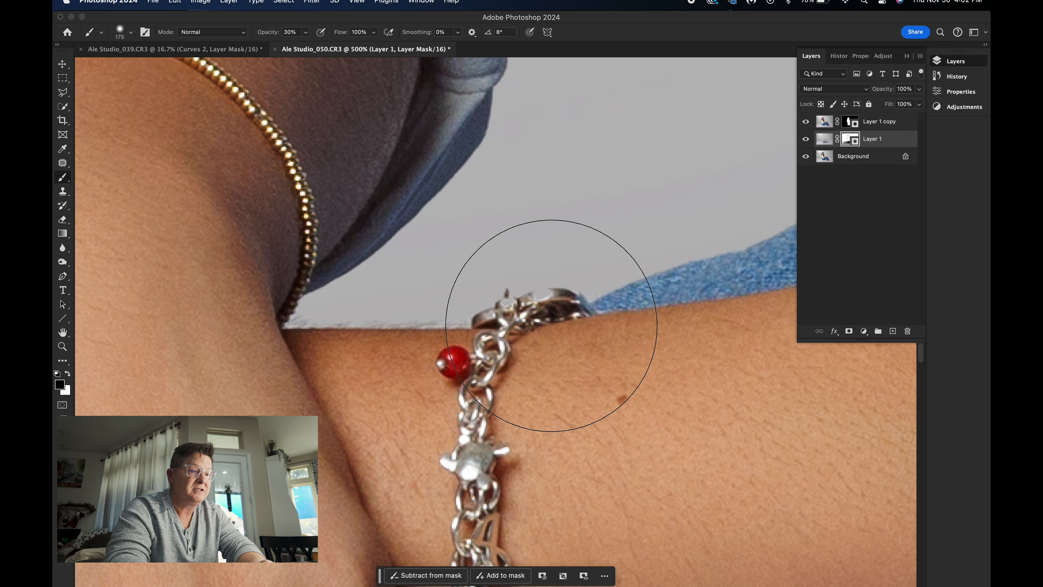
key("super+plus")
key("bracketleft")
key("bracketleft")
key("bracketleft")
key("bracketleft")
key("bracketleft")
key("bracketleft")
key("bracketleft")
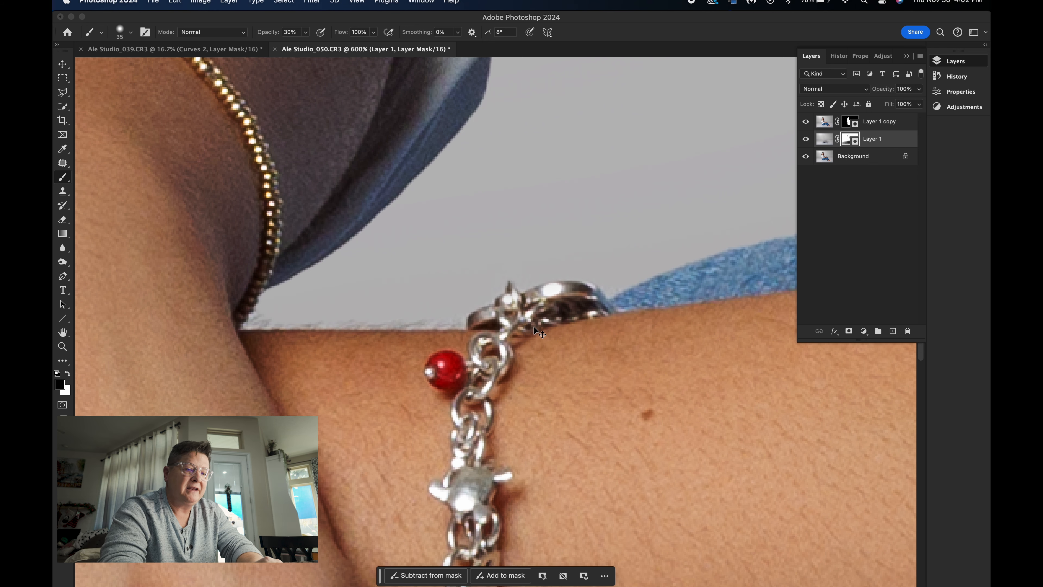
Examine the backdrop and floor around the jeans, ankles and feet, and the area around the upper body, for leftover marks
key("super+minus")
key("super+minus")
key("super+minus")
key("super+minus")
key("super+minus")
key("super+minus")
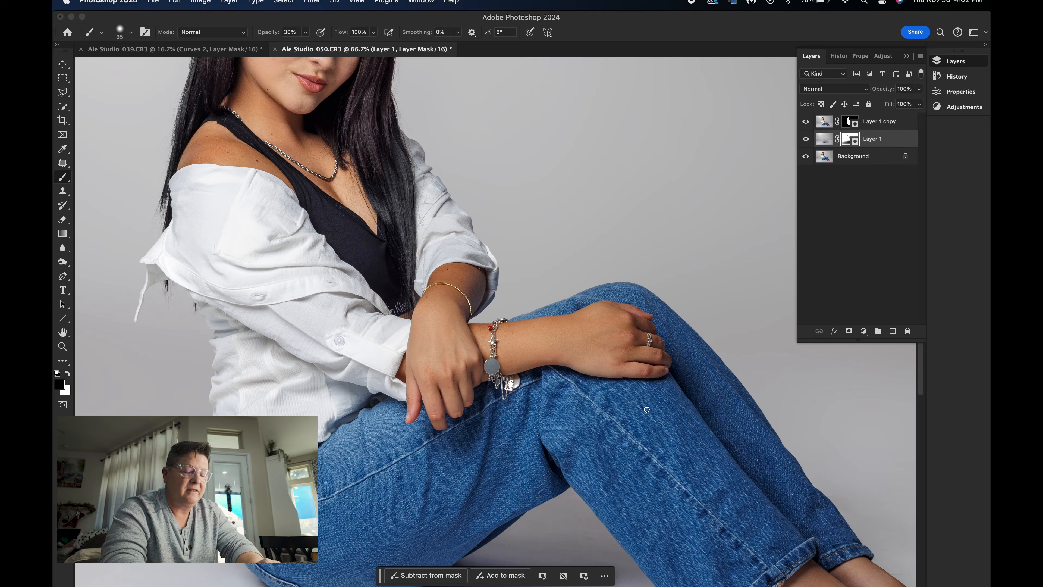
scroll(647, 410, "down", 10)
scroll(647, 410, "right", 10)
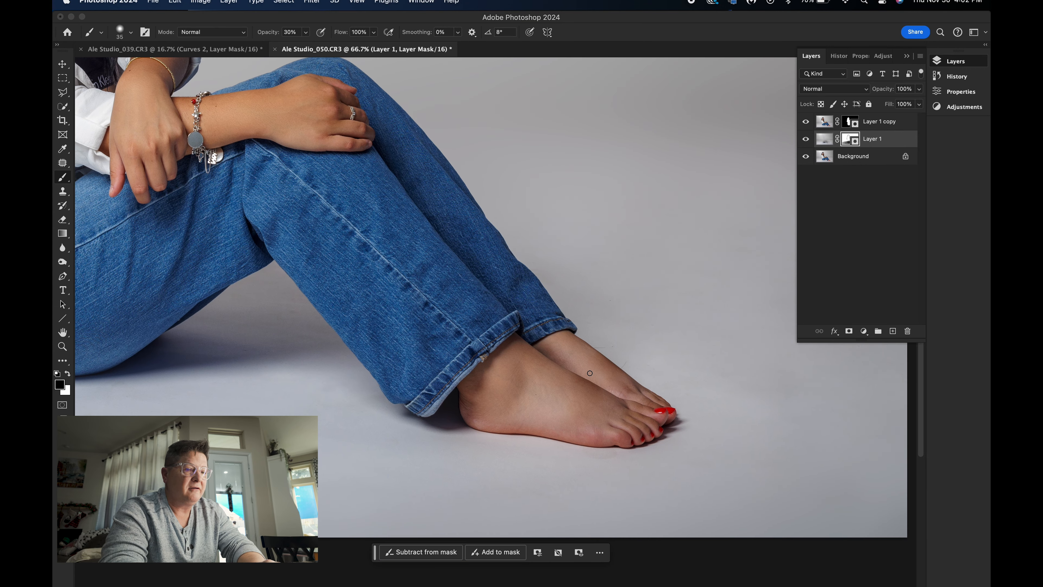
scroll(589, 372, "up", 5)
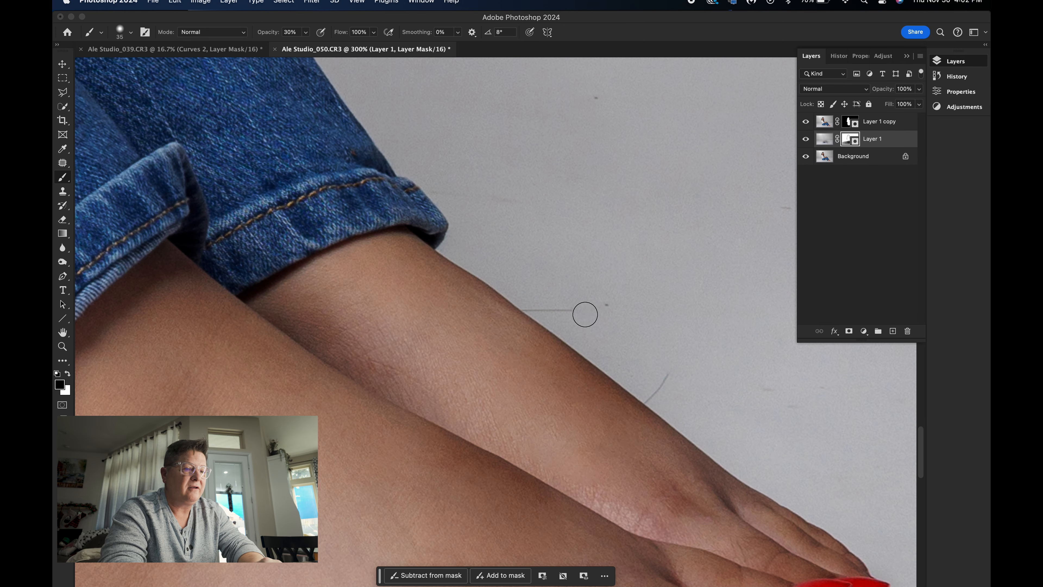
scroll(693, 347, "up", 3)
scroll(693, 347, "right", 5)
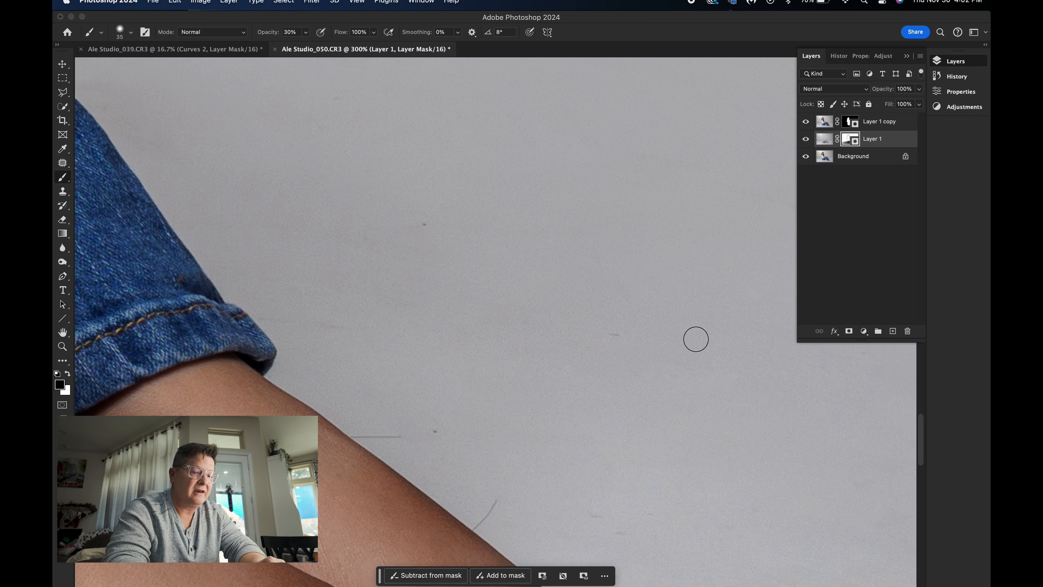
scroll(411, 374, "down", 5)
scroll(411, 374, "left", 5)
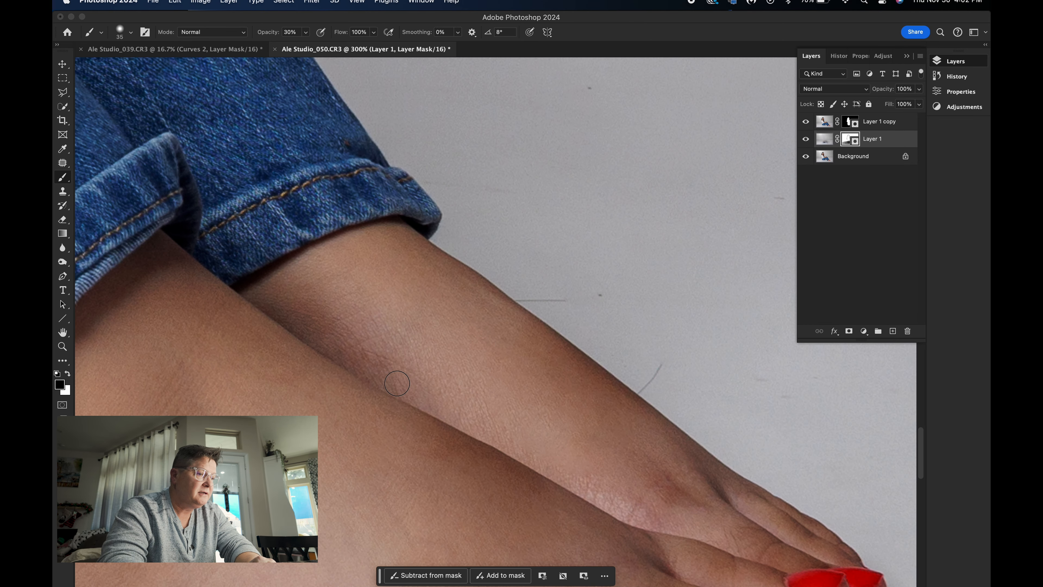
scroll(397, 386, "down", 5)
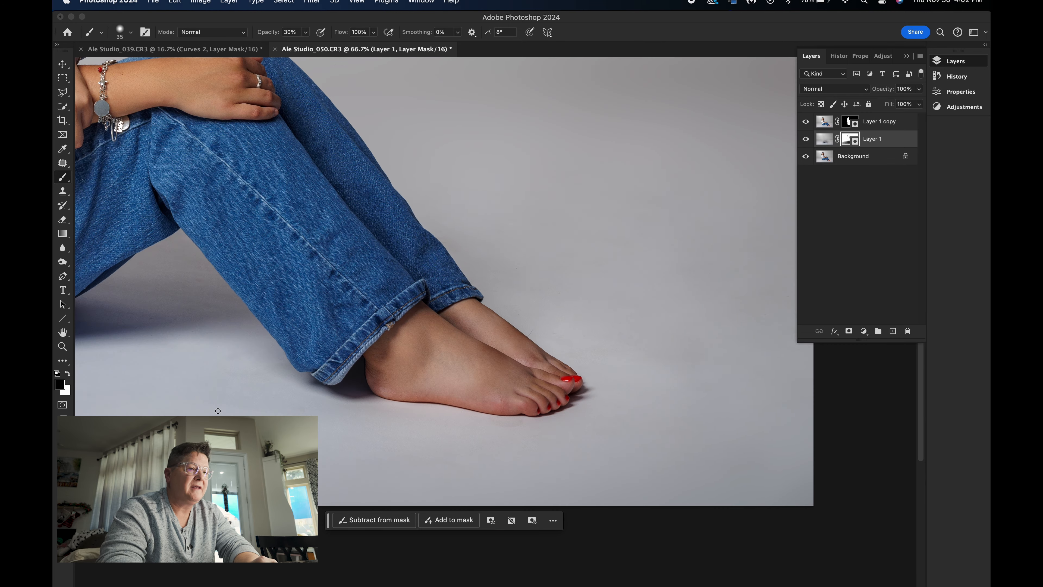
scroll(217, 410, "up", 10)
scroll(217, 410, "left", 5)
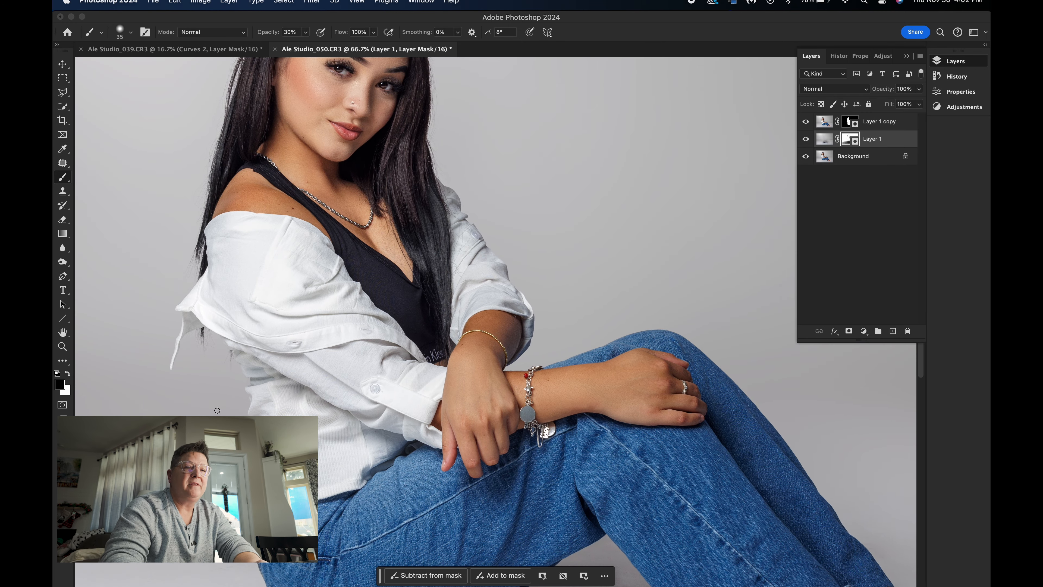
Add a new layer above Layer 1 copy in Overlay mode, filled with the Overlay-neutral 50% gray
key("super+0")
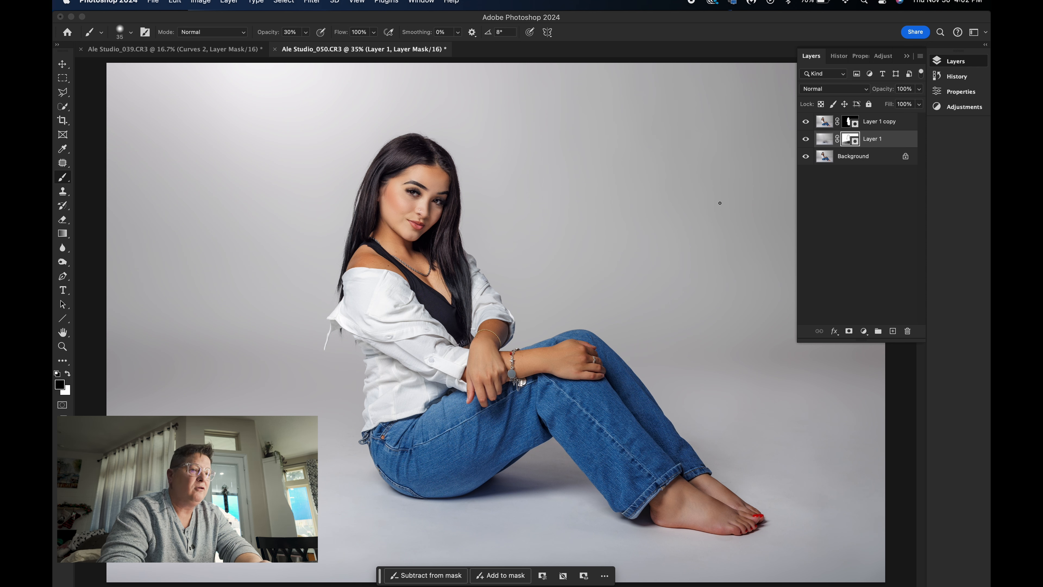
key("z")
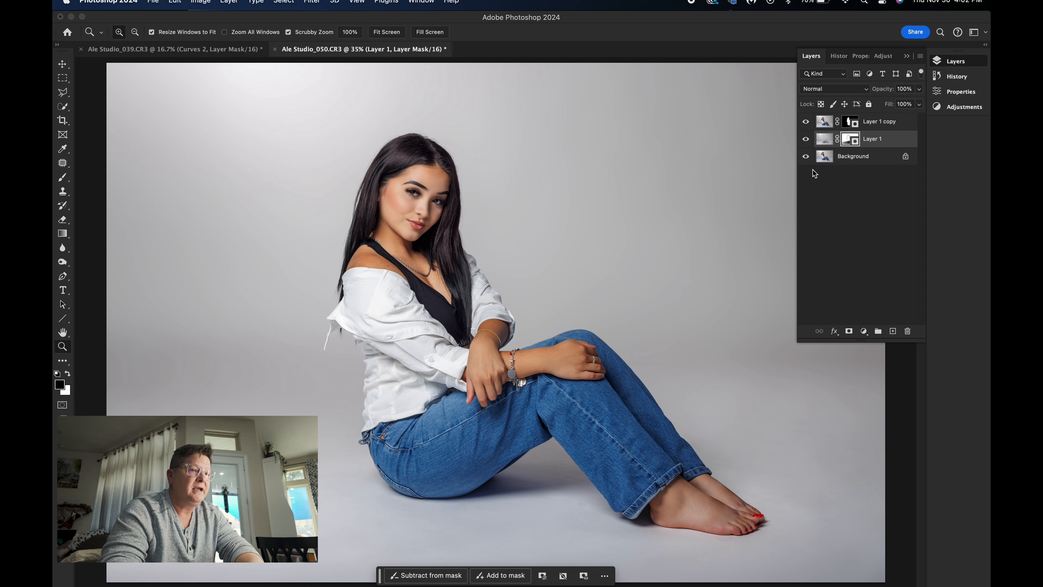
left_click_drag(468, 204, 518, 239)
scroll(371, 229, "left", 10)
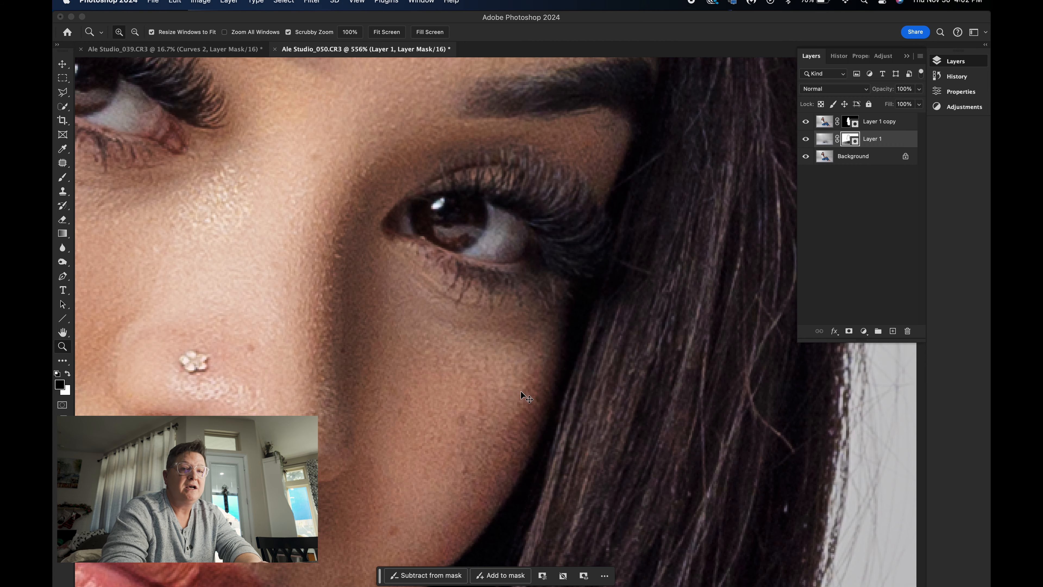
key("super+1")
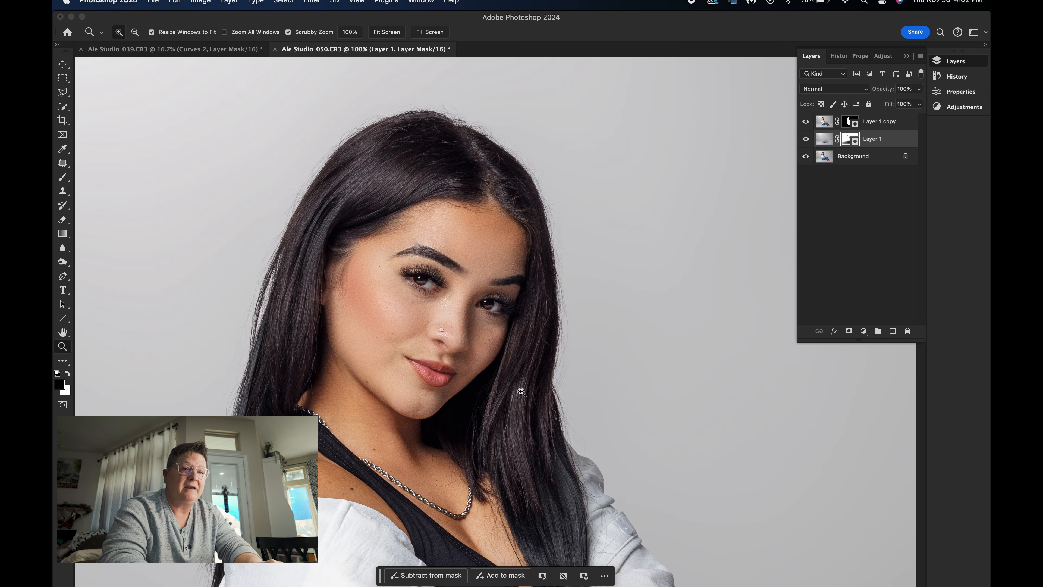
left_click(885, 129)
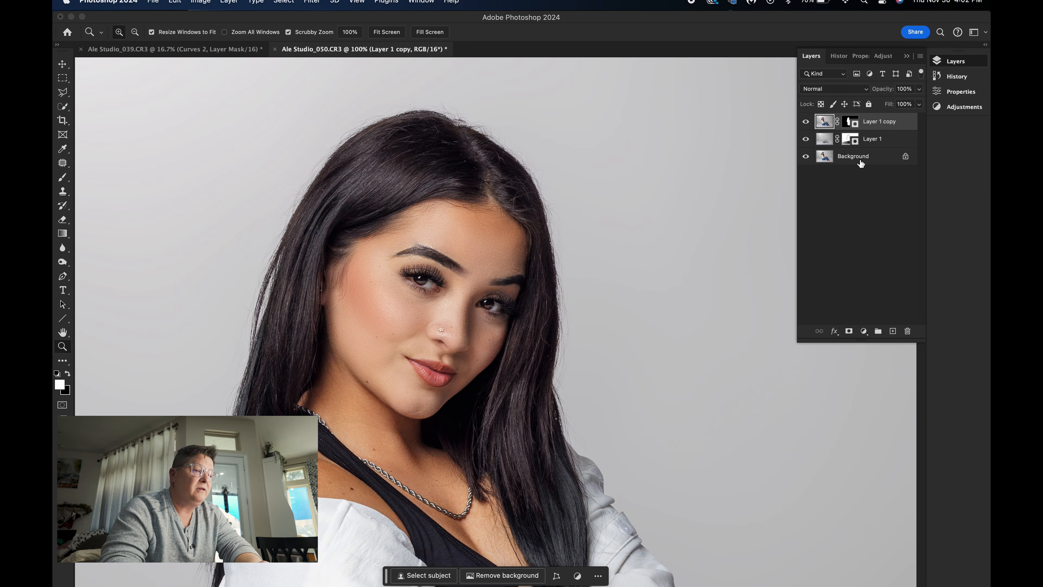
key("super+shift+n")
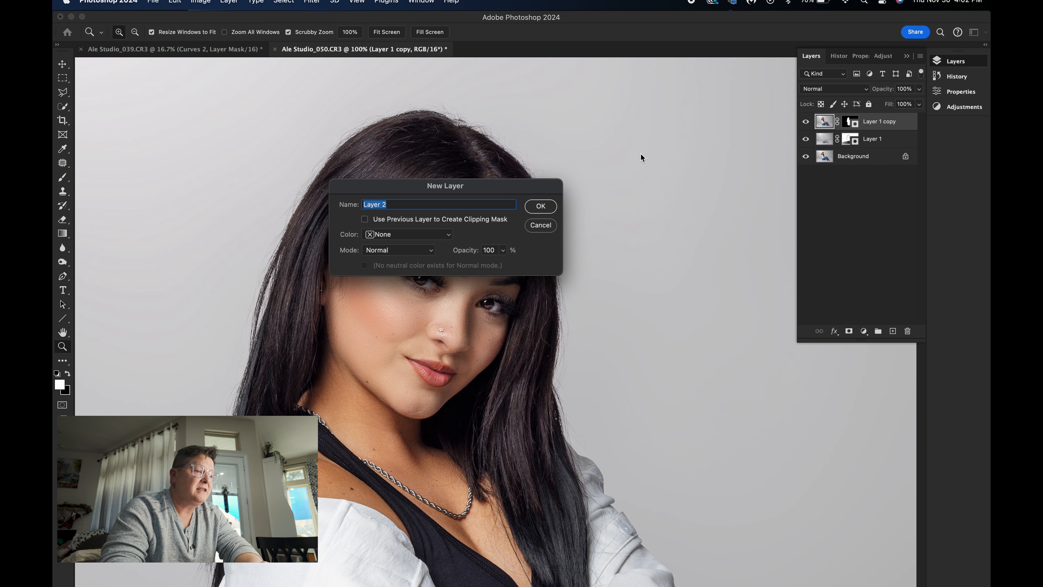
left_click(413, 251)
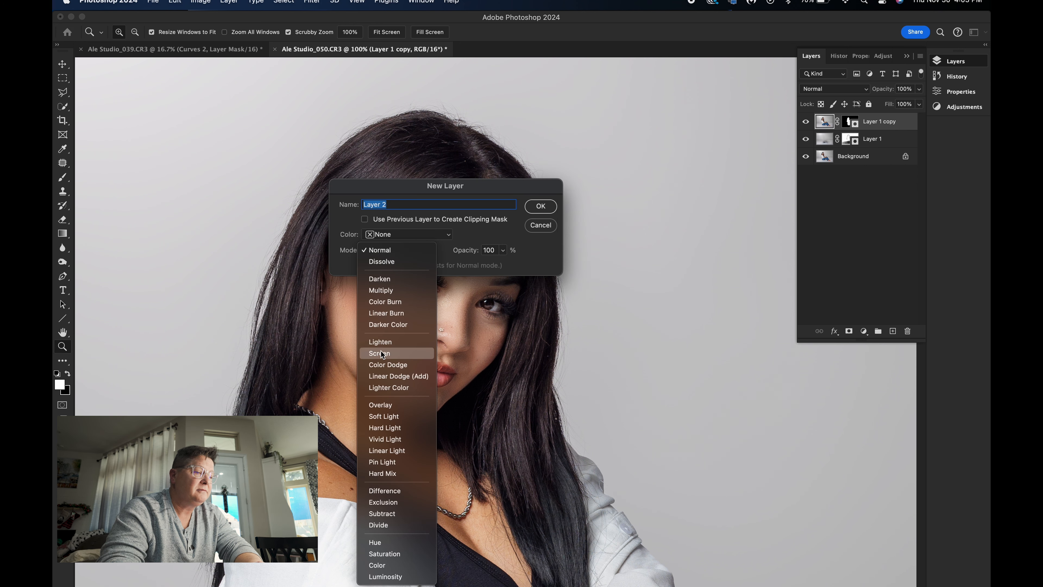
left_click(382, 406)
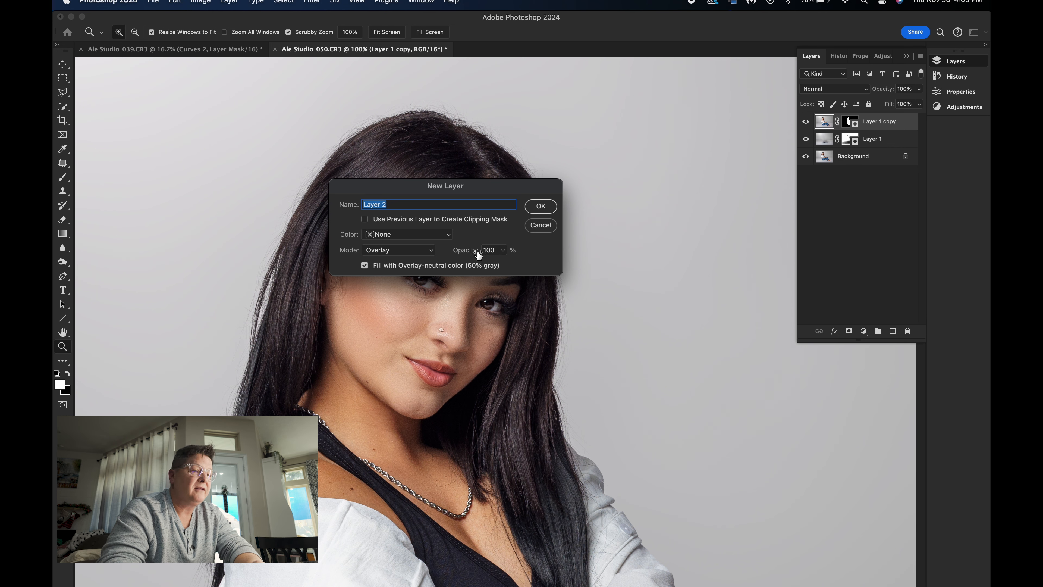
left_click(542, 206)
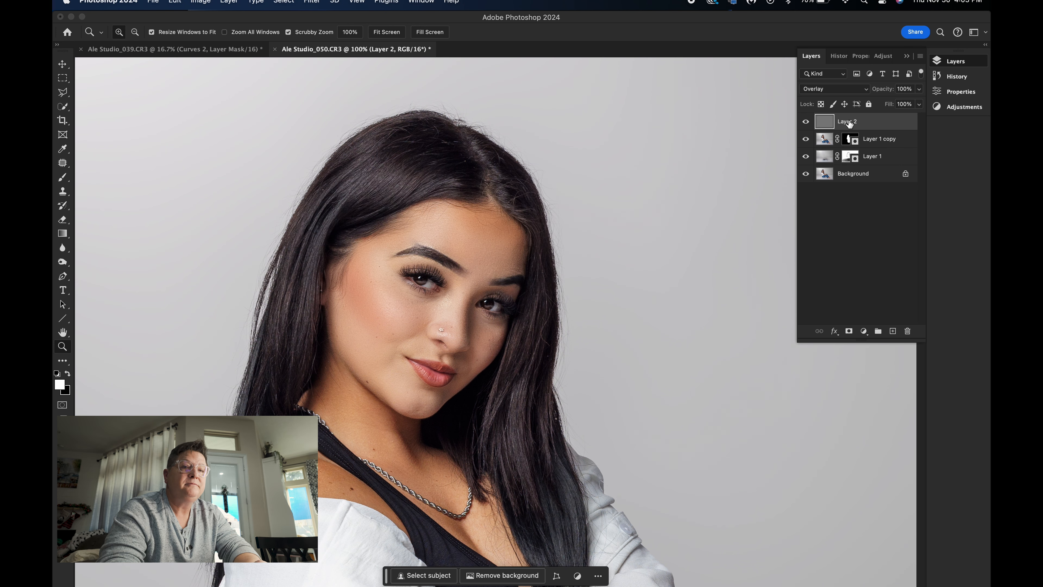
Set the gray Overlay layer's opacity to 35%
key("super+minus")
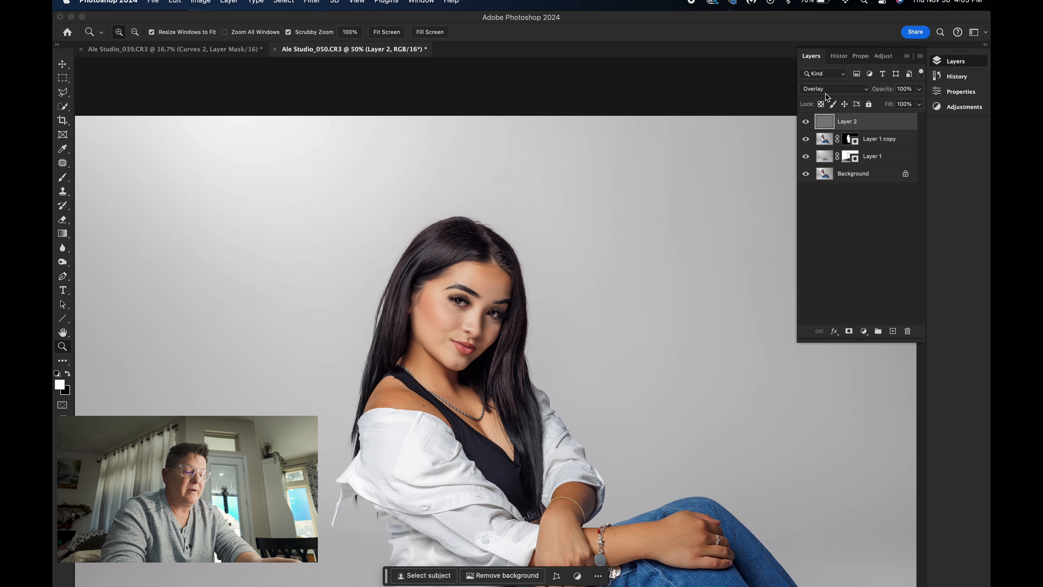
left_click(906, 89)
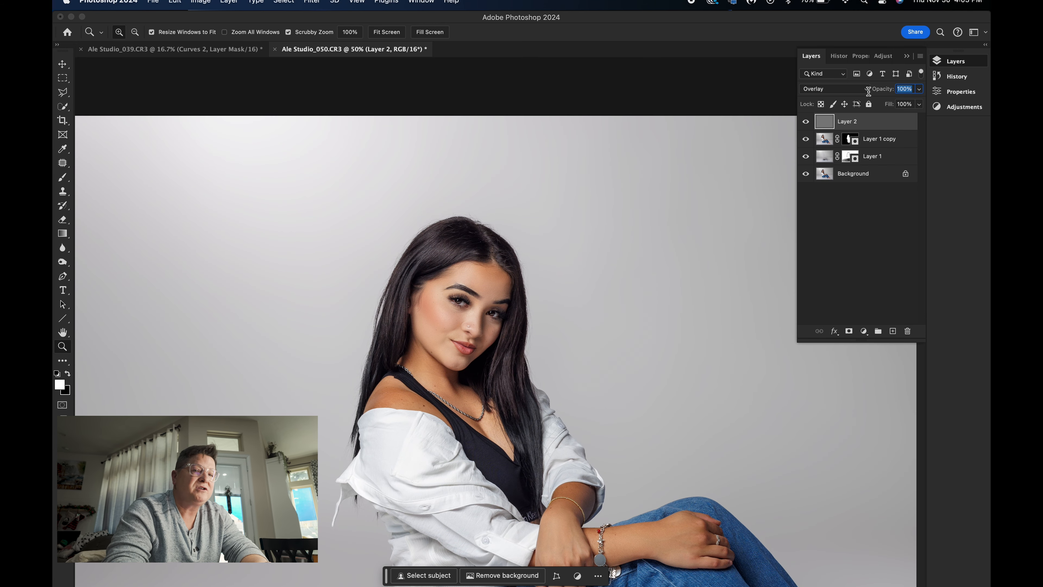
type("35")
key("Return")
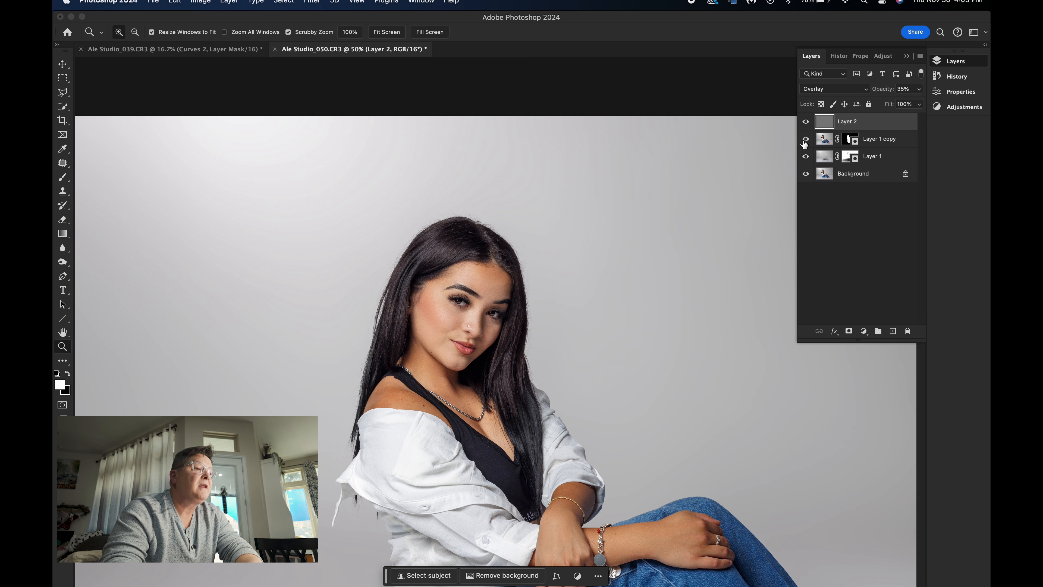
Add 12.5% monochromatic noise with uniform distribution to the gray Overlay layer
left_click(309, 3)
mouse_move(345, 193)
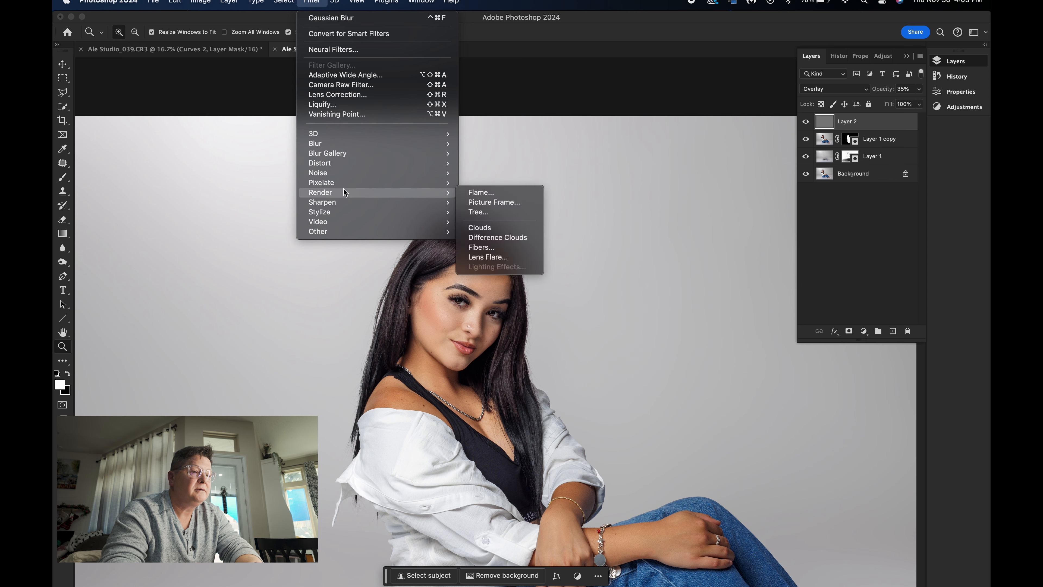
mouse_move(389, 174)
left_click(473, 176)
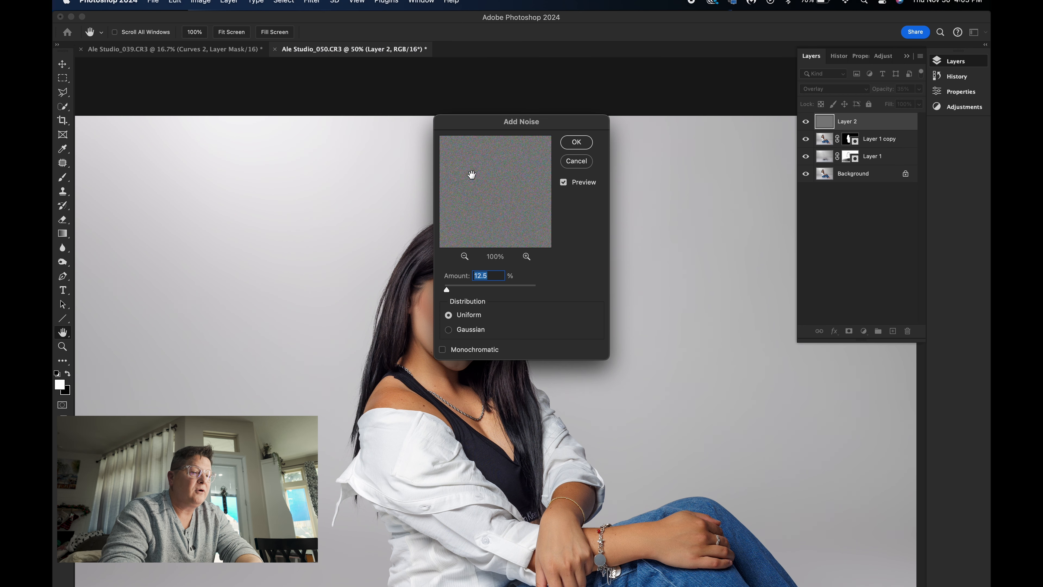
left_click(447, 348)
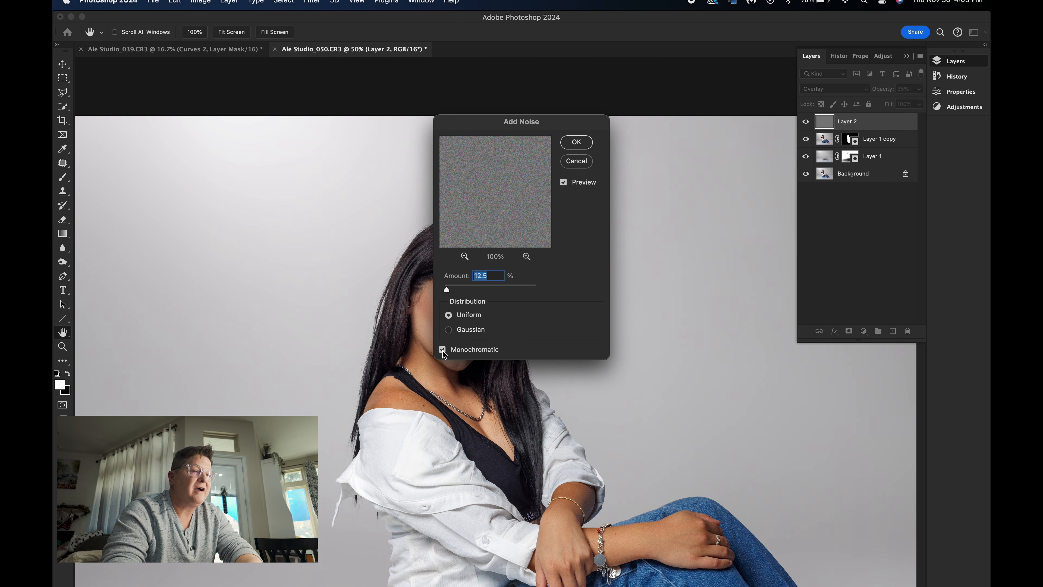
left_click(576, 142)
key("z")
left_click(573, 147)
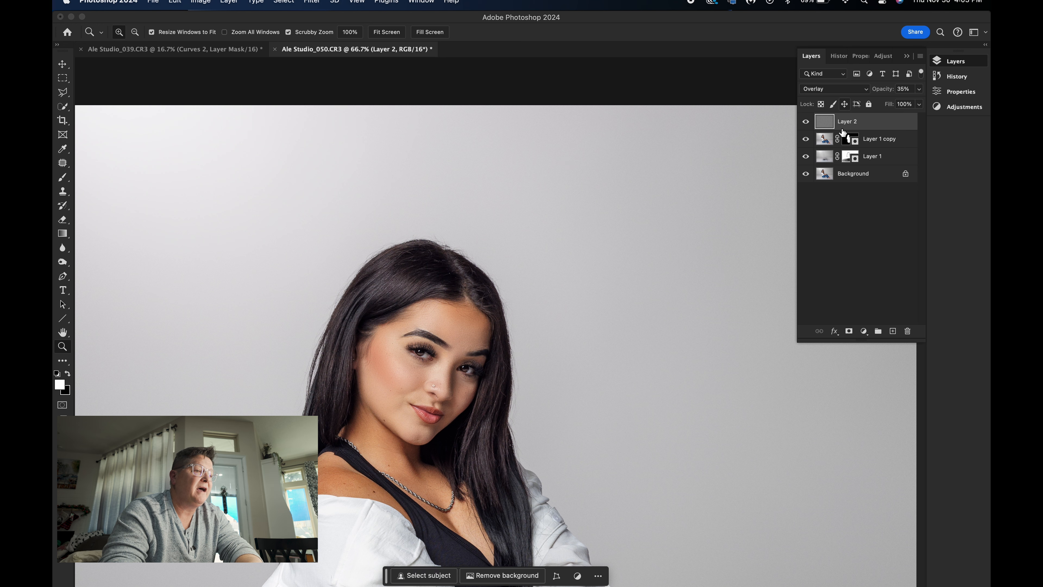
Soften the noise on the gray Overlay layer with a Gaussian Blur of 0.9 pixels radius
left_click(312, 3)
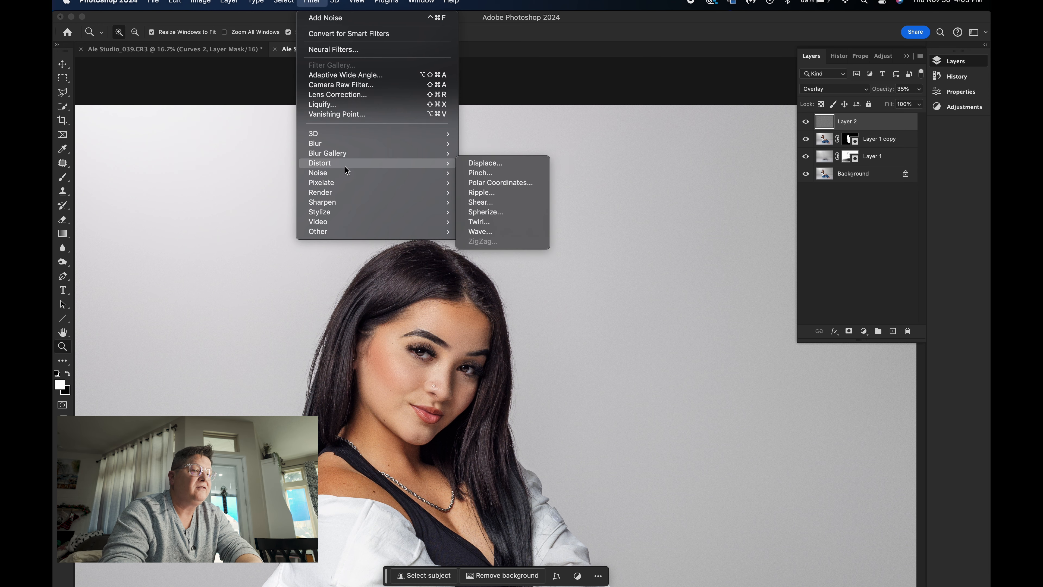
mouse_move(344, 168)
mouse_move(345, 143)
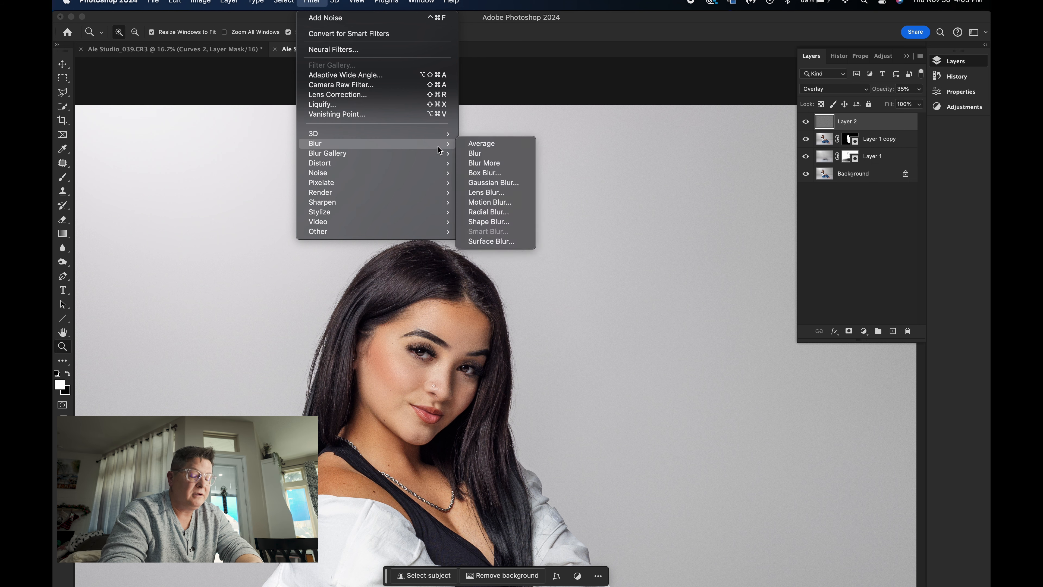
left_click(485, 181)
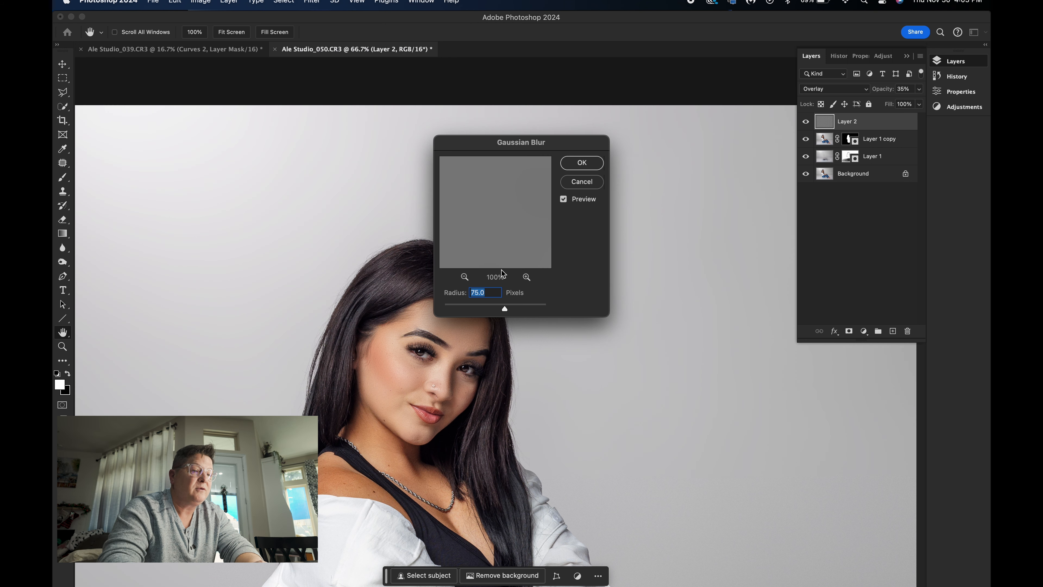
key("BackSpace")
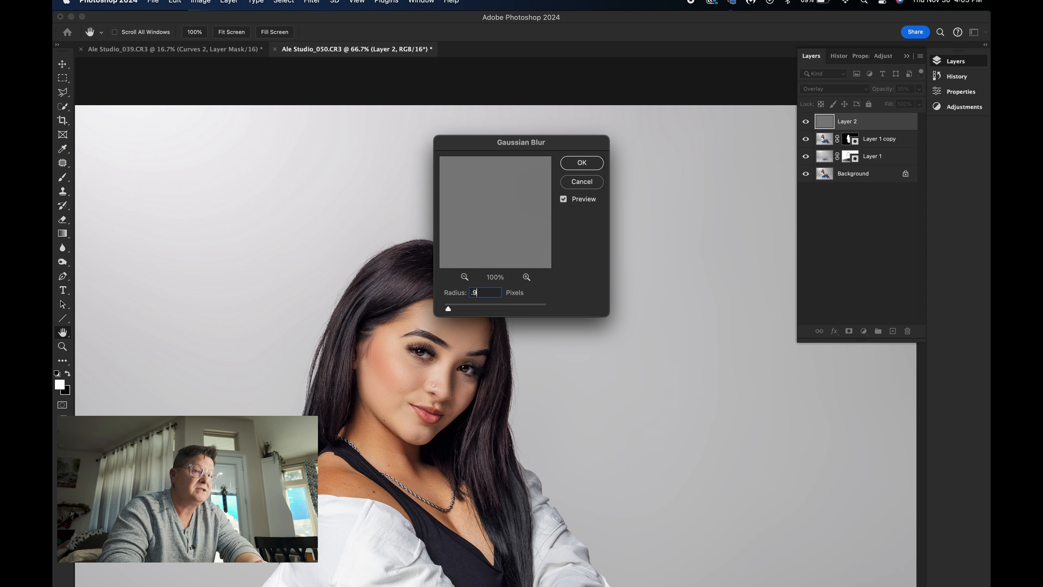
type(".9")
key("Return")
Examine the grain along the hair edge, on the face and backdrop up close, and across the whole image
key("z")
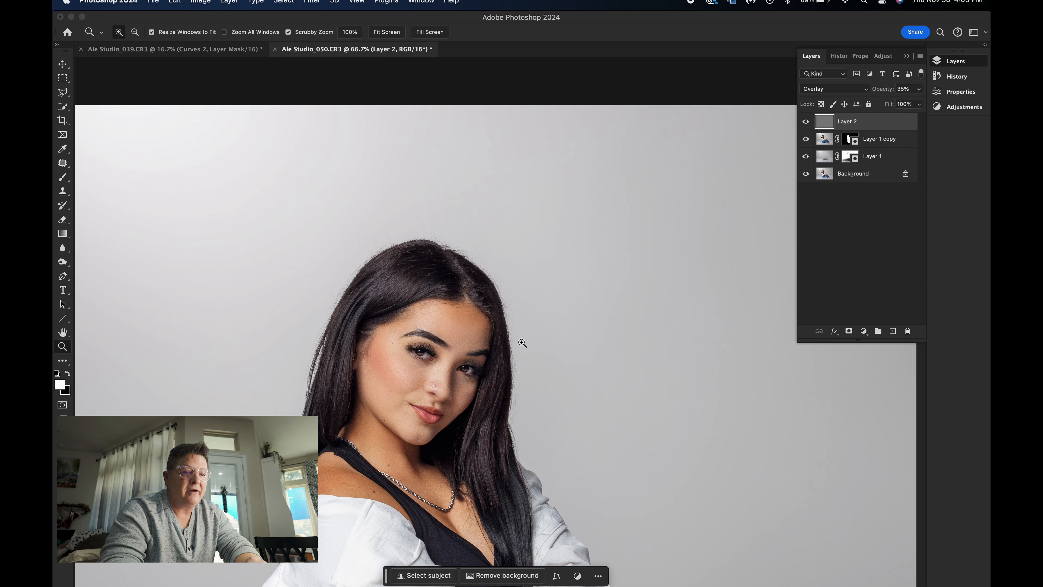
left_click_drag(485, 356, 547, 347)
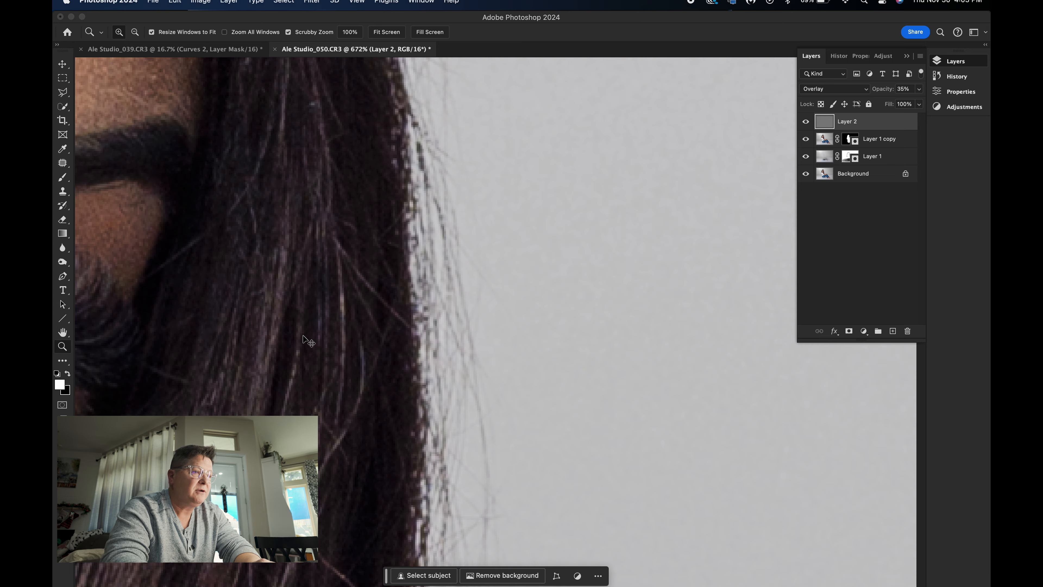
key("super+minus")
key("super+minus")
key("super+minus")
key("super+minus")
key("super+minus")
key("super+minus")
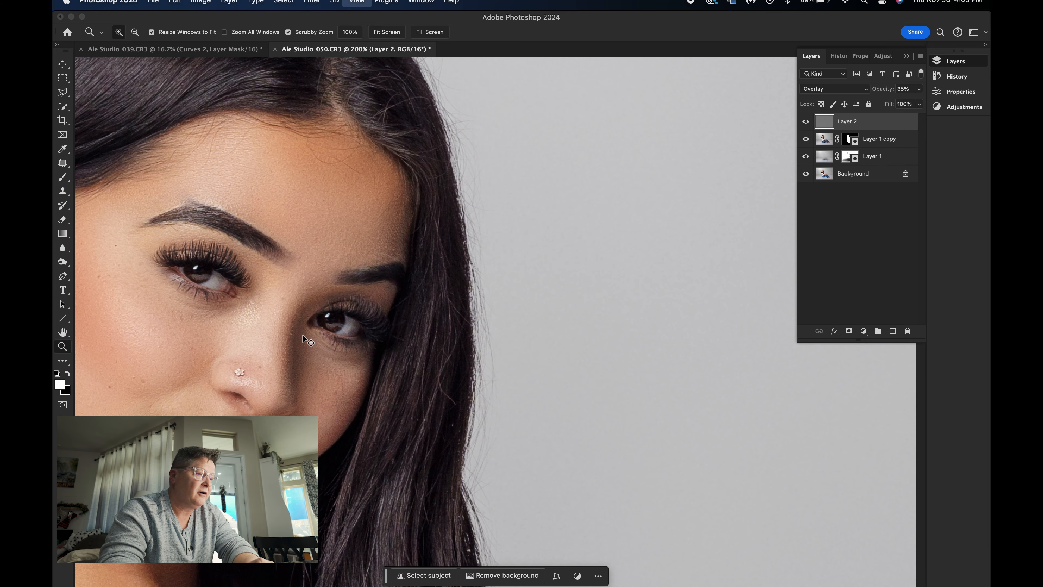
scroll(497, 322, "down", 10)
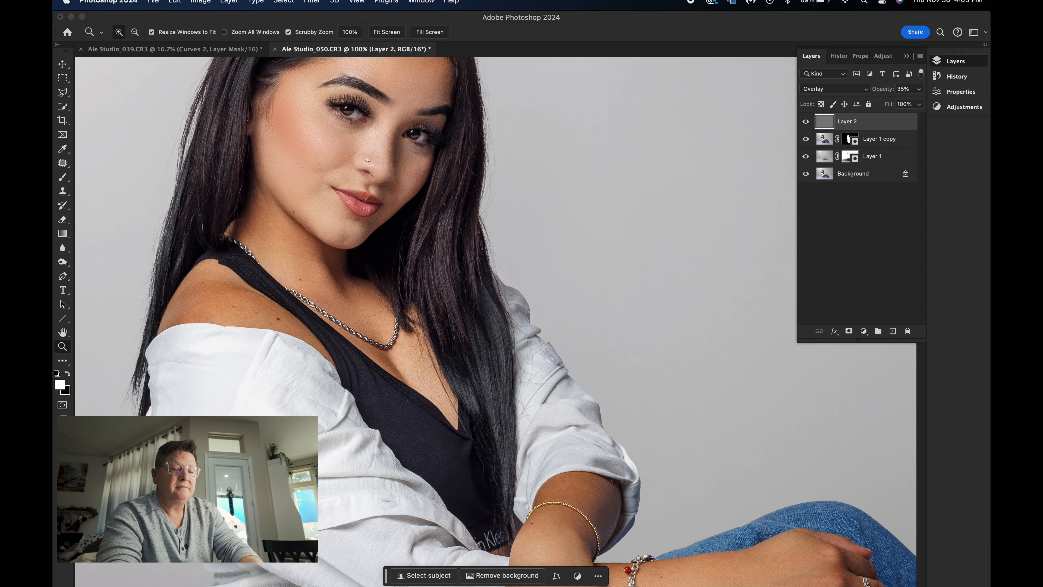
key("super+0")
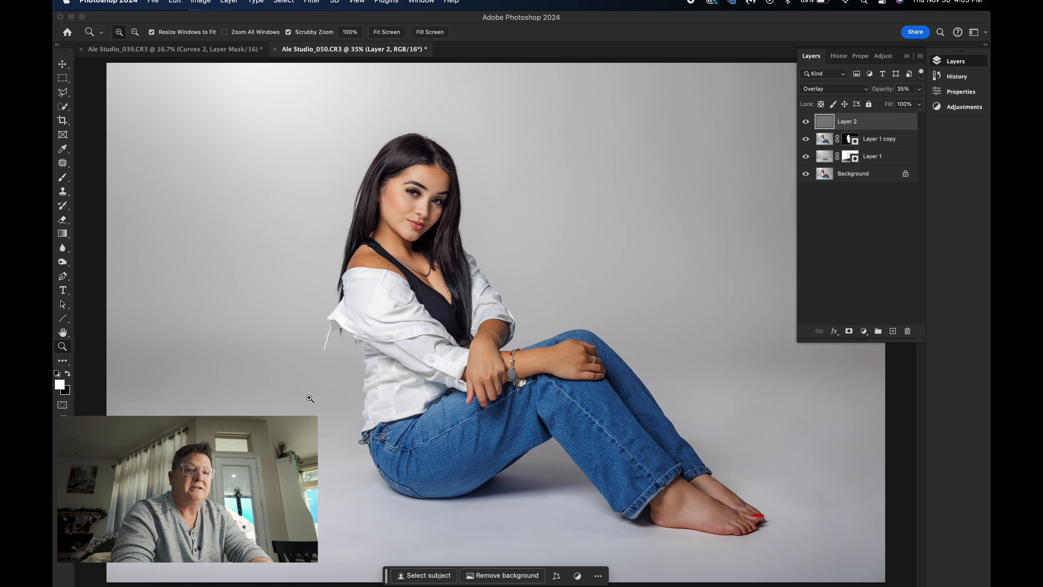
key("super+minus")
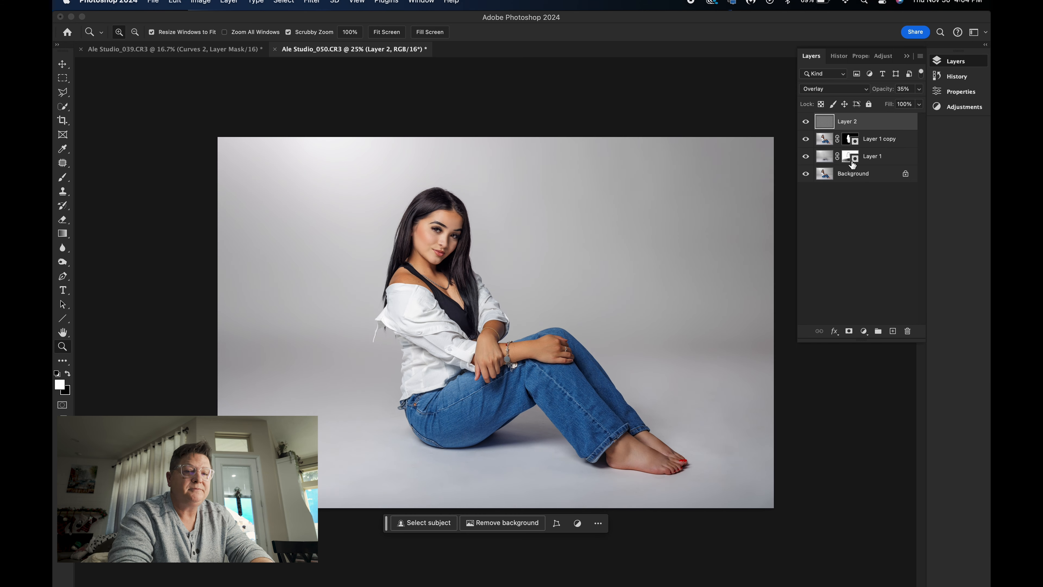
Merge all four layers, from the gray Overlay layer down to the Background, into one
left_click(870, 175, "shift")
right_click(871, 177)
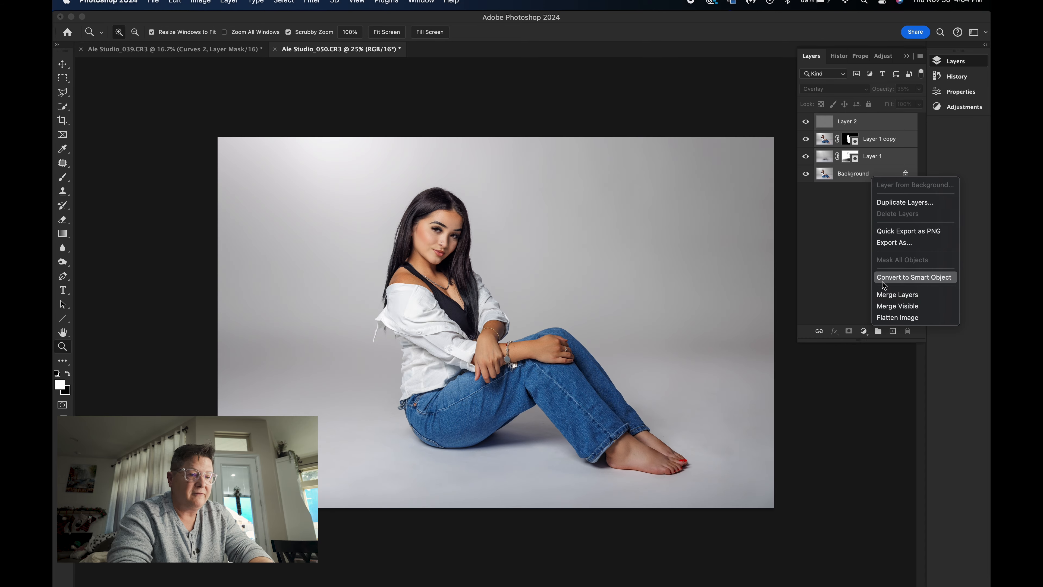
left_click(895, 294)
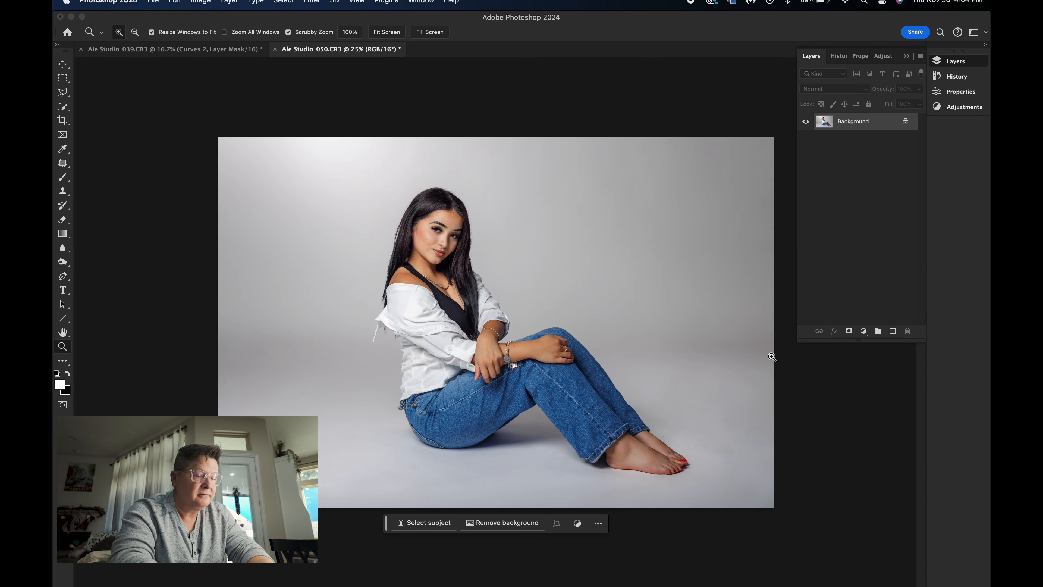
Clean up the stray marks on the backdrop beside the jeans cuff and ankles with the Patch tool
left_click_drag(659, 447, 755, 461)
scroll(756, 461, "right", 5)
key("j")
mouse_move(499, 333)
left_mouse_down()
mouse_move(531, 353)
mouse_move(450, 349)
mouse_move(484, 336)
left_mouse_up()
left_click(522, 376)
left_click(537, 394)
key("Return")
key("super+d")
mouse_move(487, 151)
left_mouse_down()
mouse_move(489, 180)
mouse_move(456, 185)
left_mouse_up()
key("super+d")
mouse_move(376, 233)
left_mouse_down()
mouse_move(441, 246)
mouse_move(391, 270)
mouse_move(369, 242)
mouse_move(368, 215)
left_mouse_up()
key("super+d")
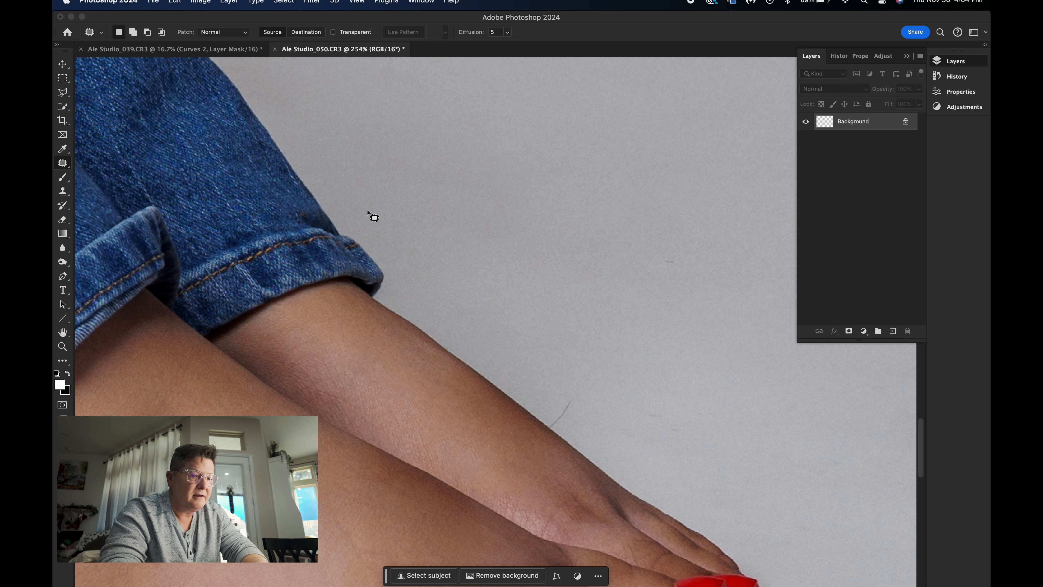
Remove the small backdrop mark and the stray hair along the upper edge of the foot with the Patch tool
mouse_move(637, 254)
left_mouse_down()
mouse_move(692, 258)
mouse_move(653, 267)
left_mouse_up()
left_click_drag(665, 265, 641, 287)
key("super+d")
mouse_move(555, 406)
left_mouse_down()
mouse_move(576, 409)
mouse_move(548, 430)
left_mouse_up()
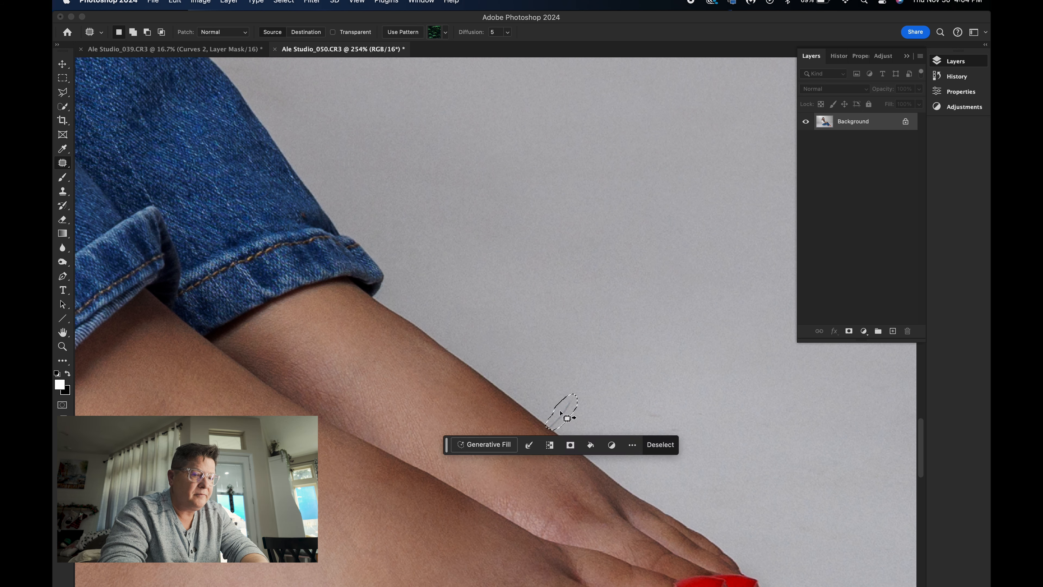
left_click(589, 445)
left_click(606, 460)
key("Return")
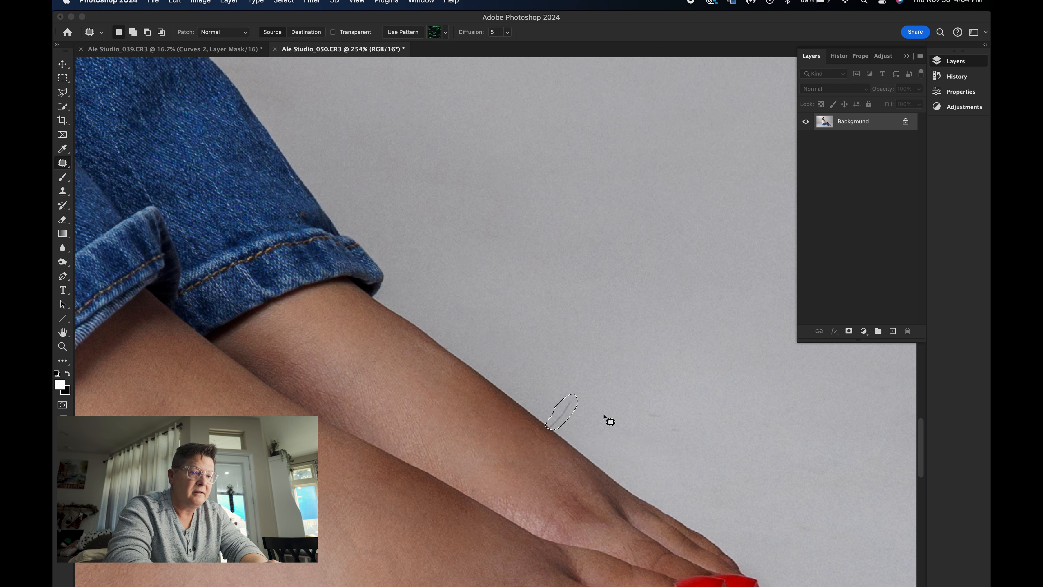
mouse_move(633, 401)
left_mouse_down()
mouse_move(657, 416)
mouse_move(599, 370)
left_mouse_up()
key("super+d")
key("super+minus")
key("super+minus")
key("super+minus")
key("super+minus")
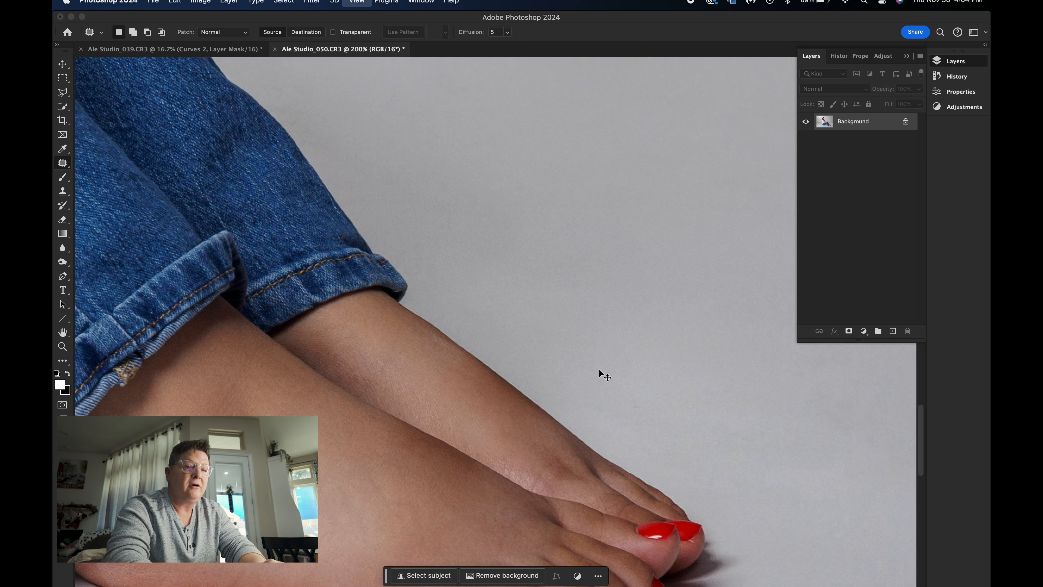
Add a reddish-brown solid color fill layer in Soft Light mode at 7% opacity
key("super+0")
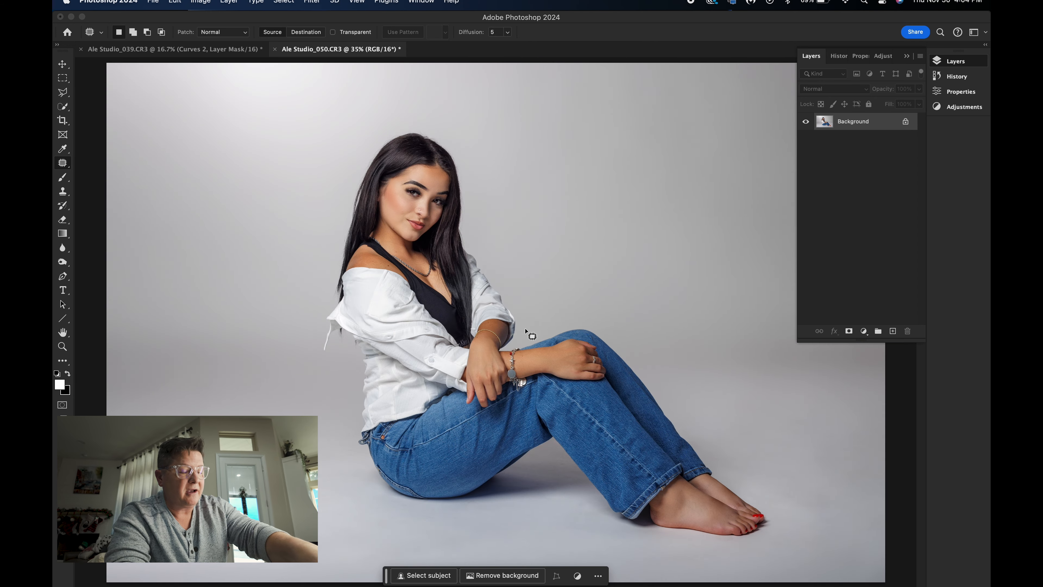
key("super+minus")
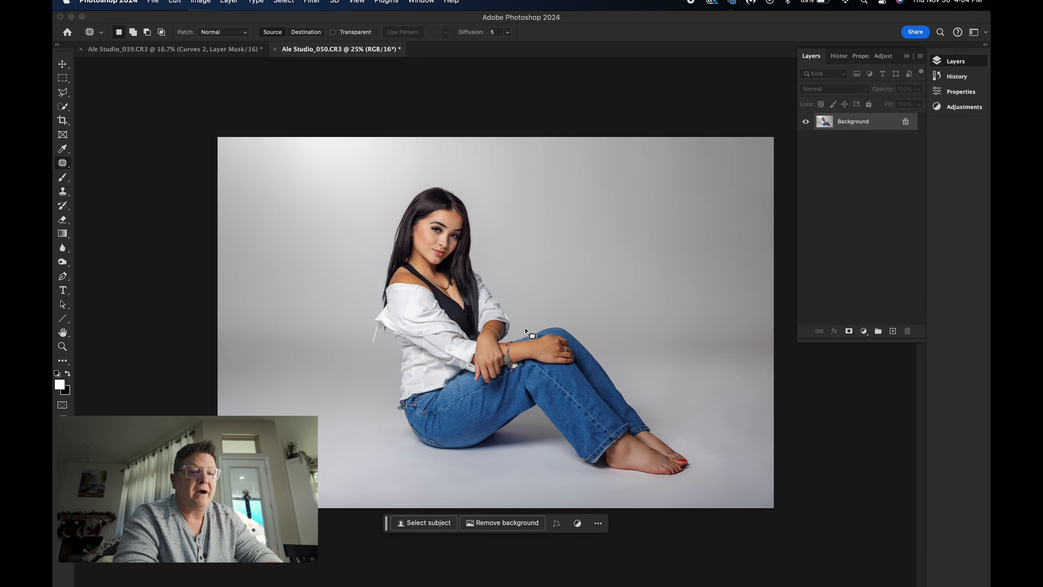
key("F2")
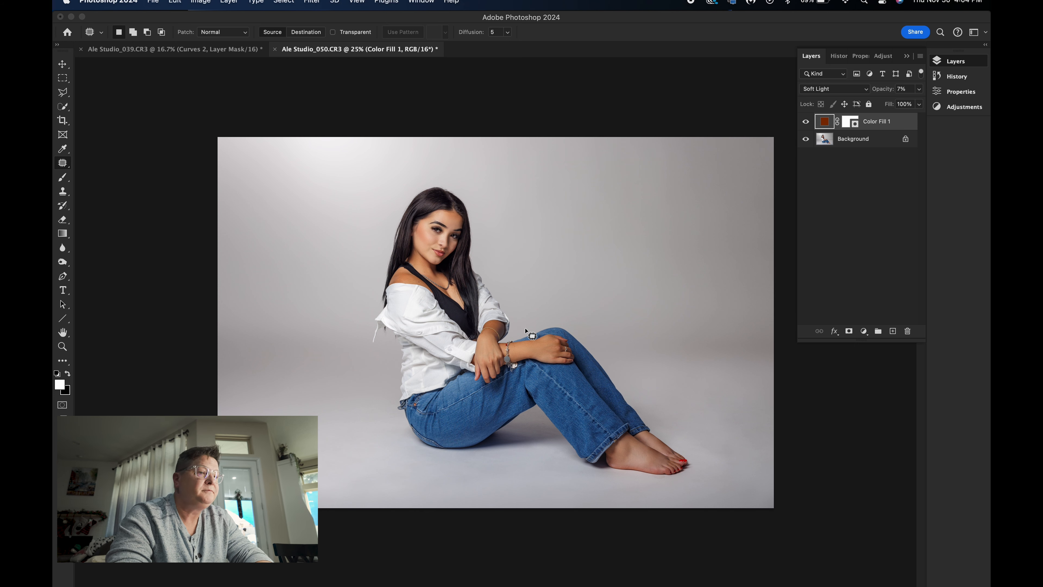
Add a Curves adjustment layer, pull its white point slightly inward and set the black point to input 4, output 0
left_click(864, 331)
left_click(876, 407)
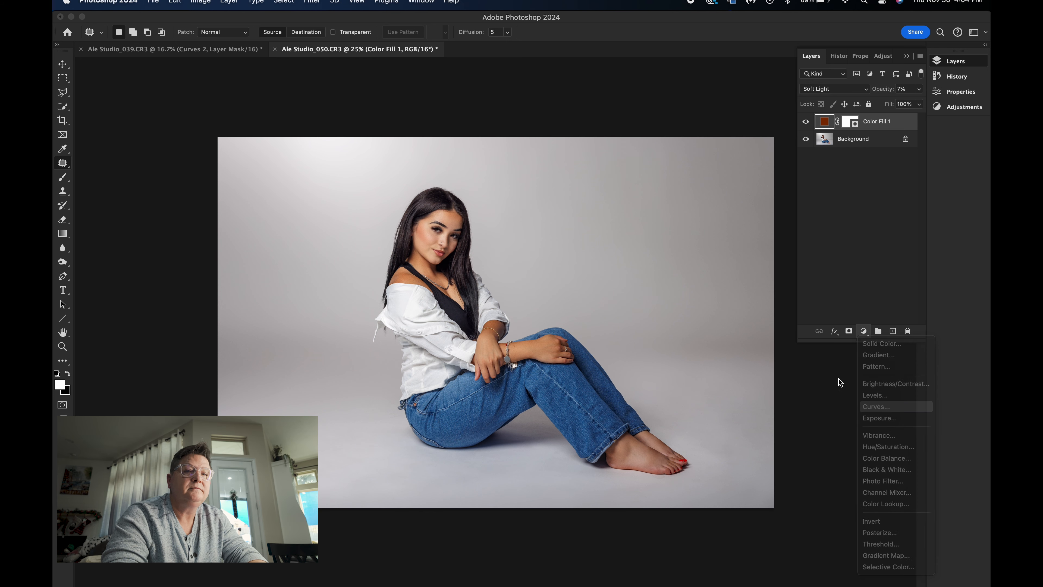
left_click_drag(908, 208, 905, 207)
left_click(830, 197)
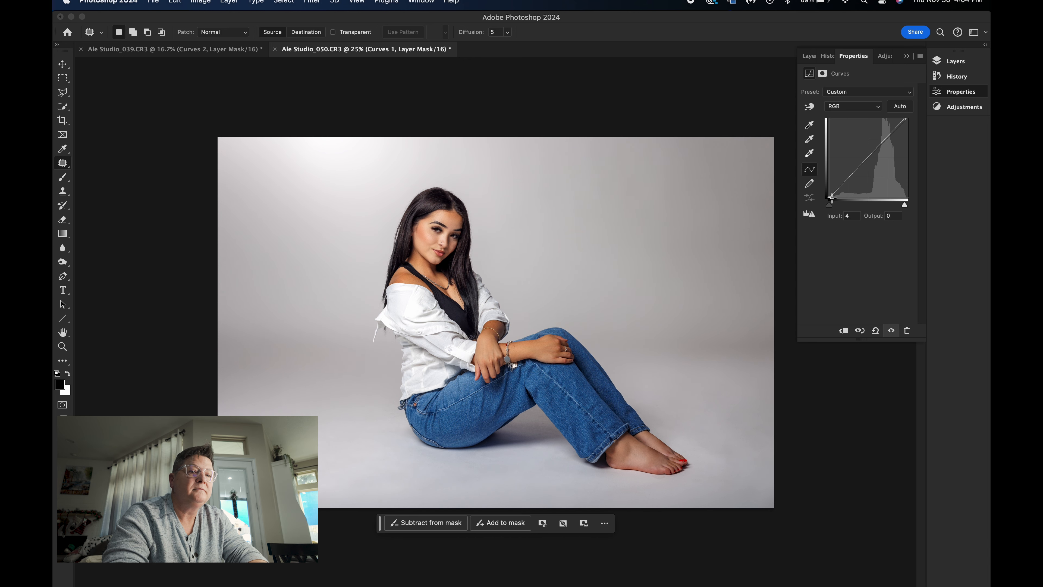
Anchor the curve's shadows at input 63, output 62 and raise the midtones to input 125, output 133
left_click(848, 178)
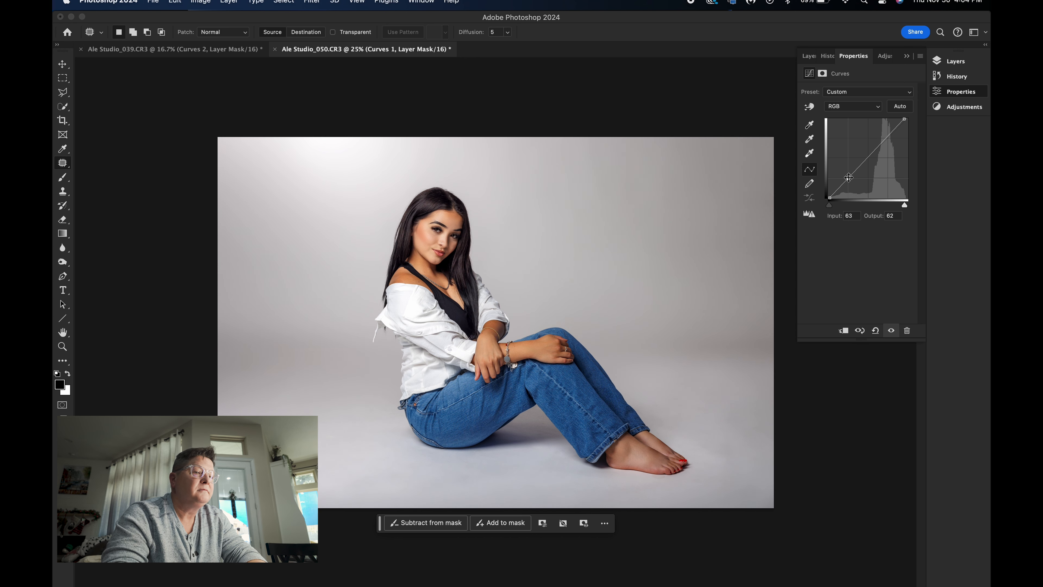
left_click_drag(868, 158, 866, 156)
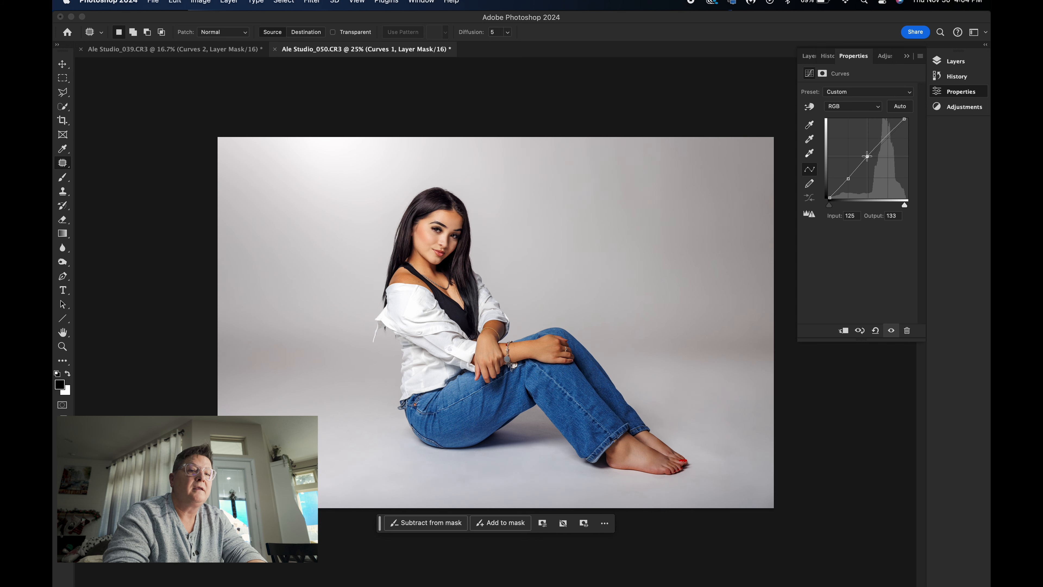
left_click(958, 91)
left_click(955, 61)
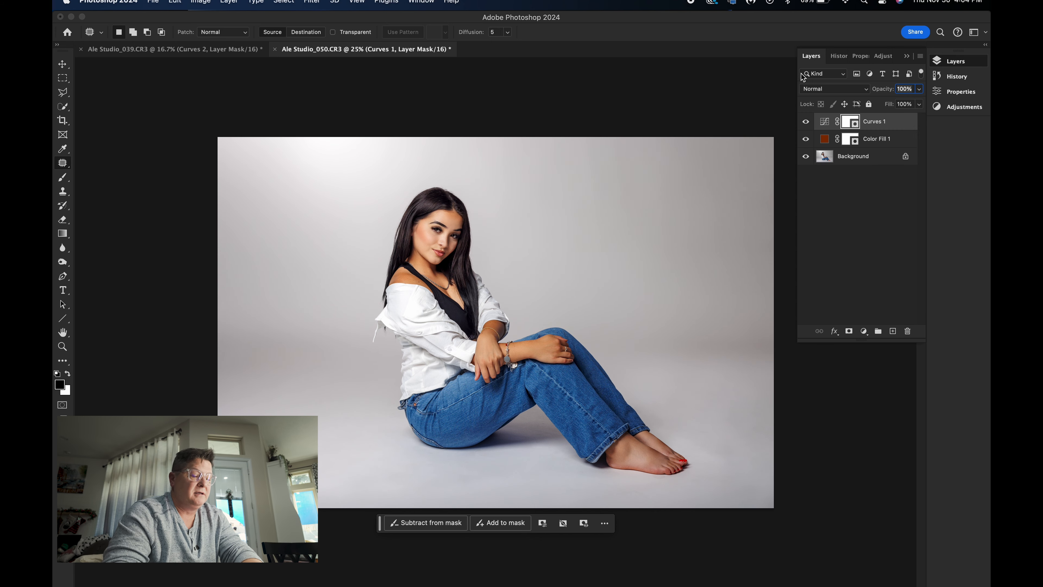
left_click(848, 172)
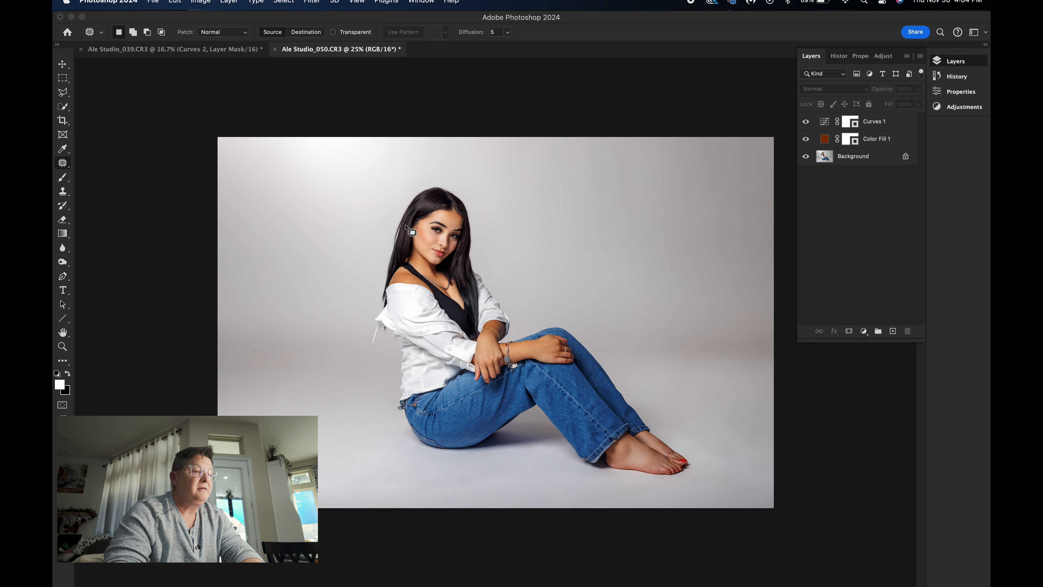
Compare the finished standing portrait with the seated portrait, viewing each fitted to the screen
key("v")
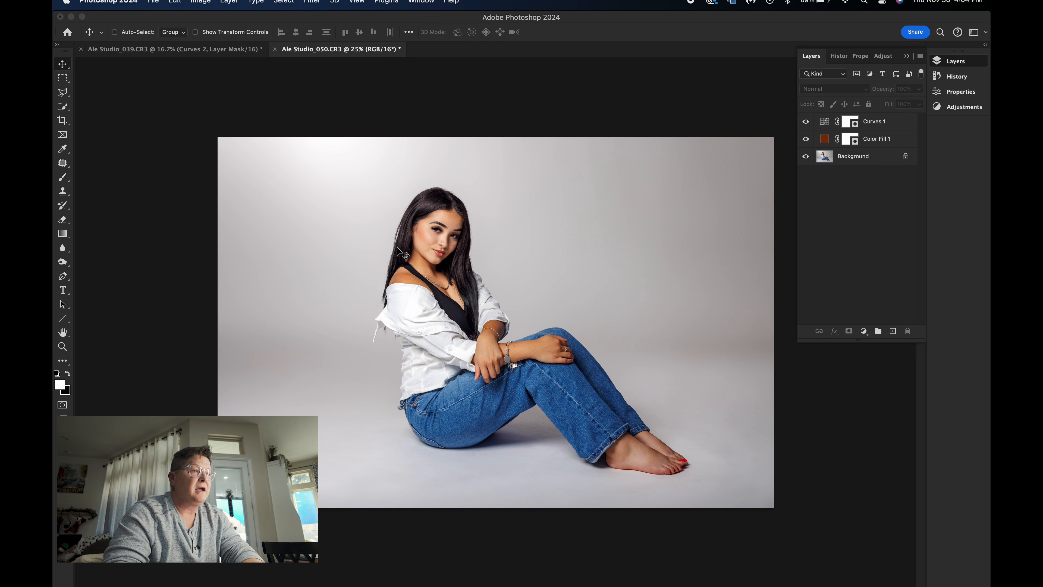
left_click(218, 49)
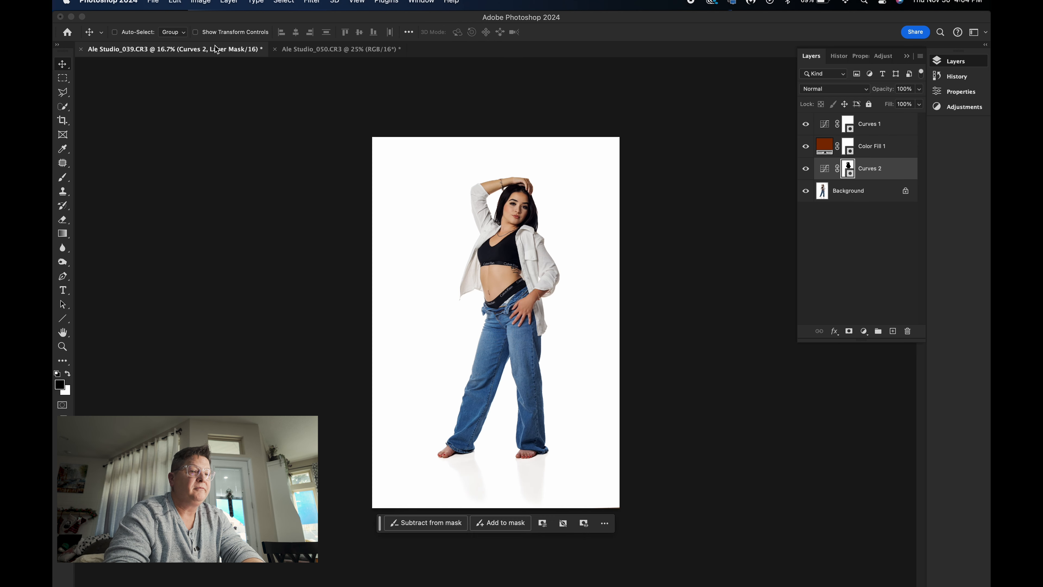
left_click(308, 50)
left_click(237, 51)
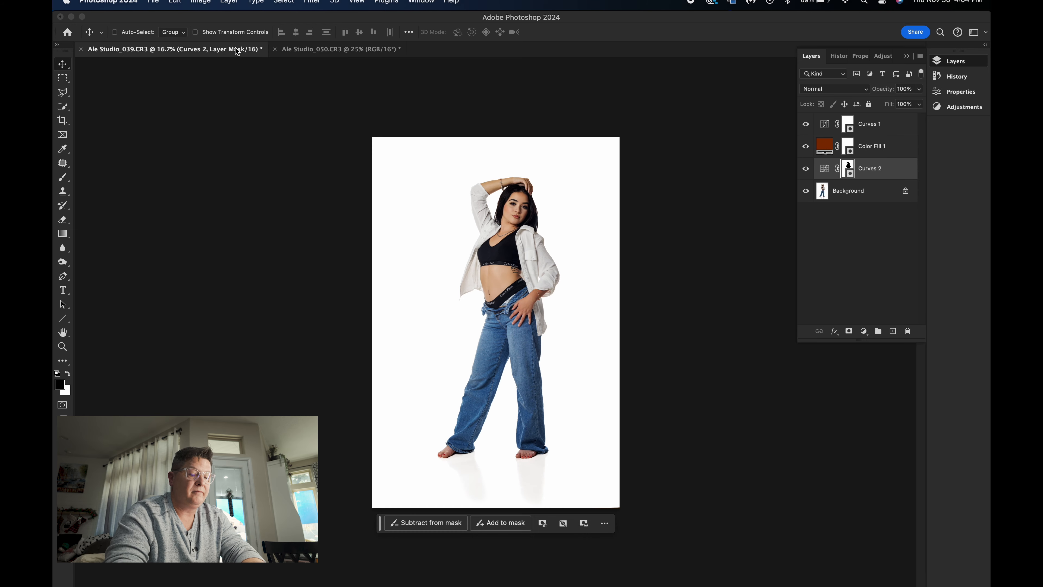
key("super+0")
left_click(310, 49)
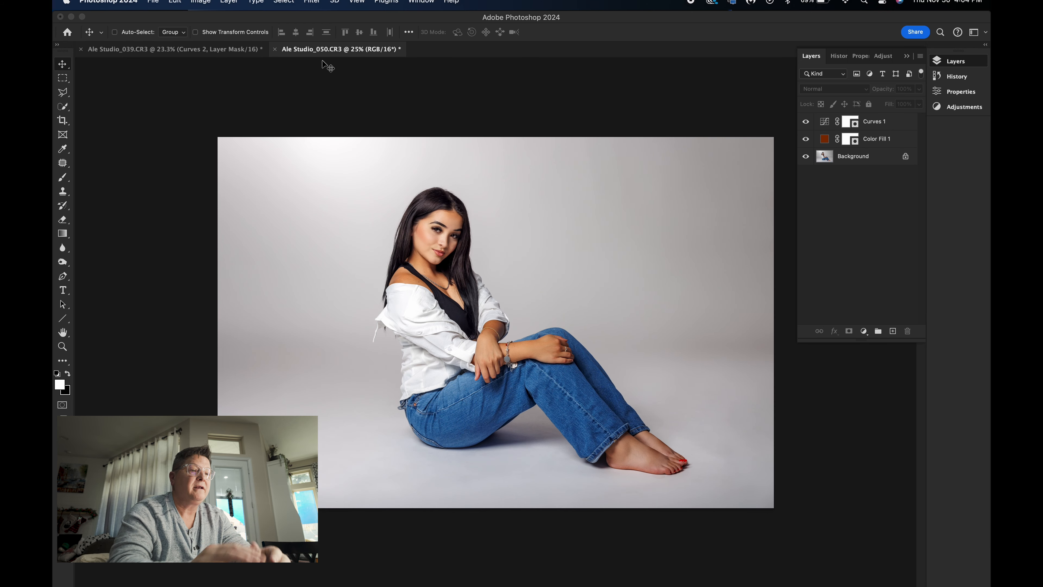
key("super+0")
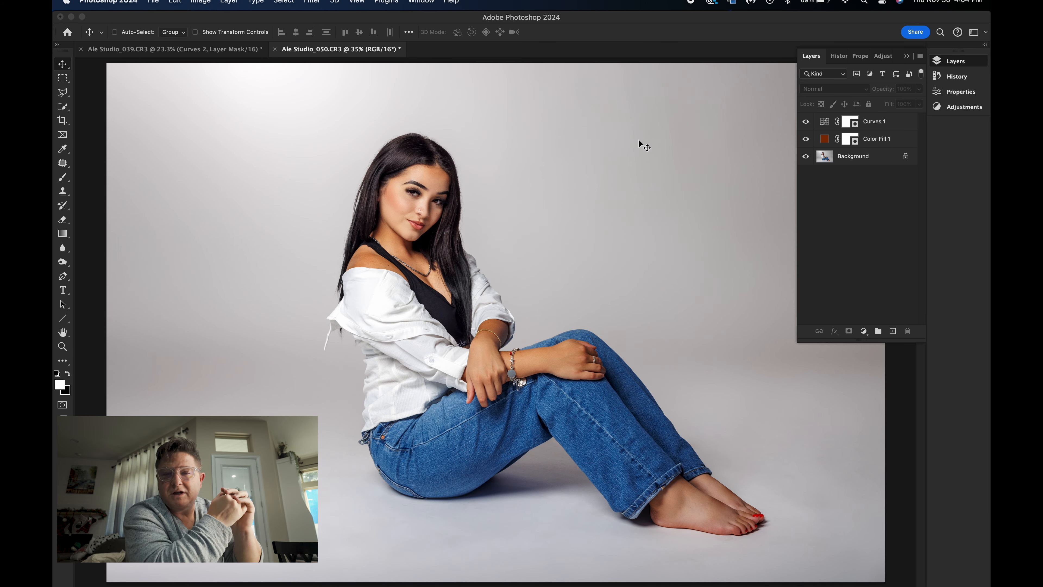